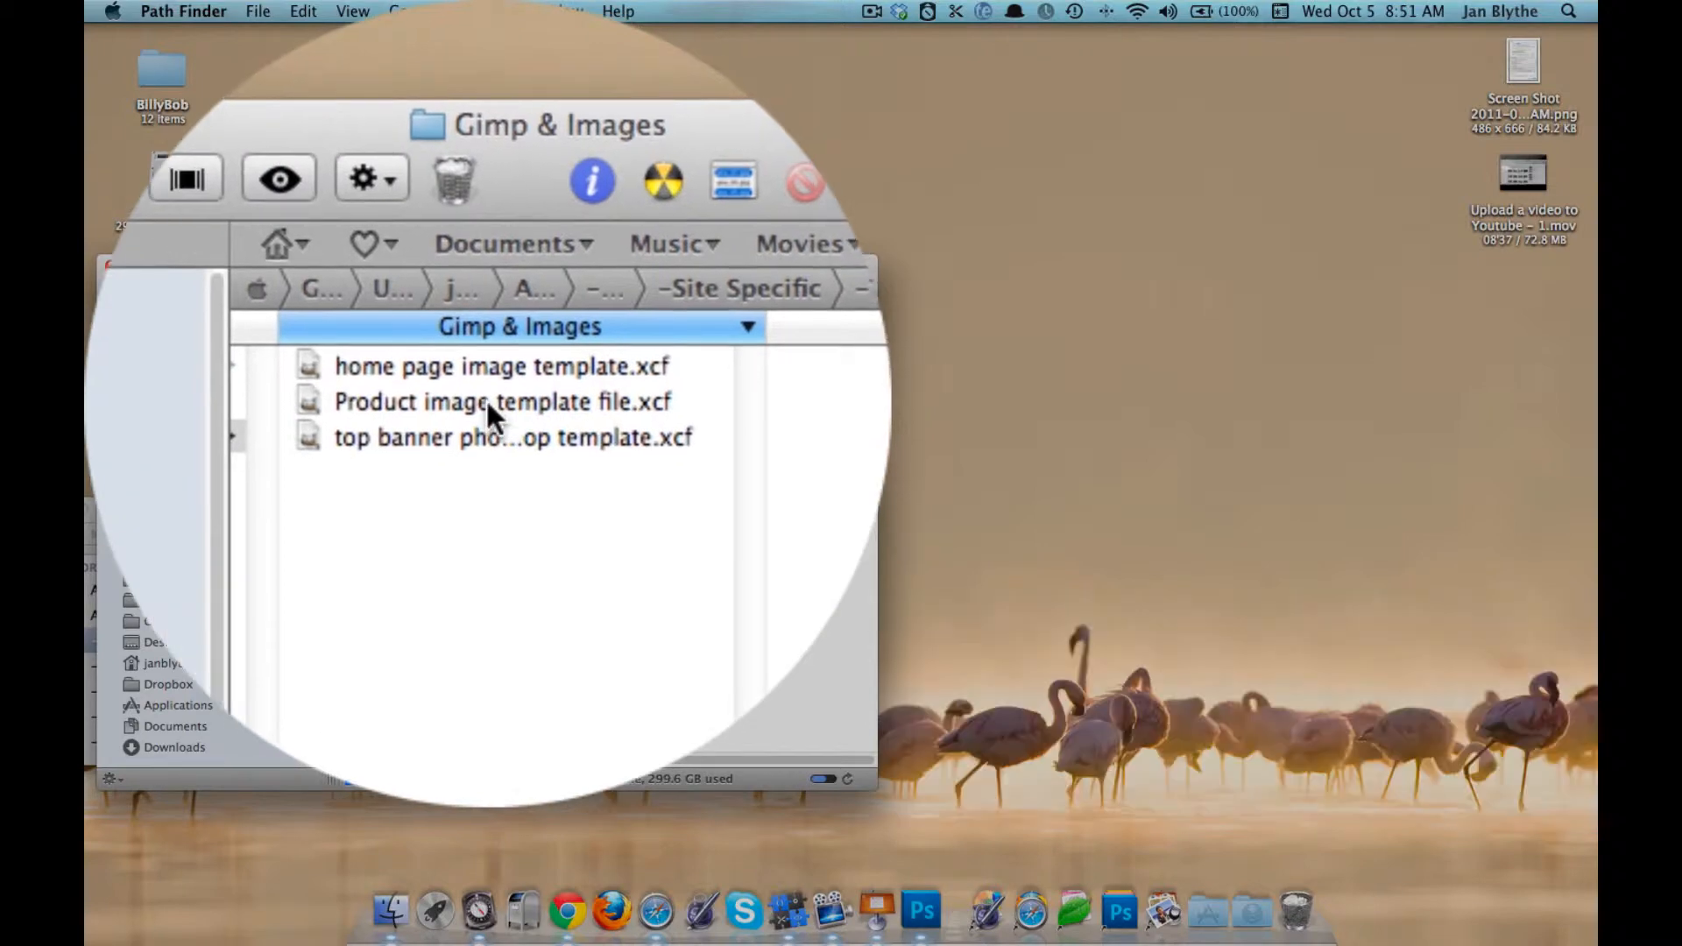
Select Product image template file.xcf in the Gimp & Images folder and launch GIMP from the Applications folder.
left_click(459, 398)
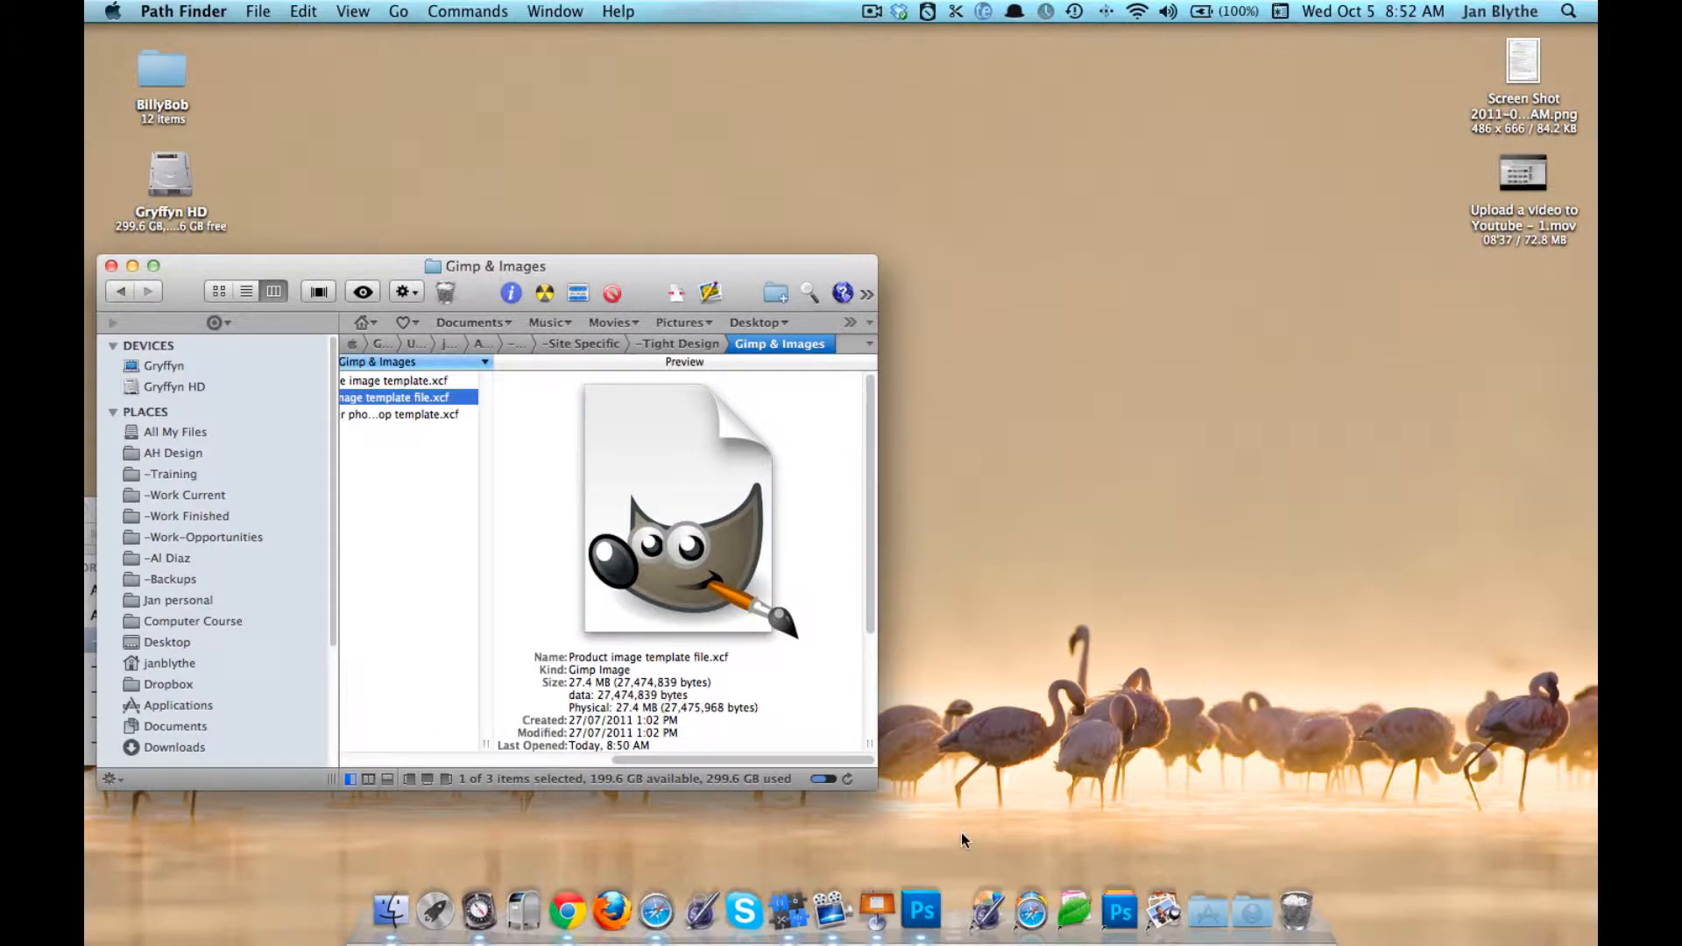
left_click(1206, 920)
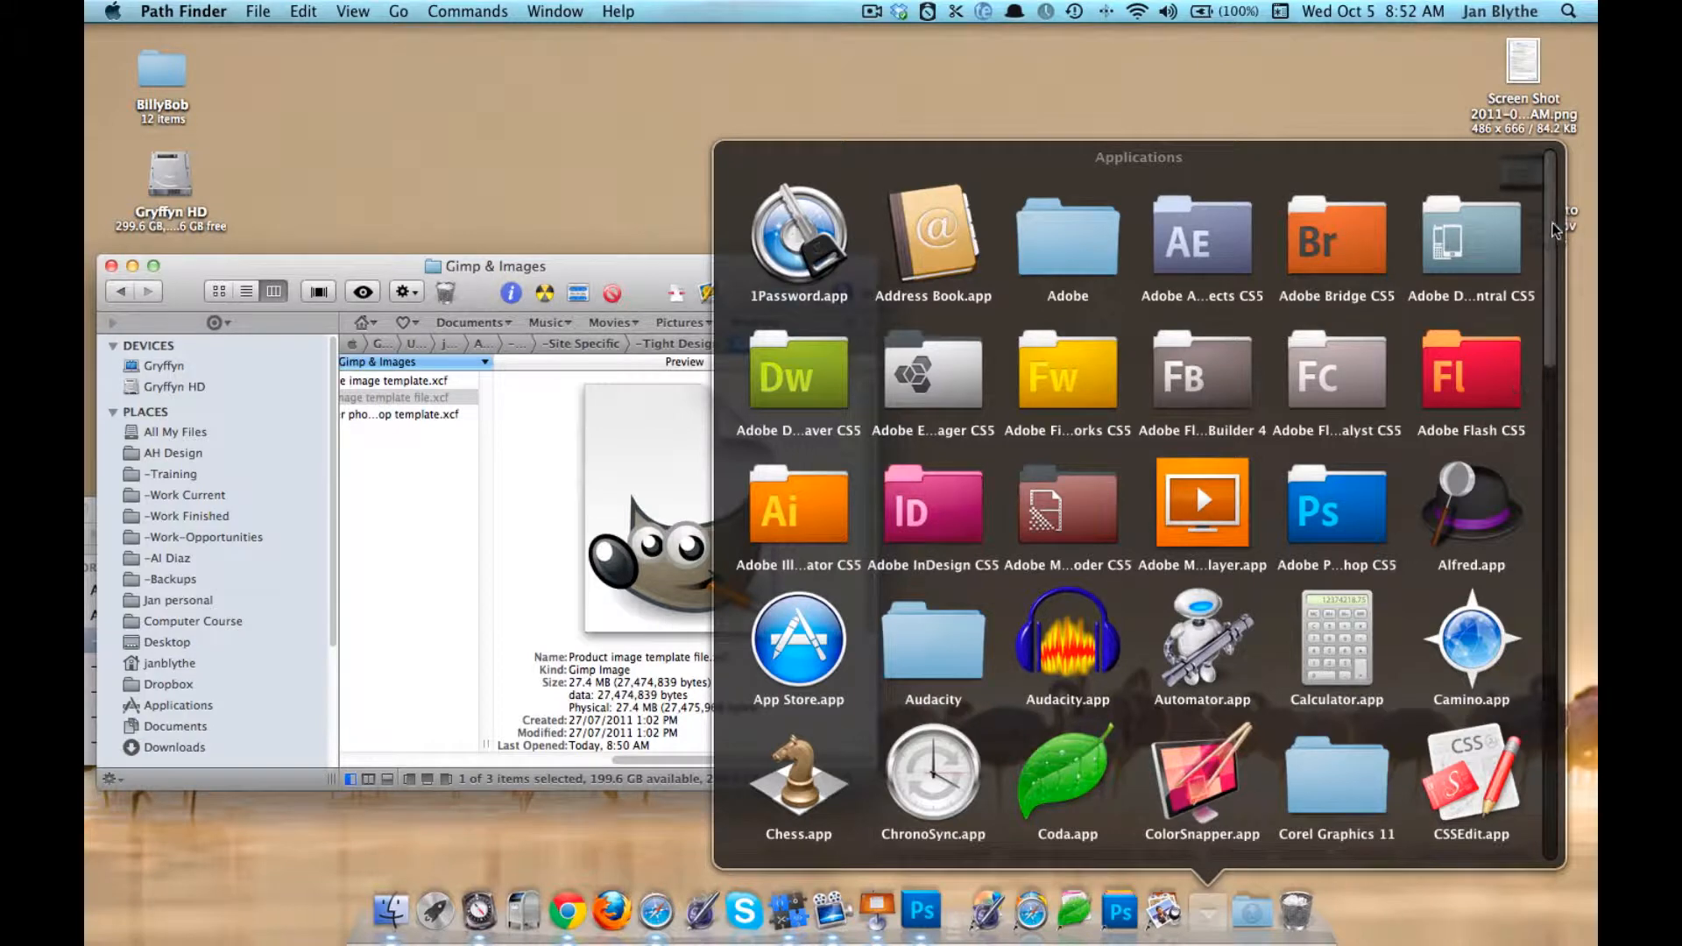
left_click_drag(1553, 229, 1548, 443)
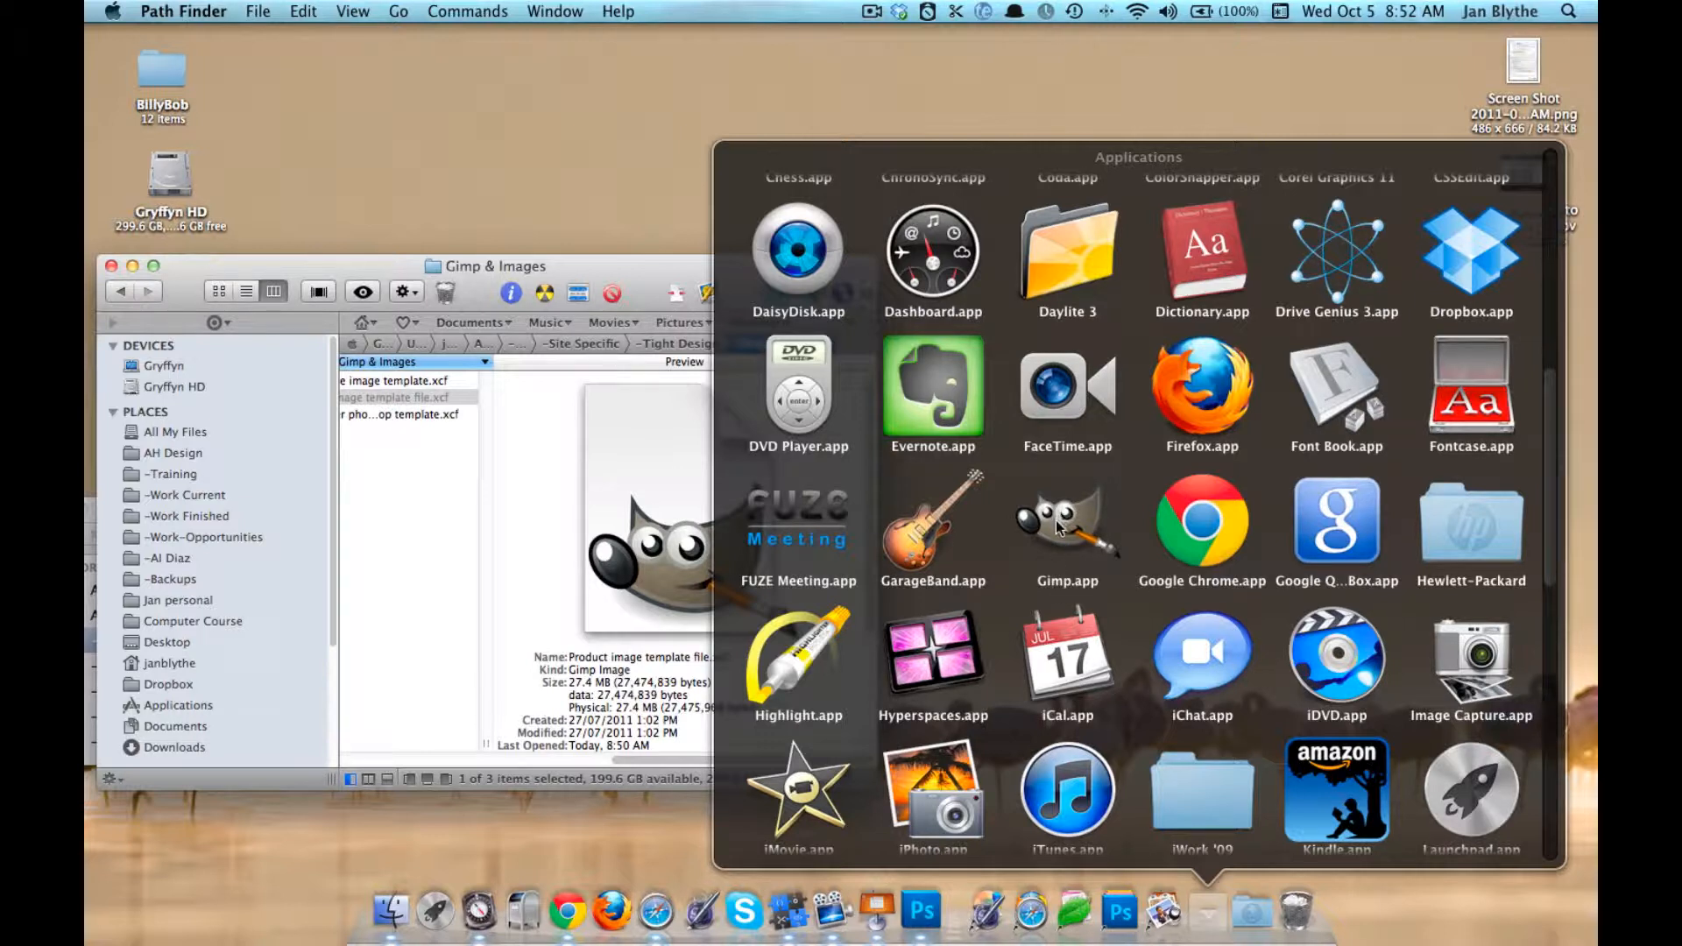
left_click(1055, 519)
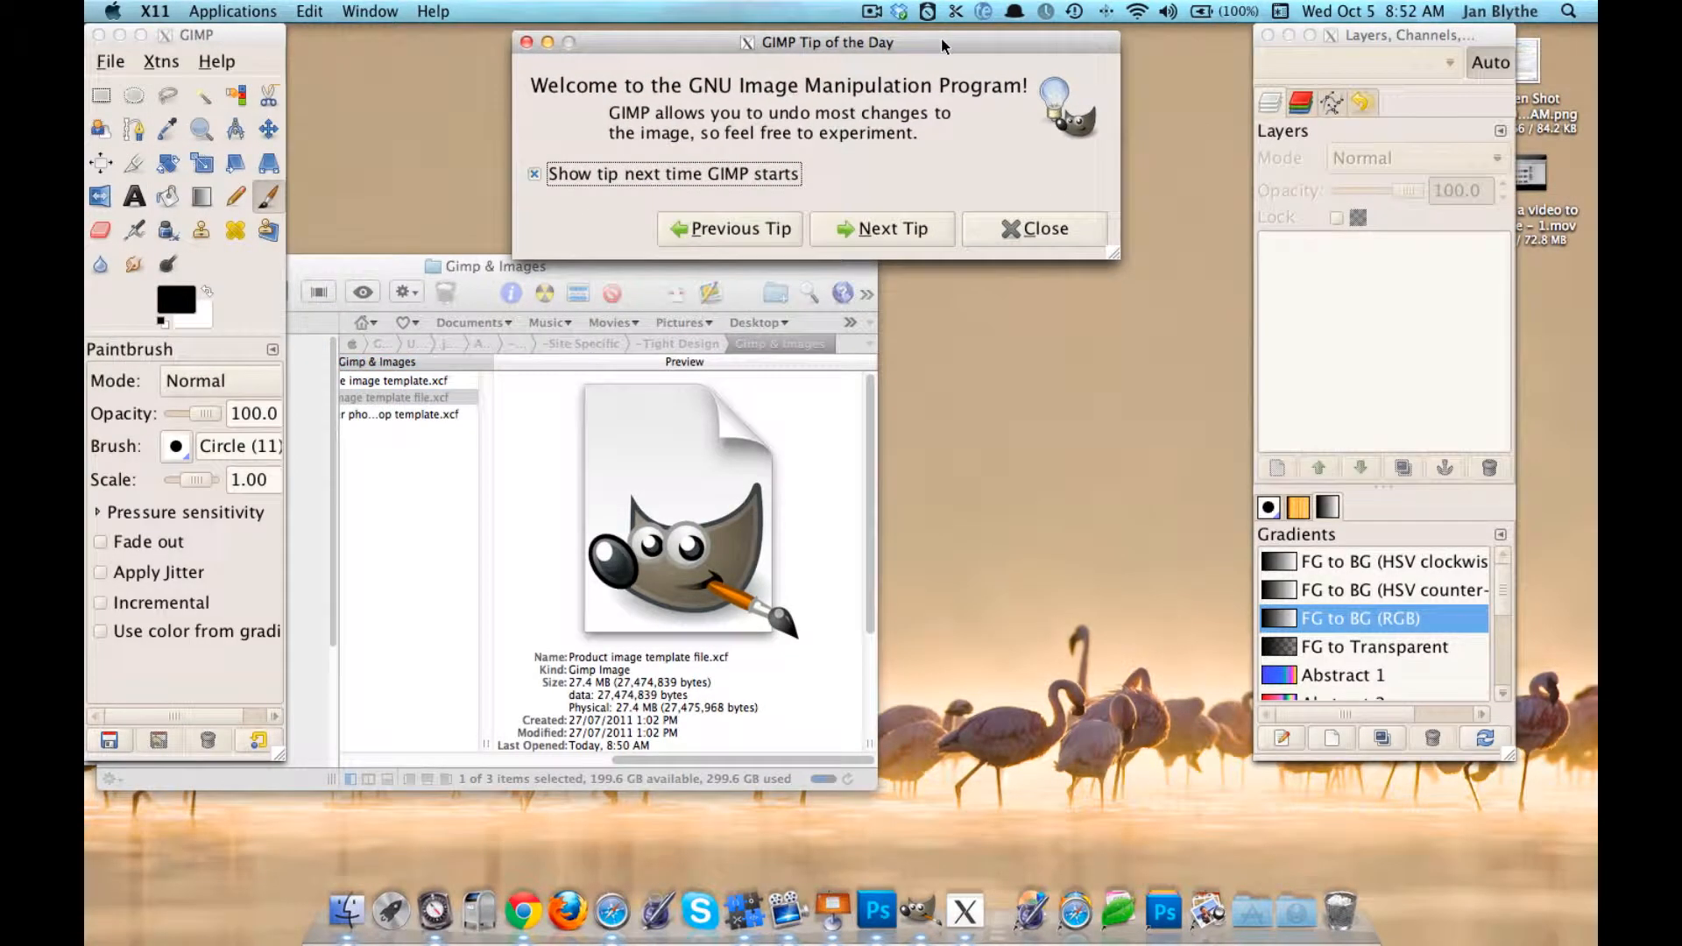
Arrange the workspace by widening the toolbox and Layers windows and dismissing the Tip of the Day.
left_click_drag(265, 39, 300, 38)
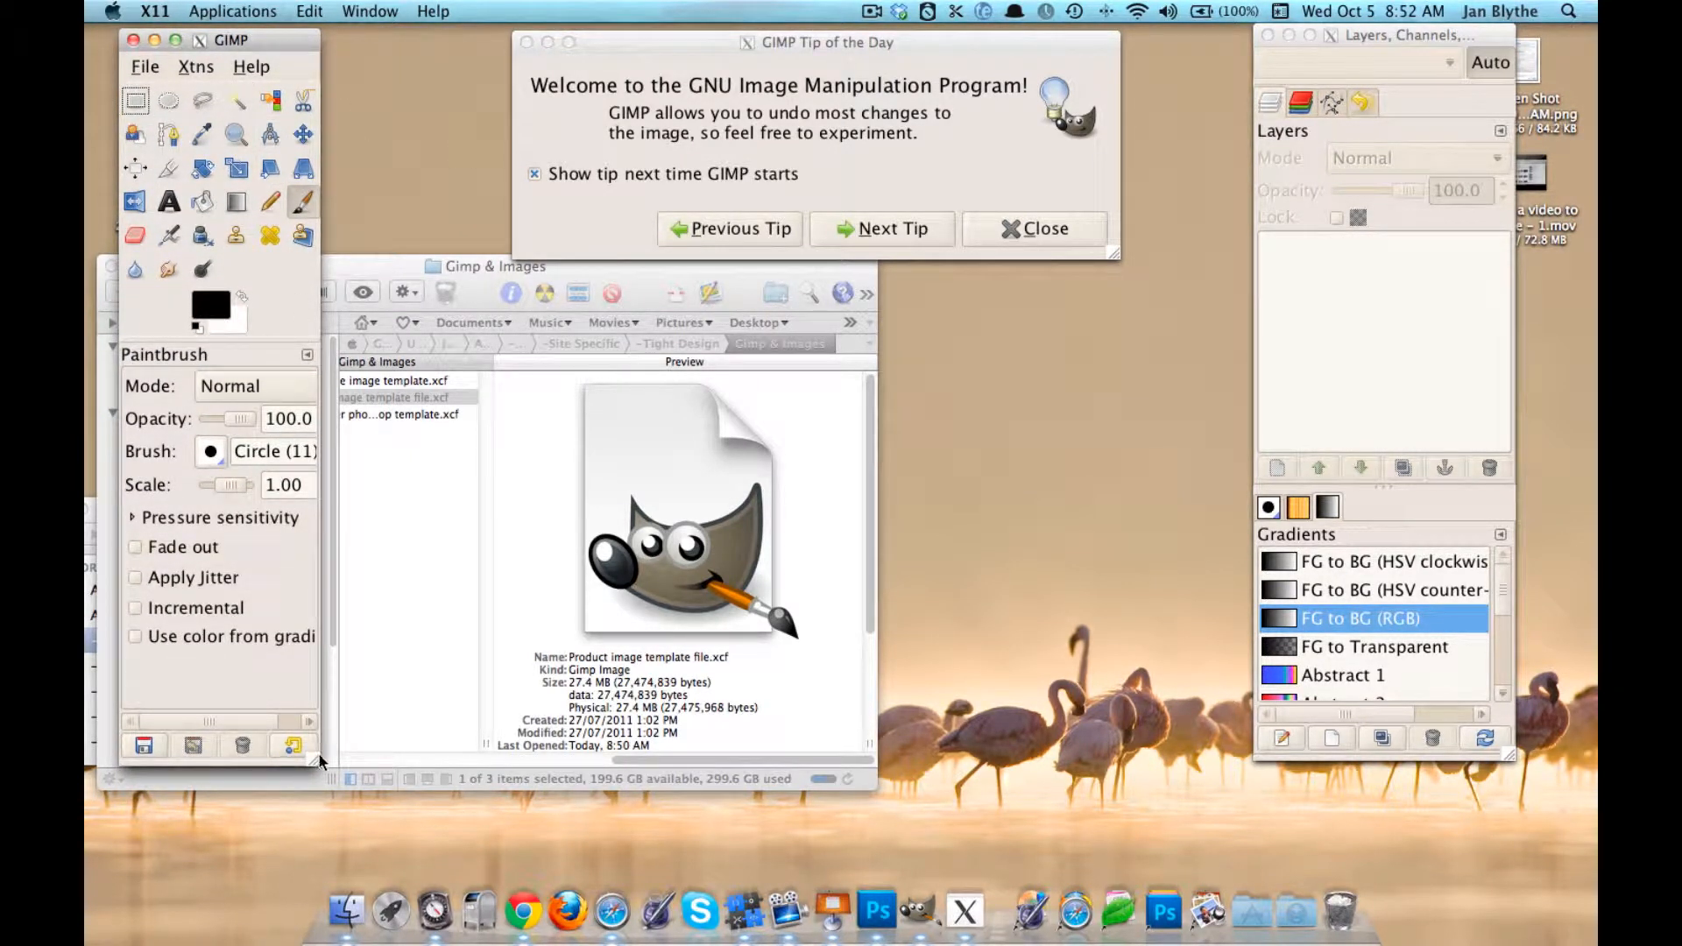
left_click_drag(313, 760, 388, 781)
left_click_drag(694, 37, 621, 42)
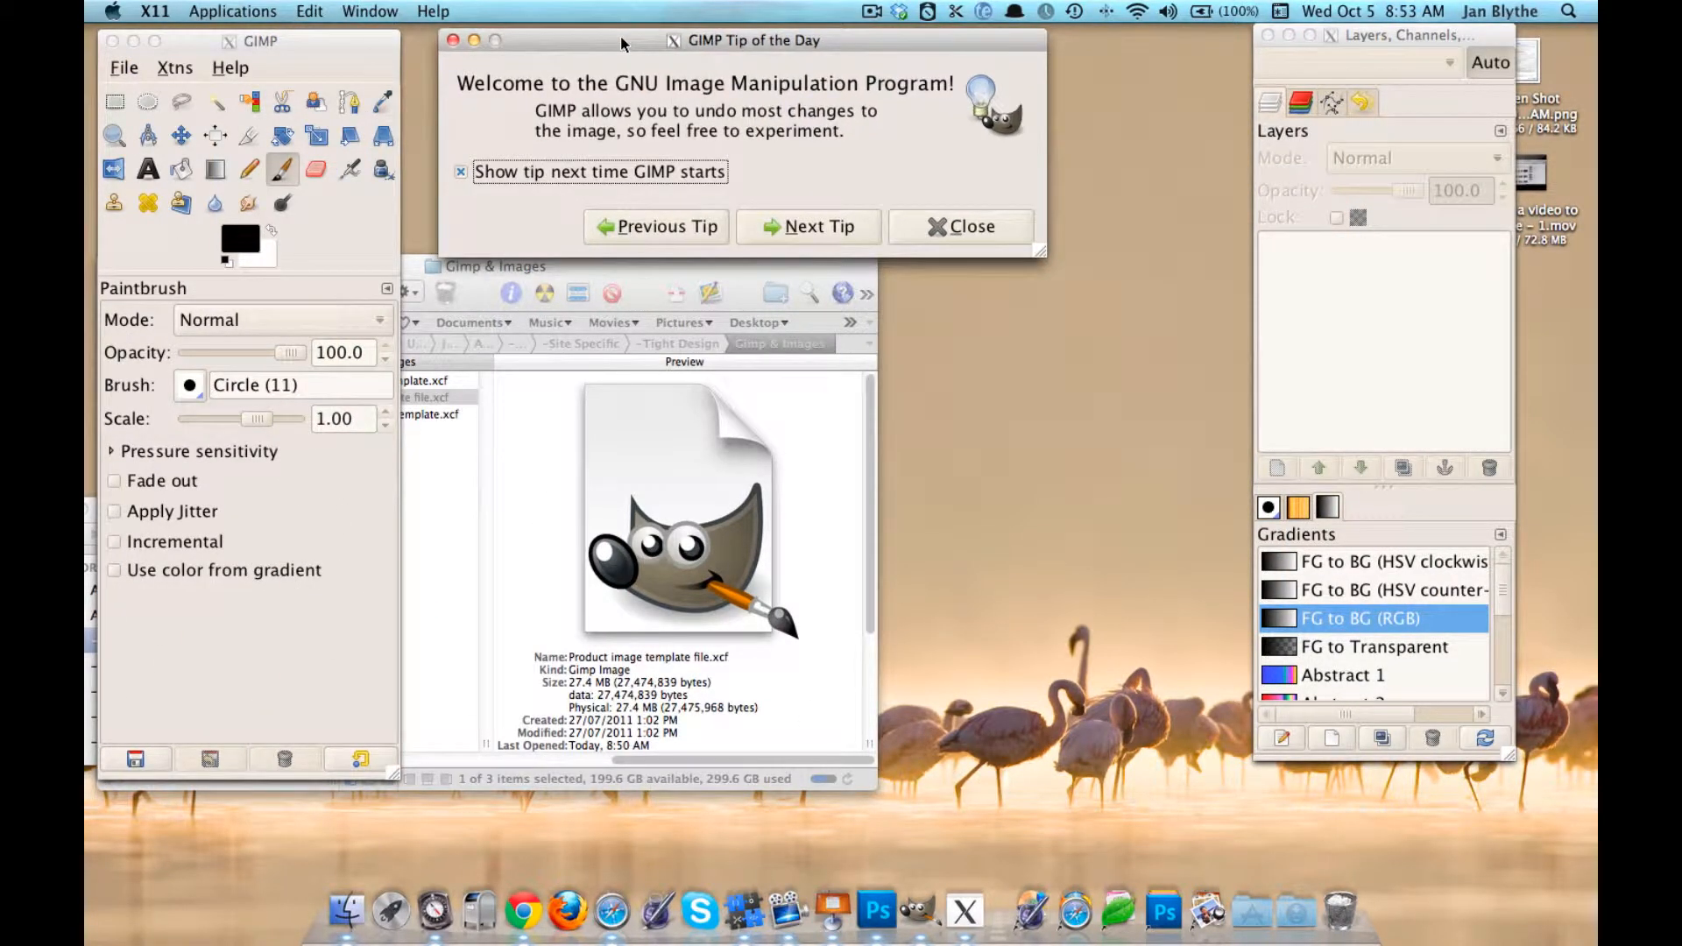
left_click(979, 233)
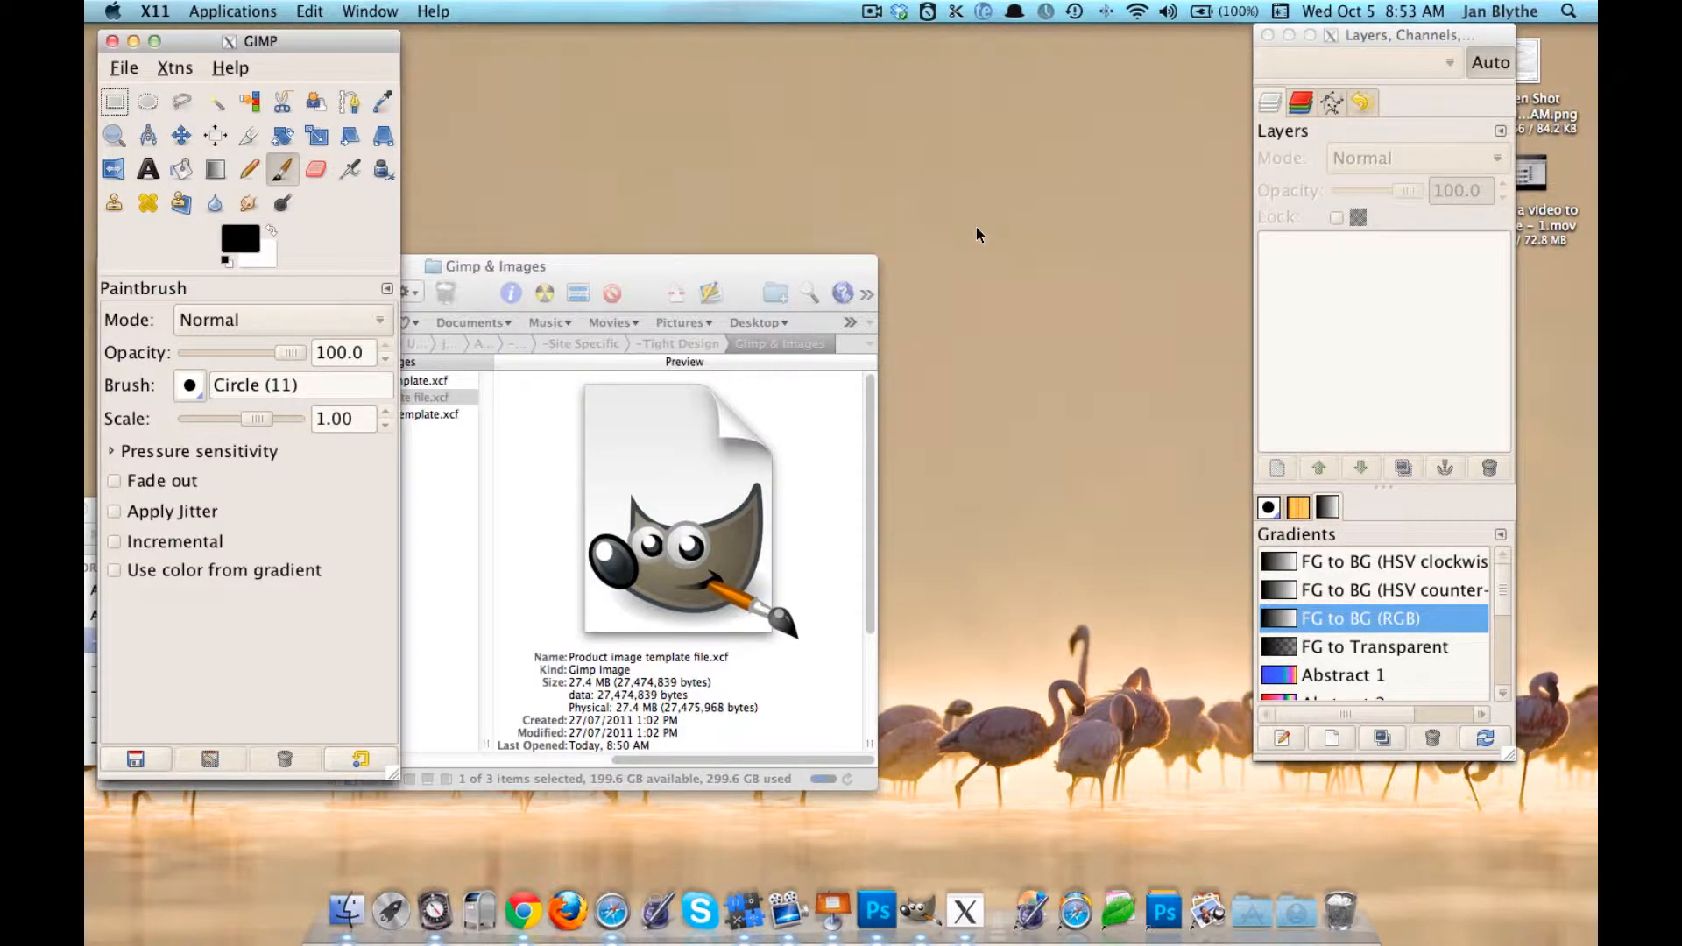
left_click(1487, 40)
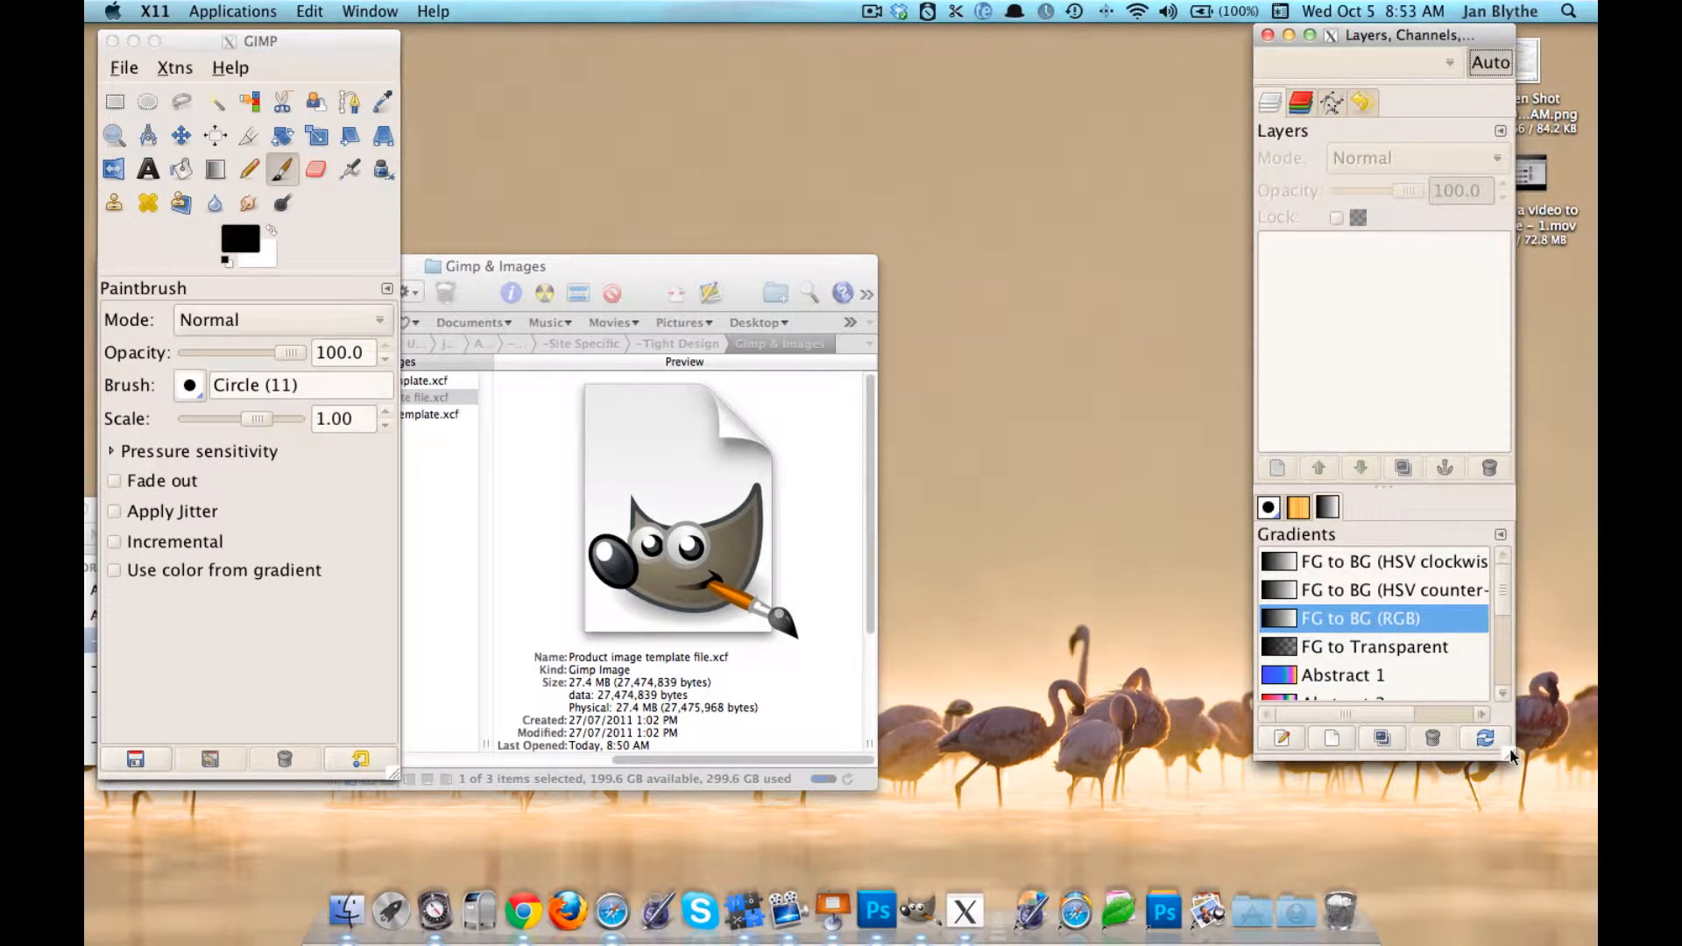
left_click_drag(1510, 750, 1586, 748)
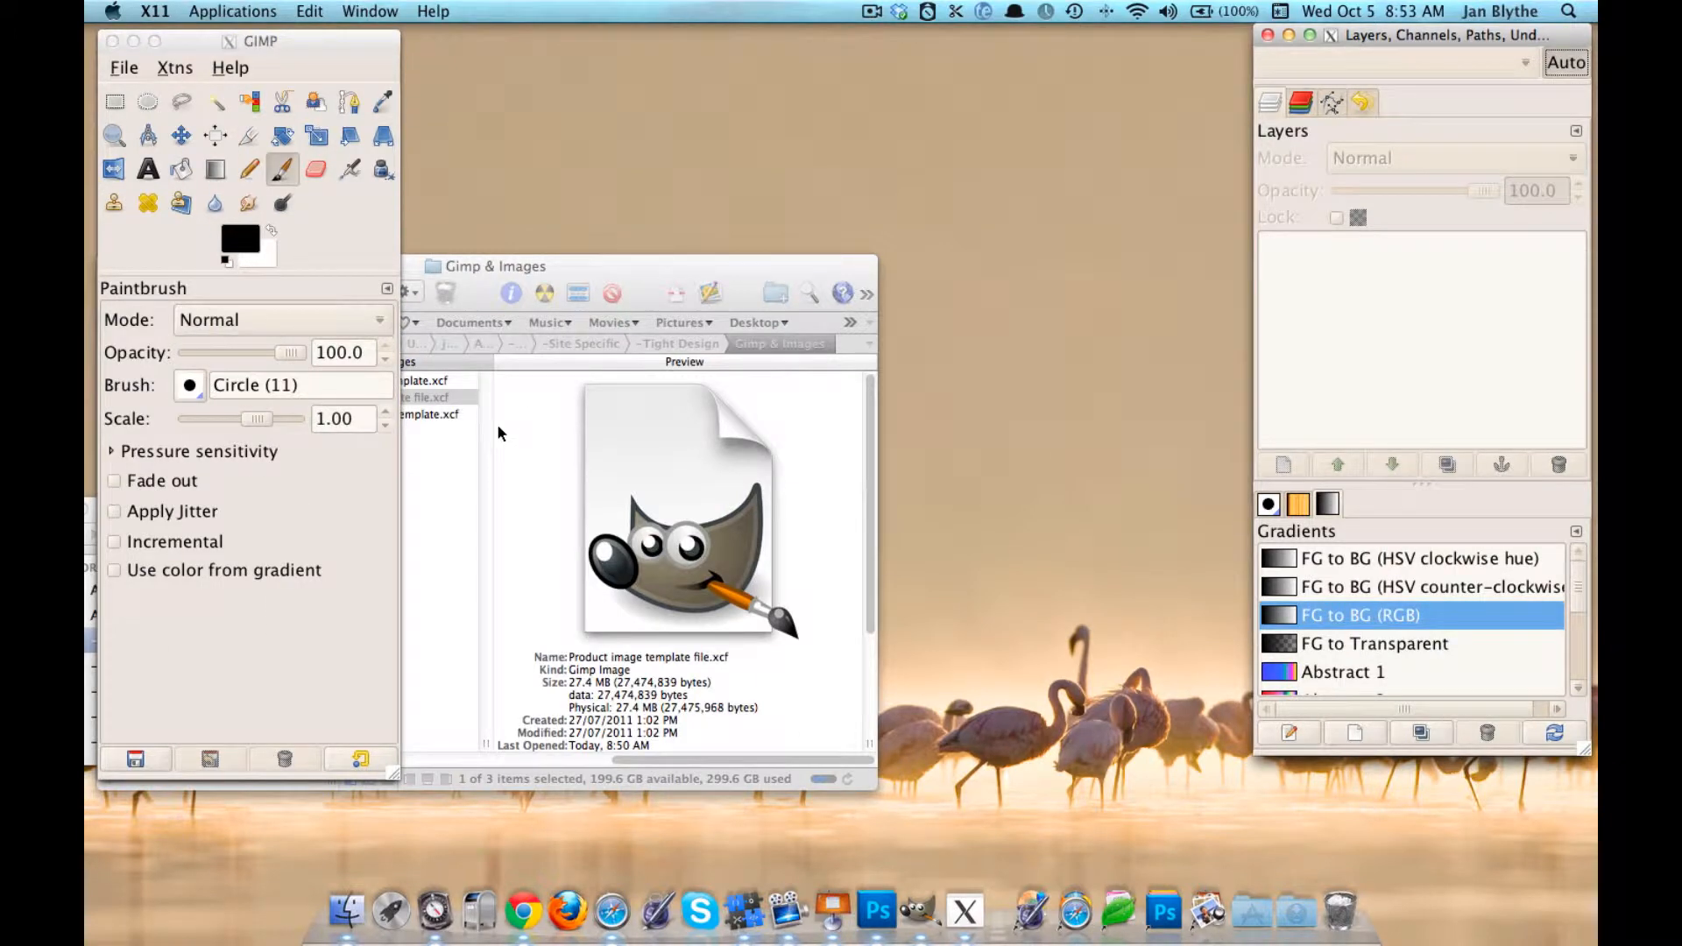
Start opening an image and browse to the Gimp & Images folder.
left_click(123, 74)
left_click(124, 71)
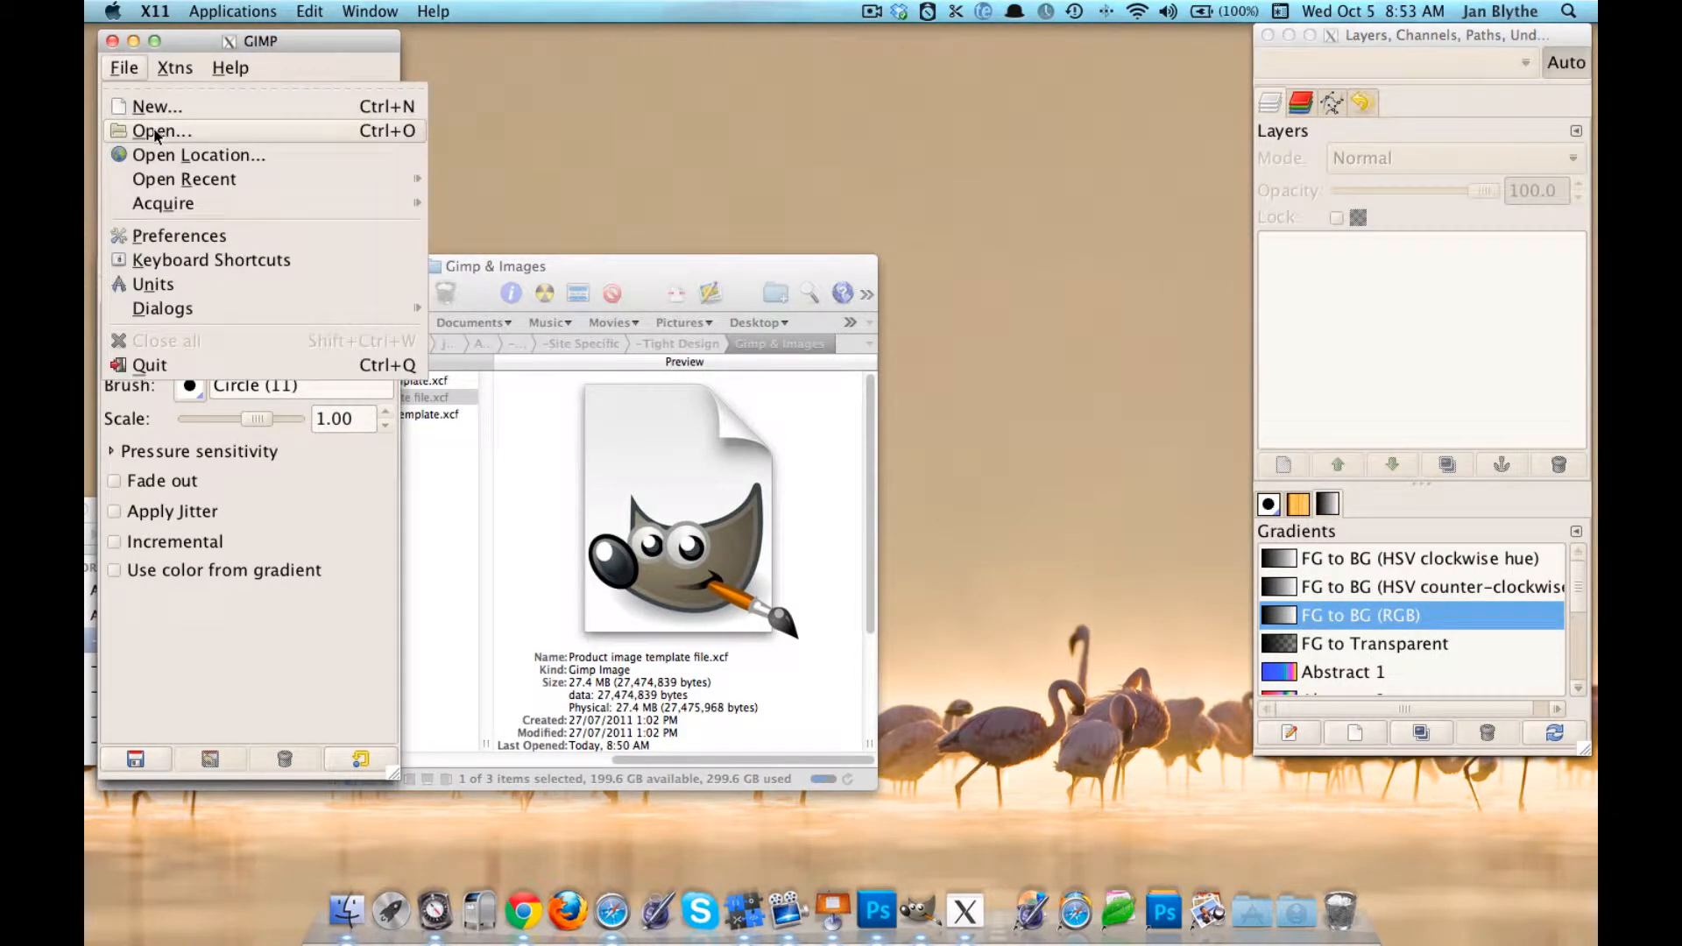
left_click(156, 131)
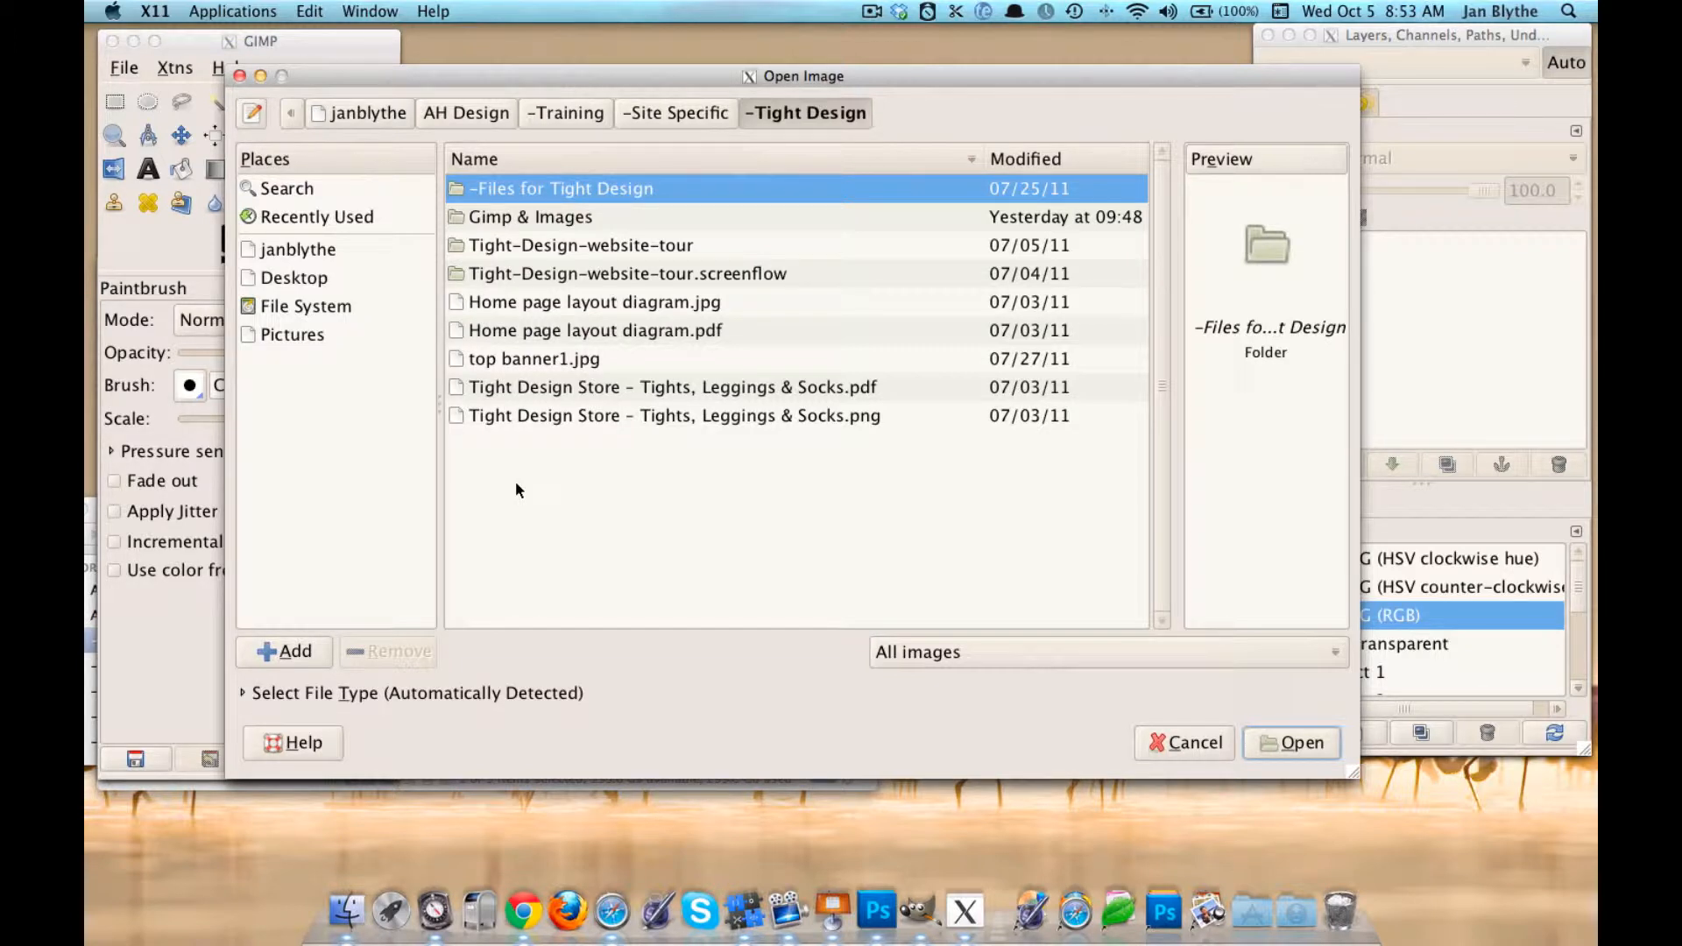
left_click(504, 221)
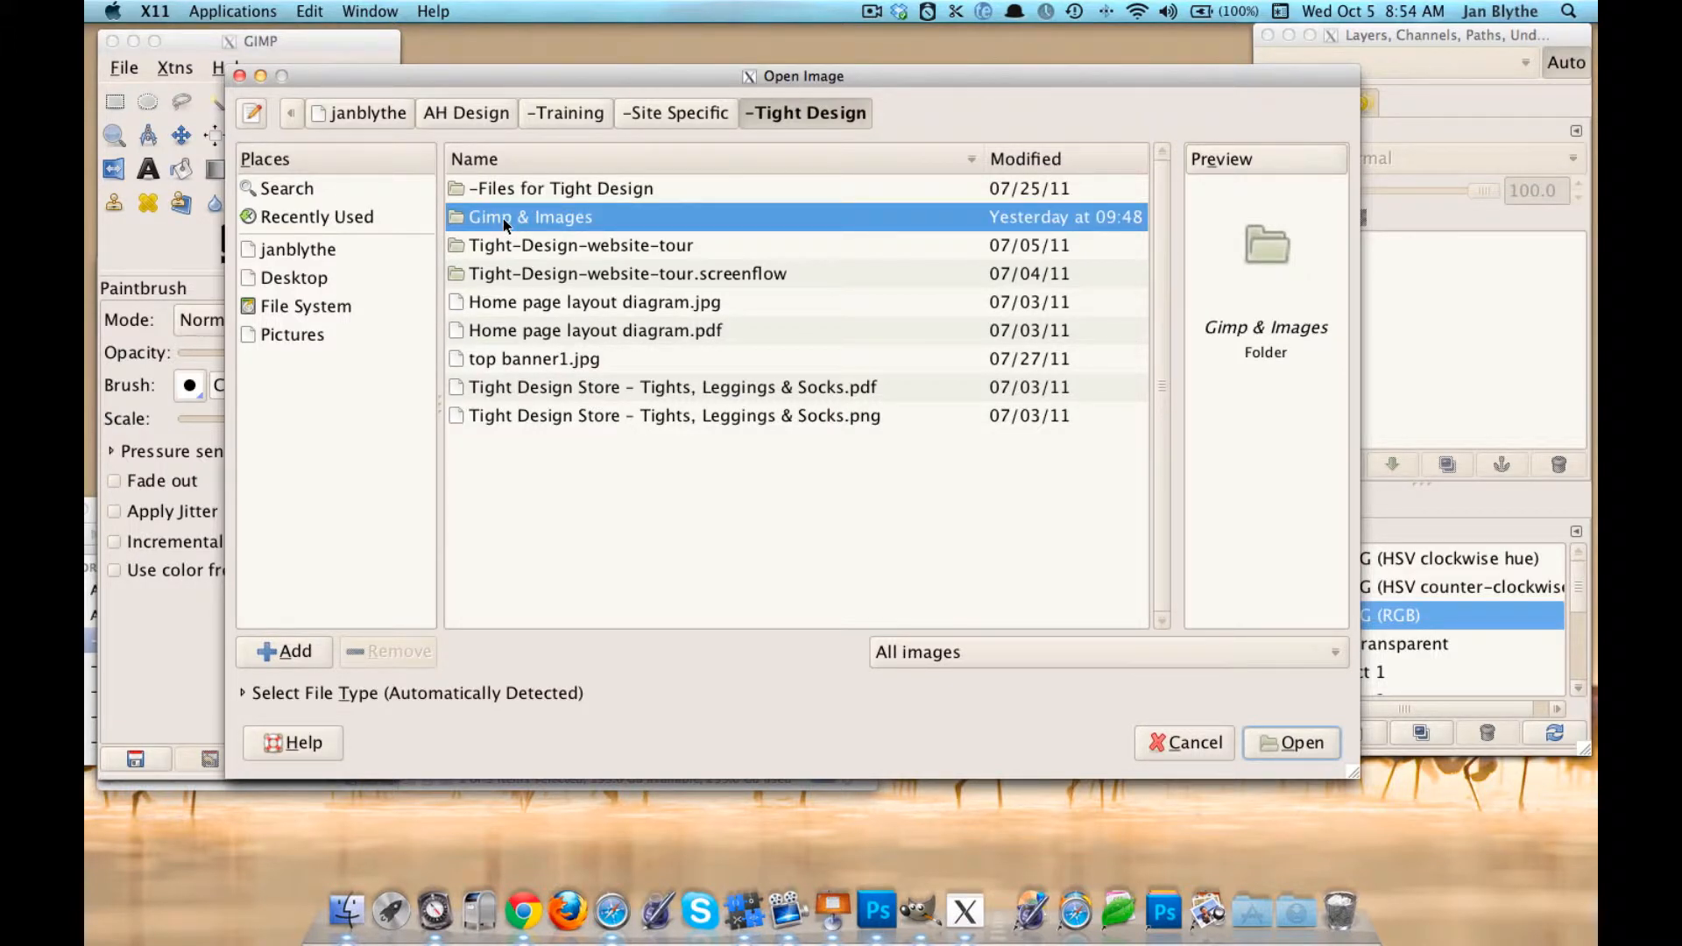
double_click(503, 219)
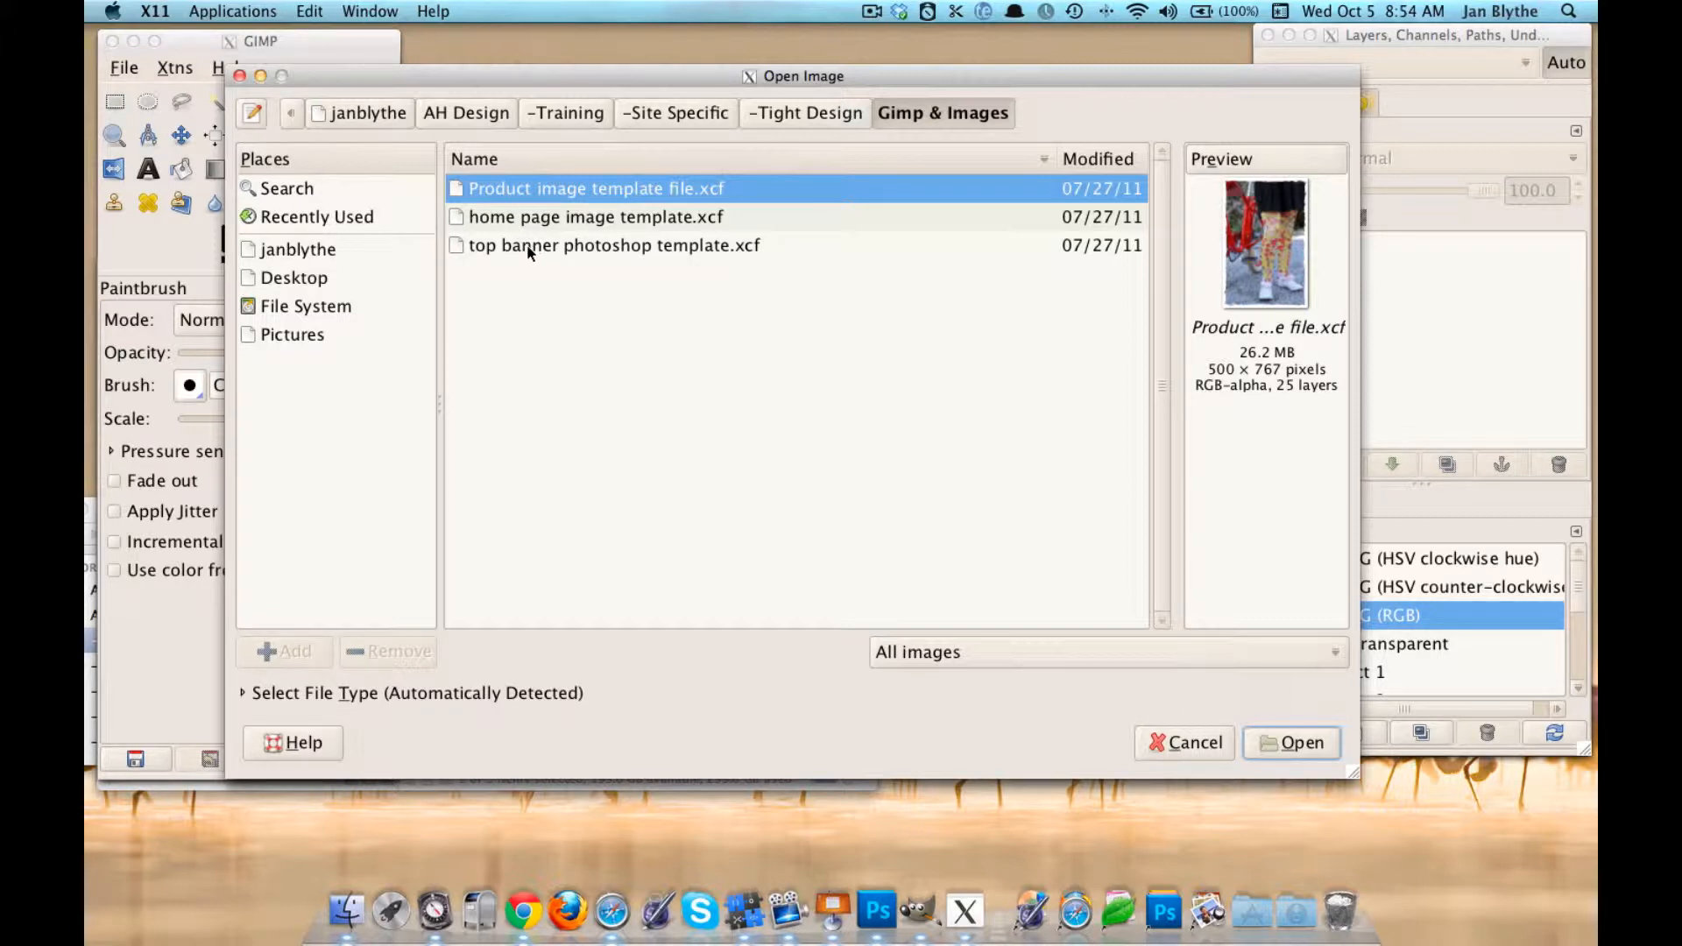
Preview the home page and top banner template files, ending with Product image template file.xcf selected.
left_click(566, 219)
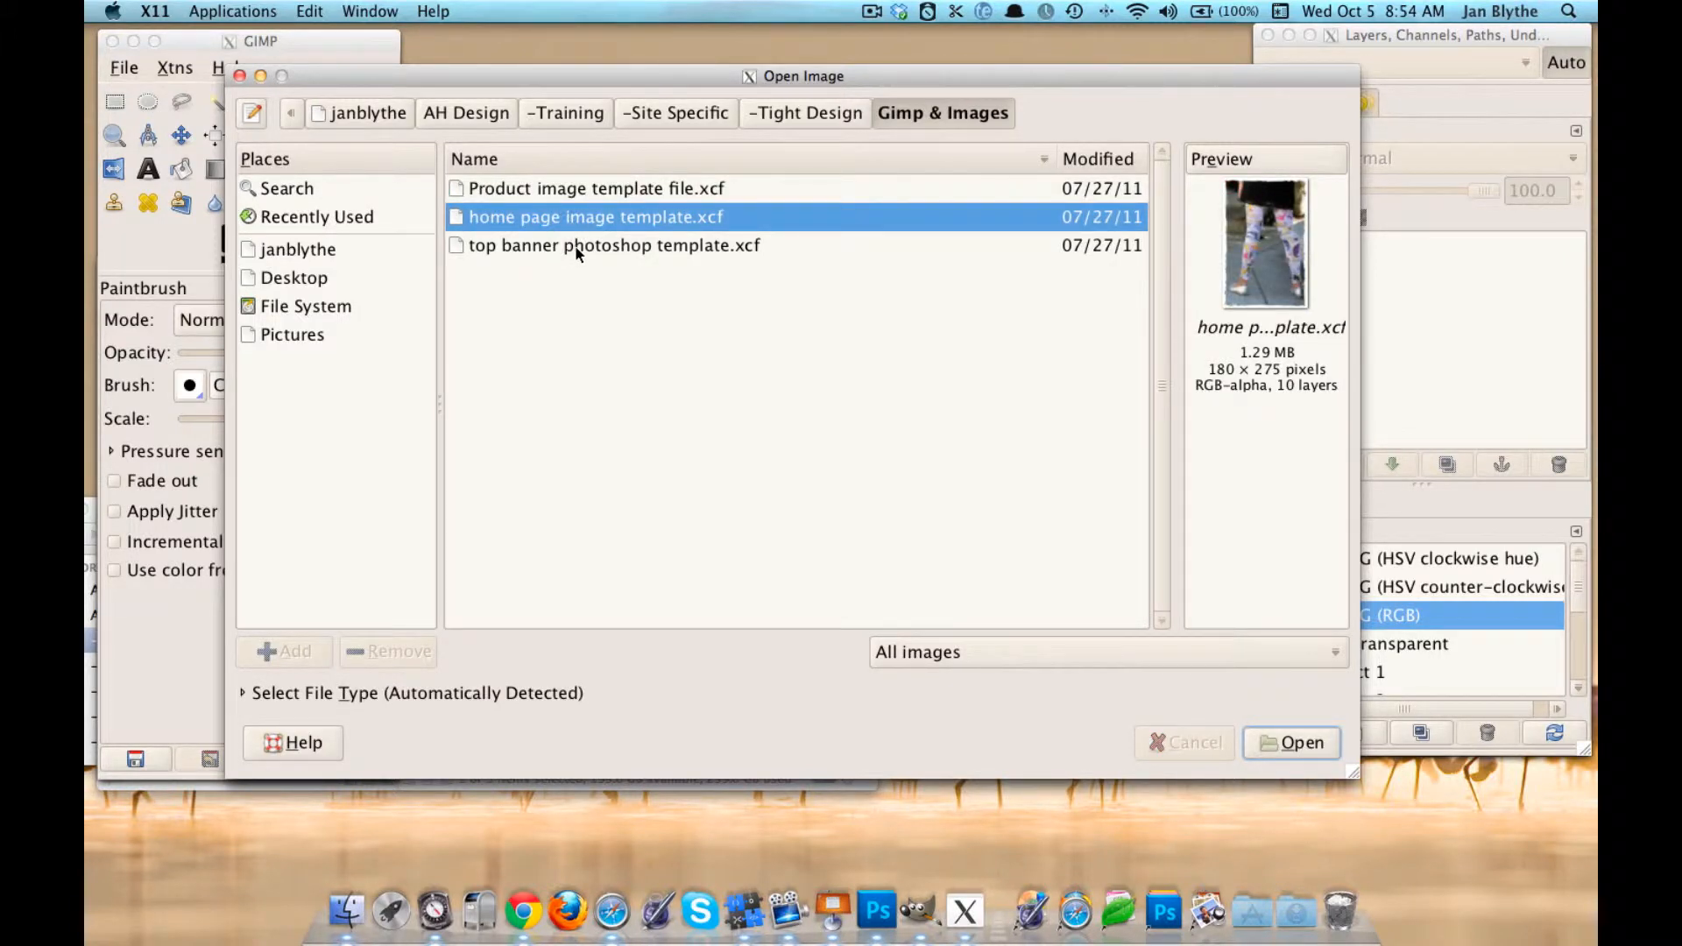
left_click(577, 249)
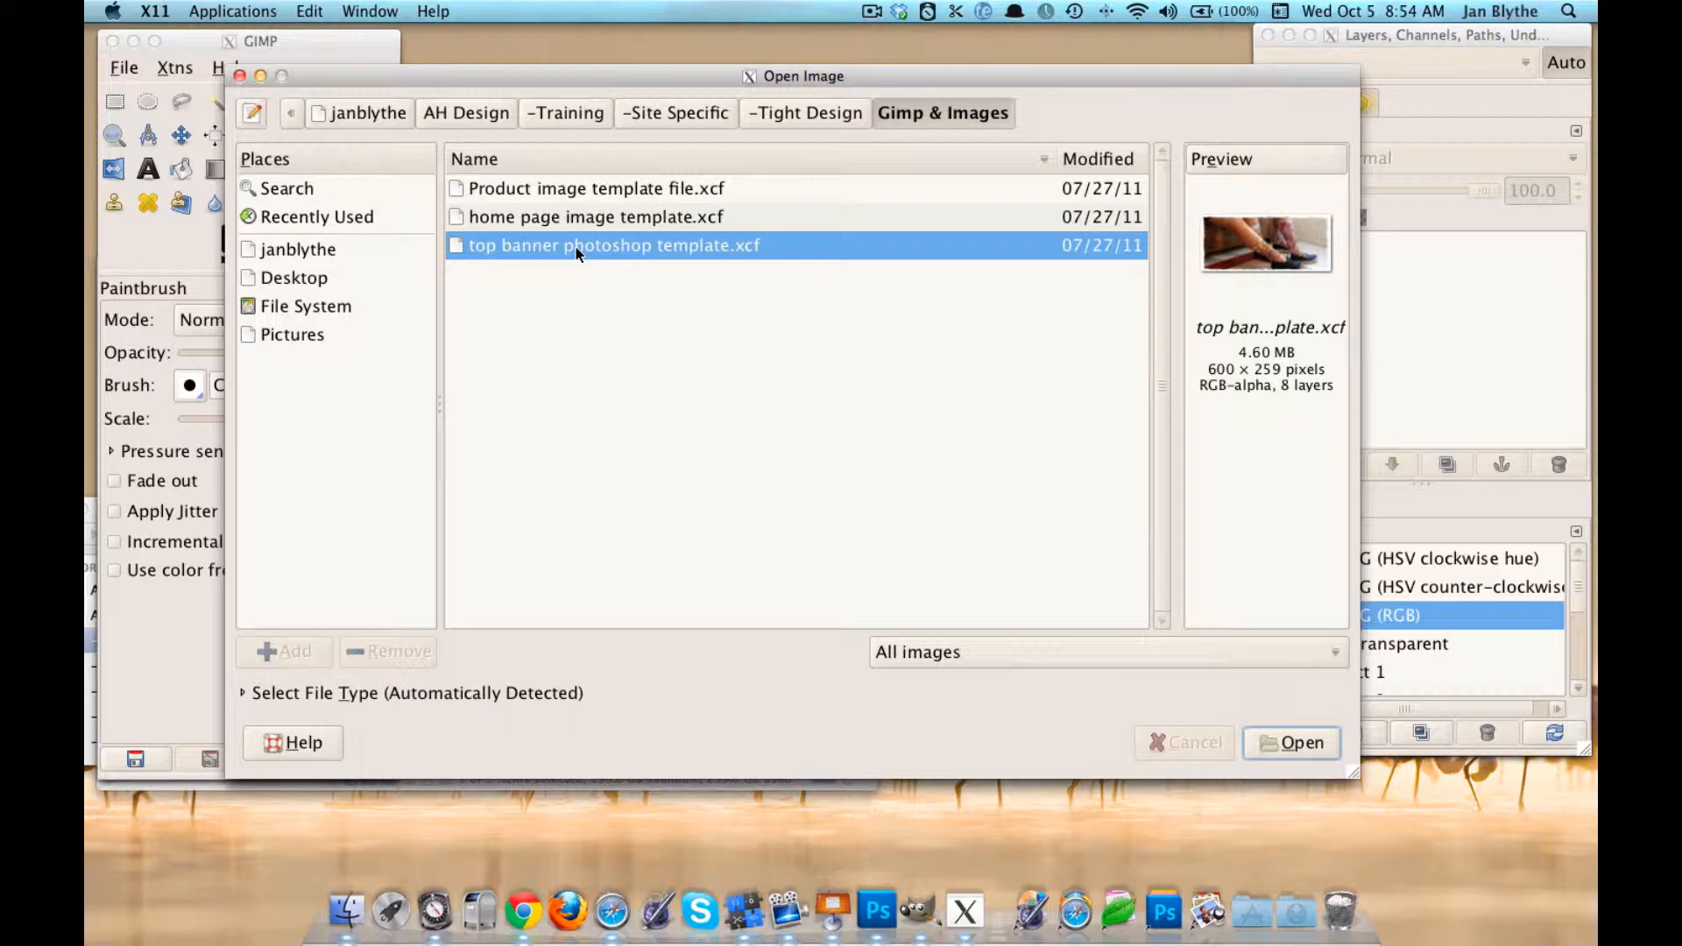
left_click(581, 219)
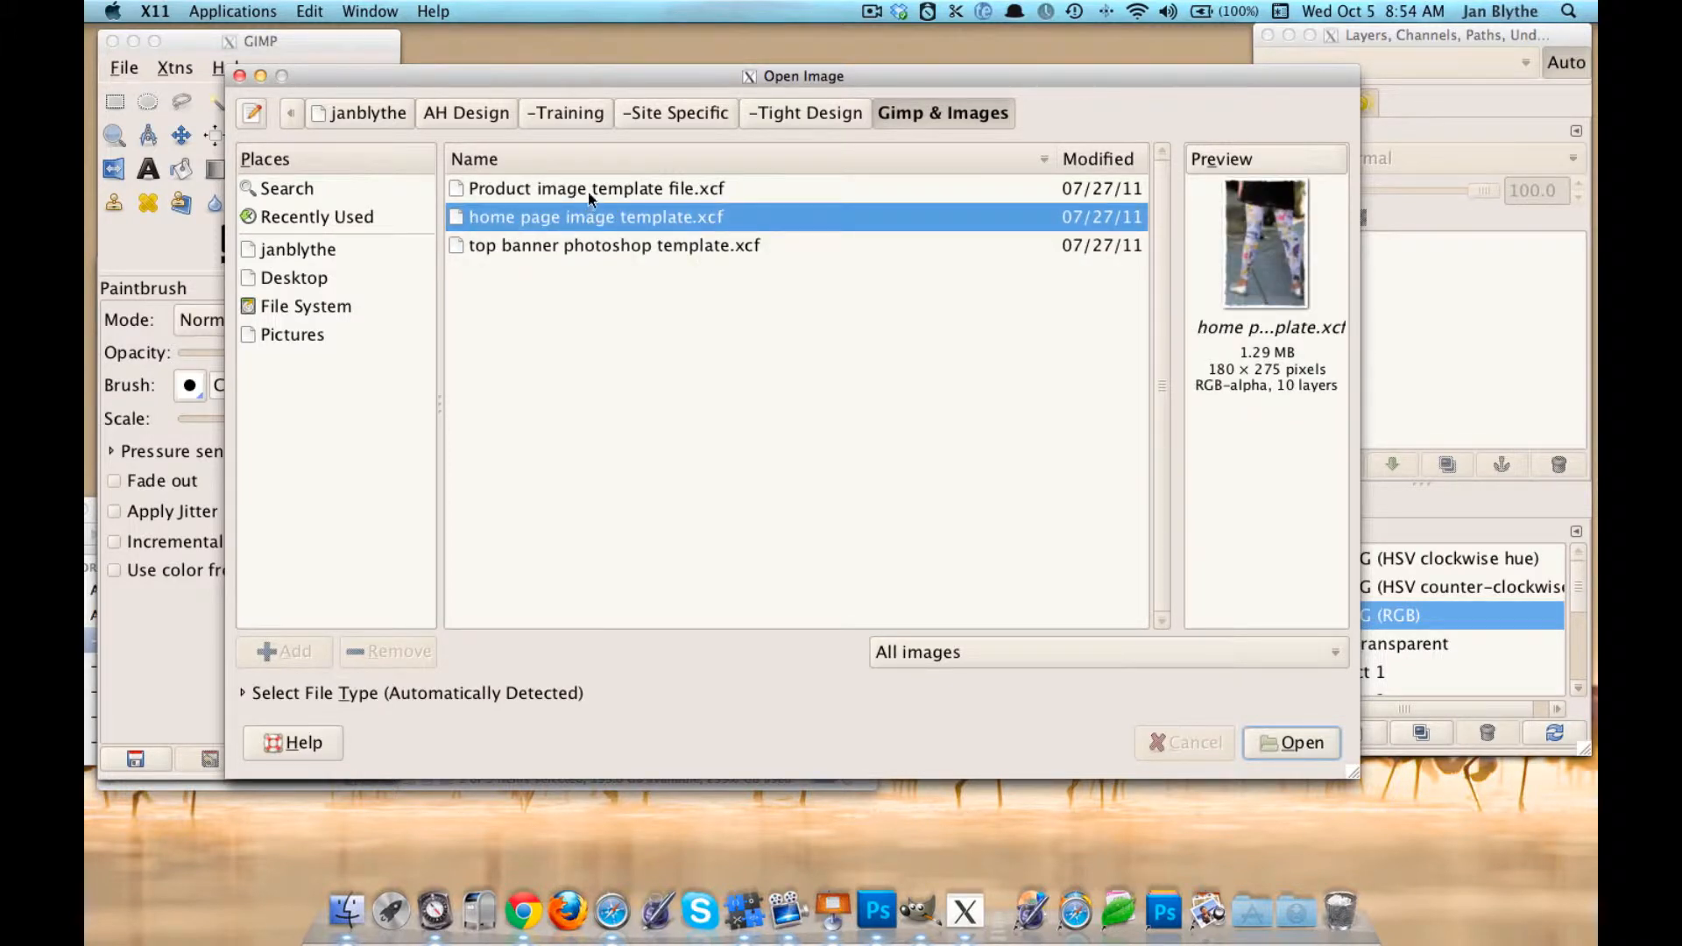
left_click(587, 192)
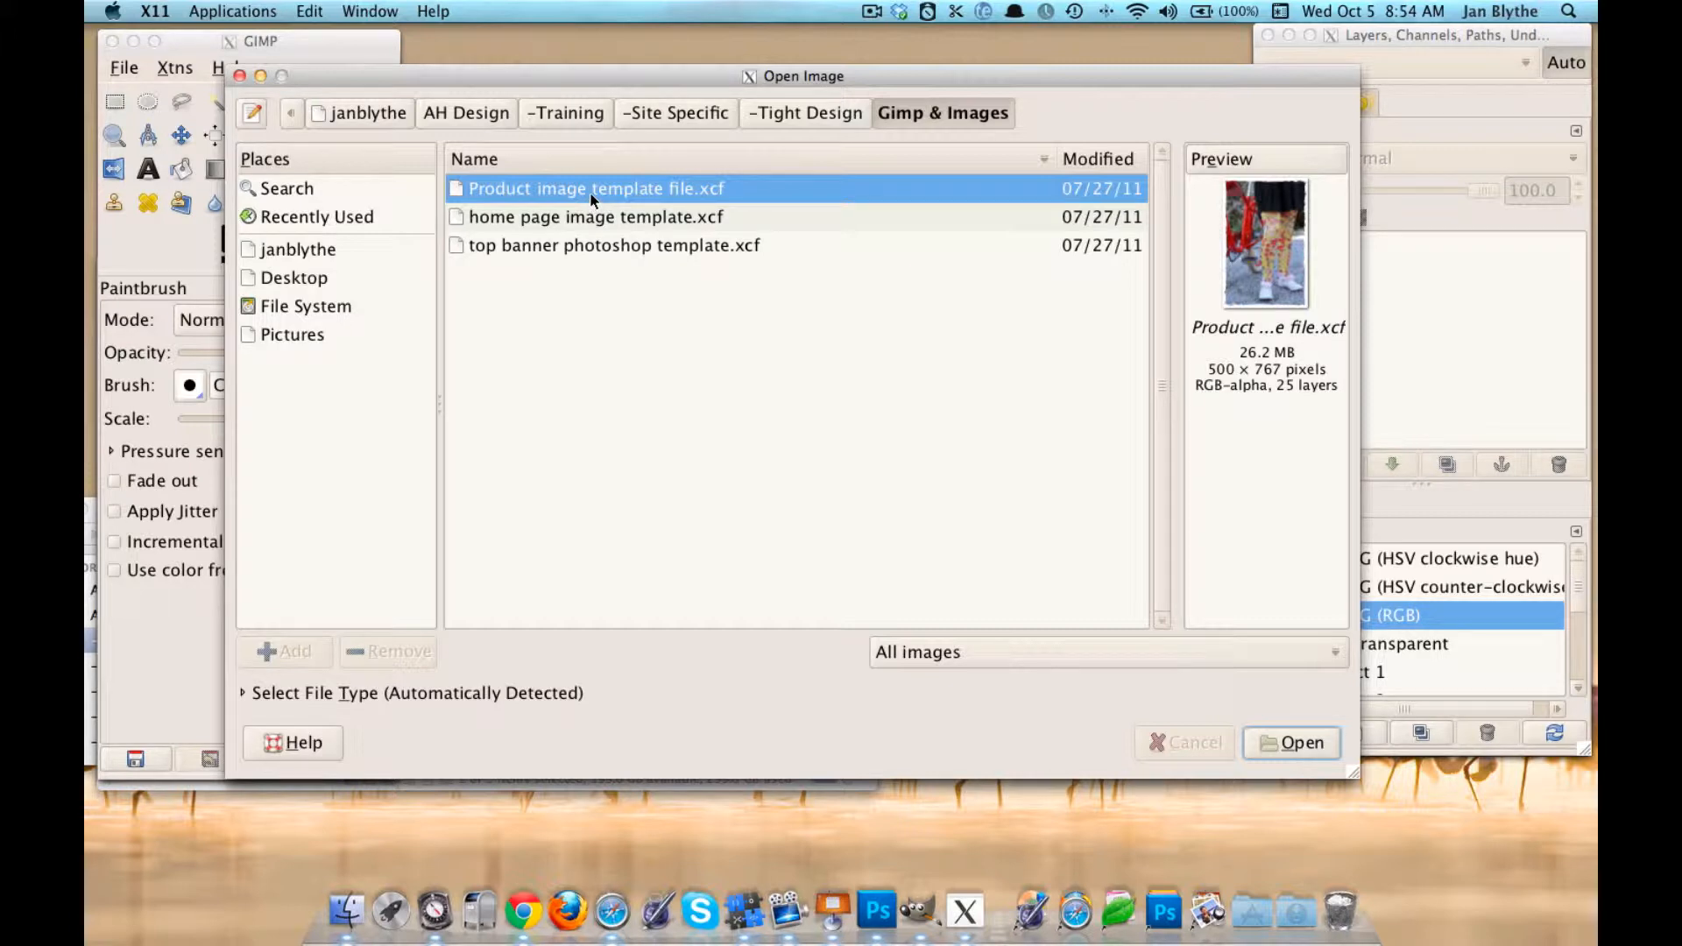
Open Product image template file.xcf, and reposition and enlarge its image window.
left_click(1306, 744)
left_click_drag(809, 97, 970, 42)
left_click_drag(1045, 694, 1235, 823)
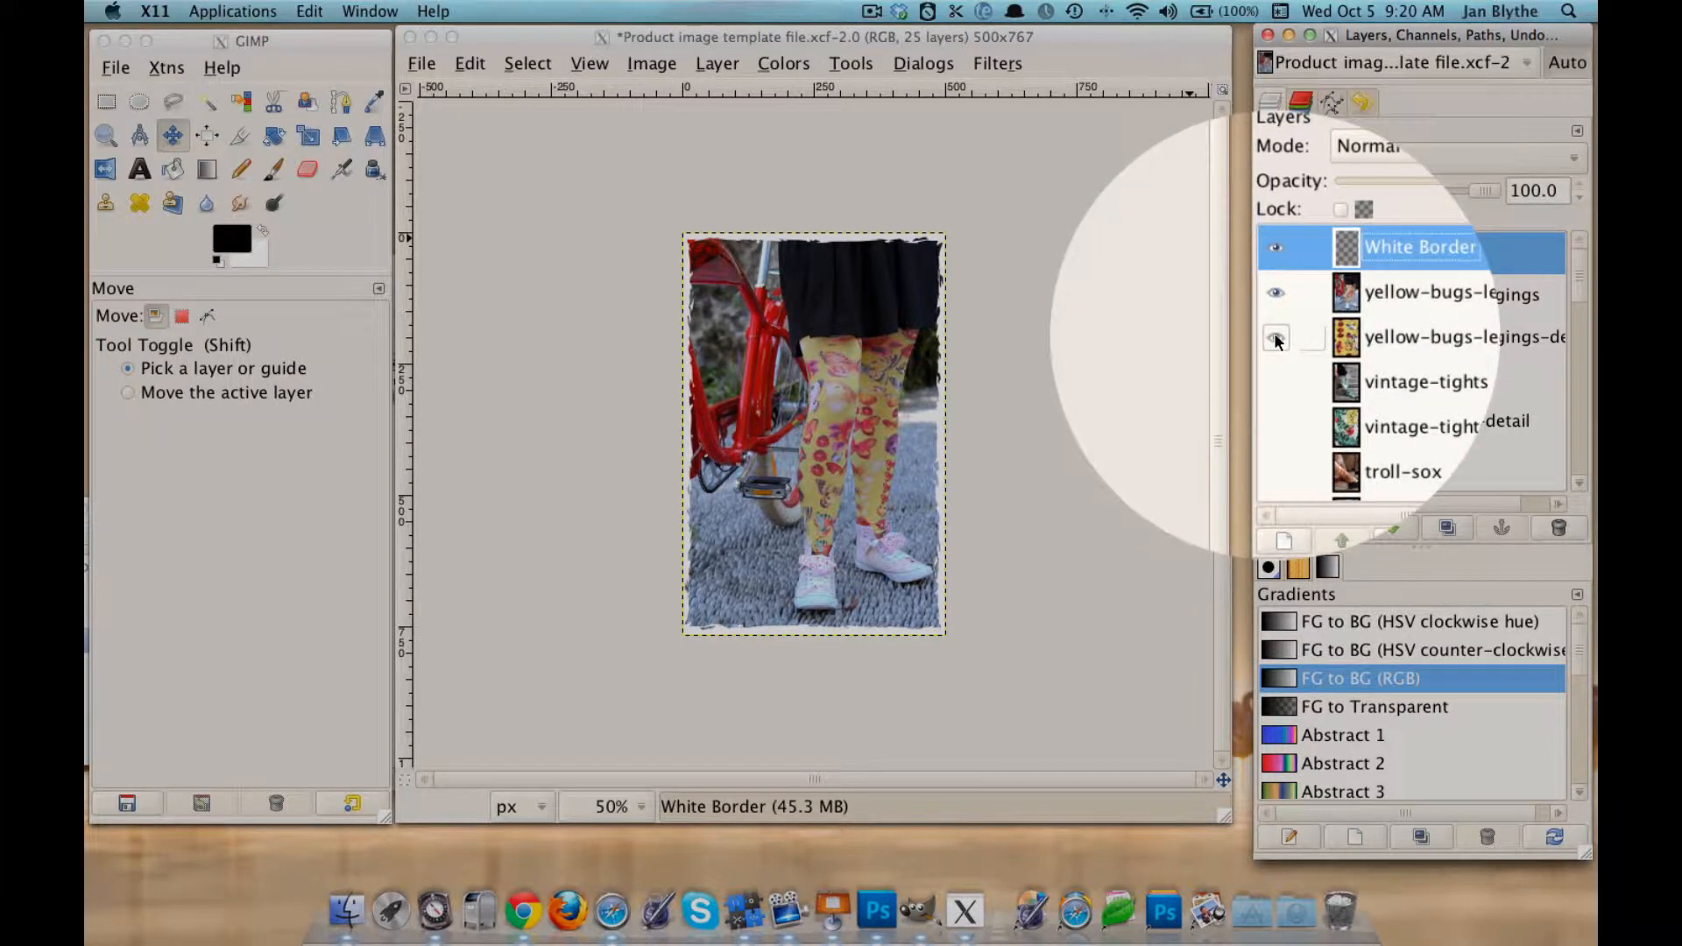
Toggle the visibility of the yellow-bugs-leggings photo and its detail layer to compare them, leaving only the leggings photo shown under White Border.
left_click(1275, 338)
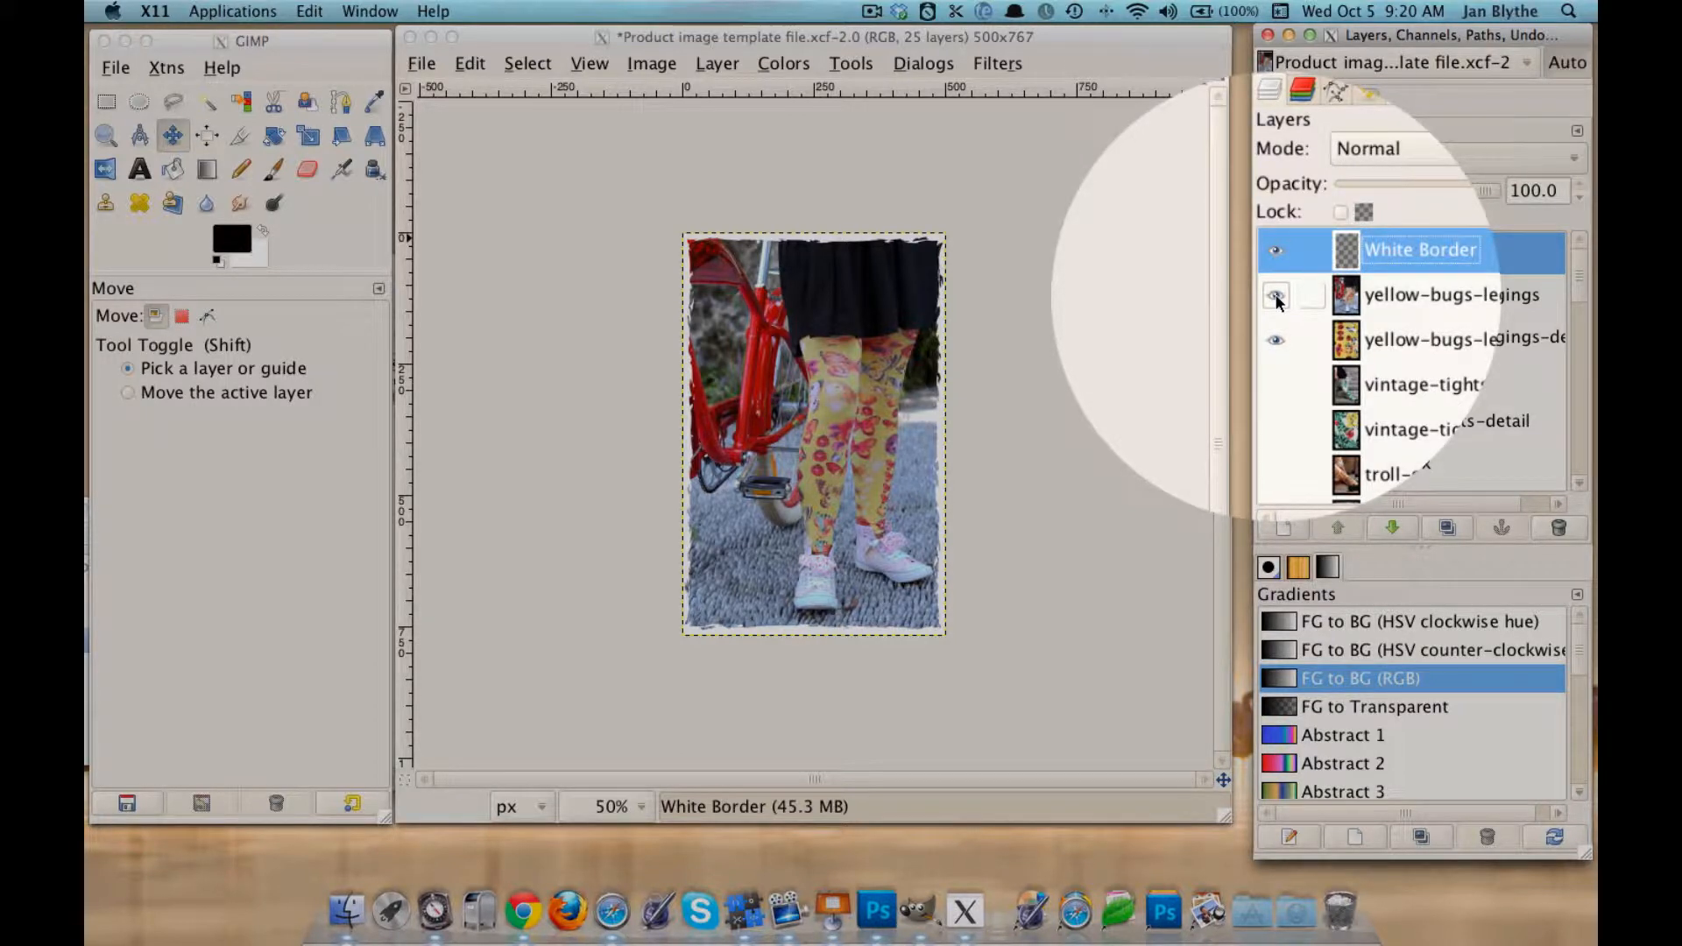
left_click(1275, 298)
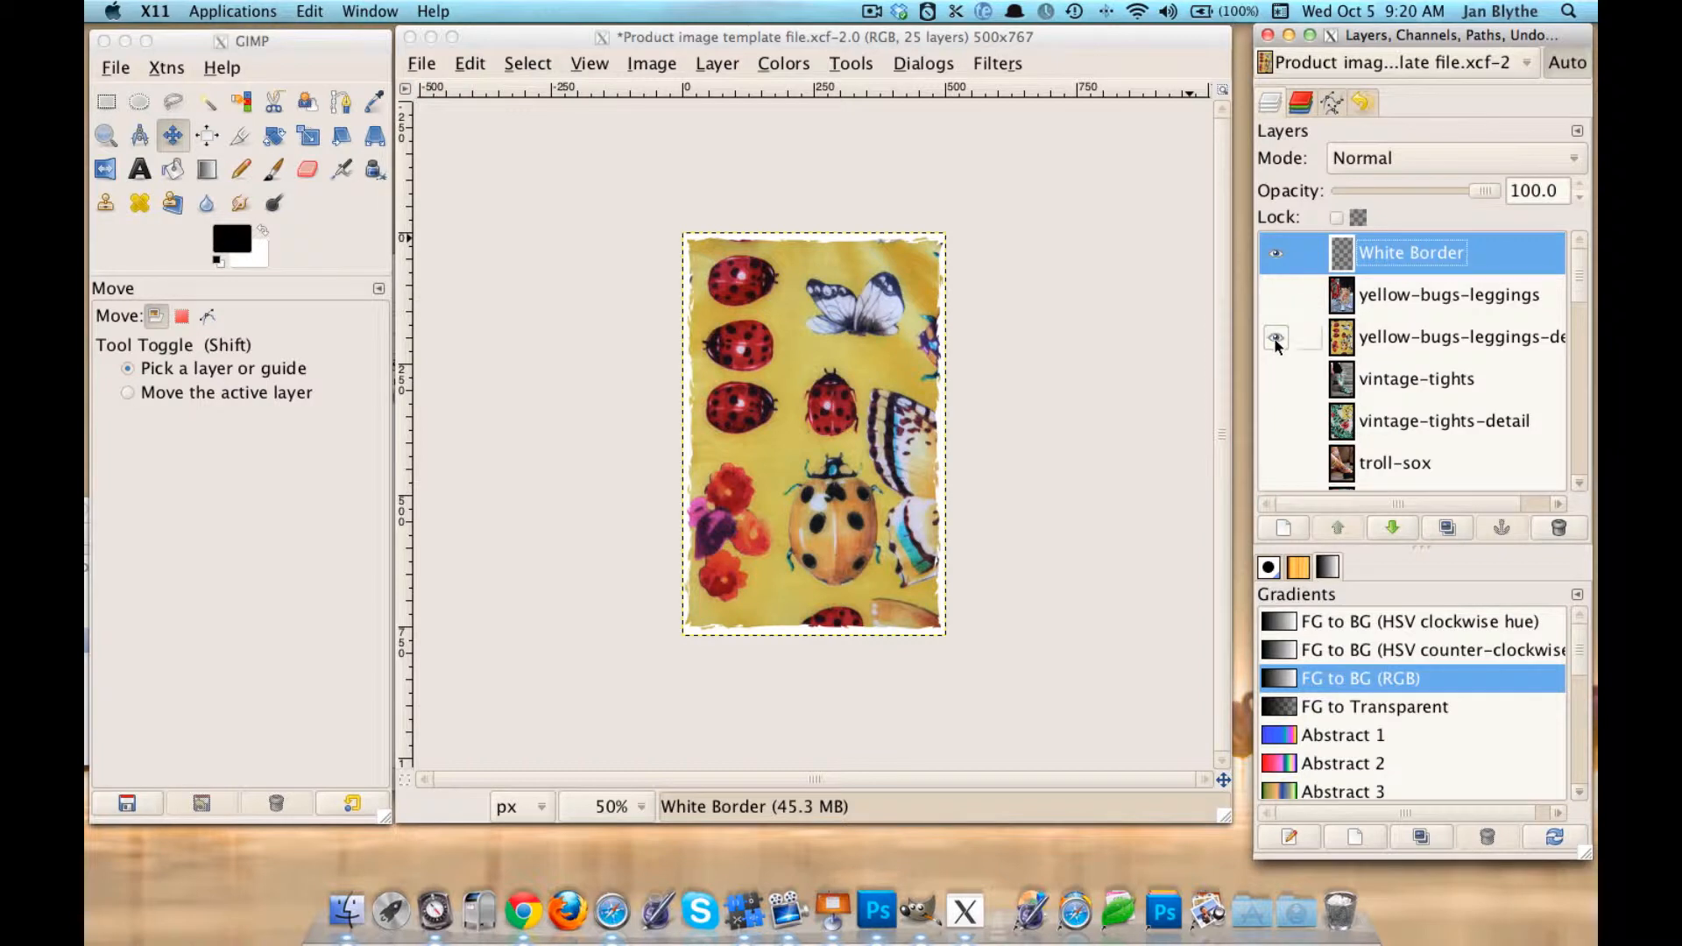
left_click(1276, 339)
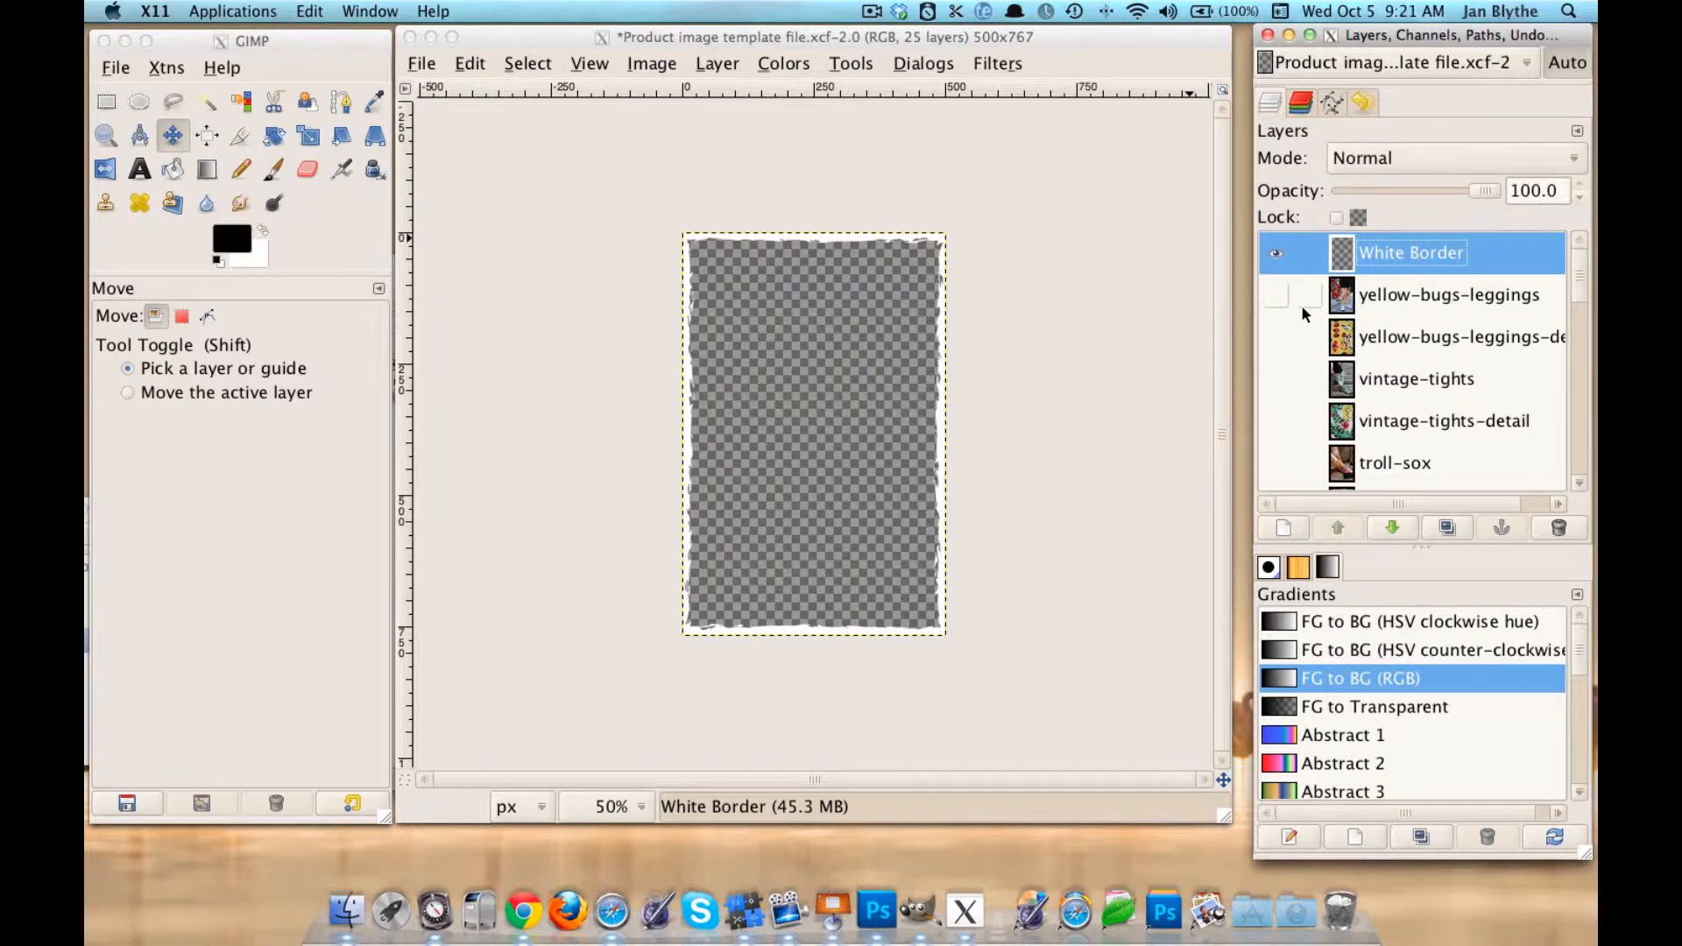
left_click(1275, 298)
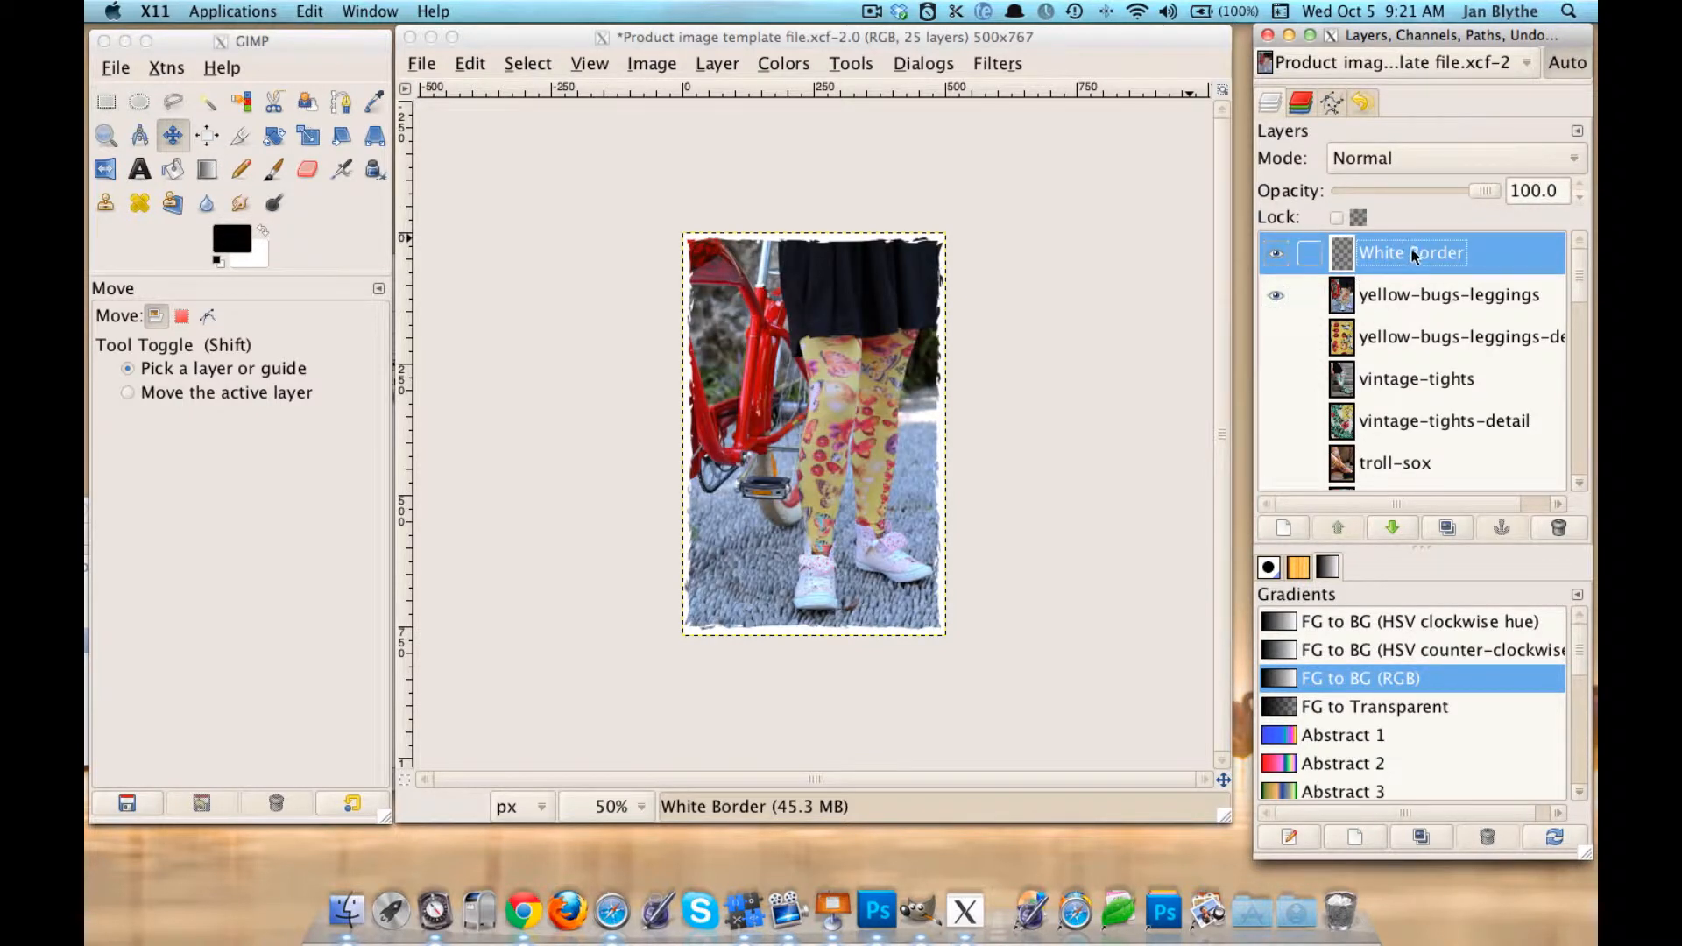
Move the White Border layer beneath yellow-bugs-leggings and return it to the top of the layer stack.
left_click_drag(1411, 252, 1393, 312)
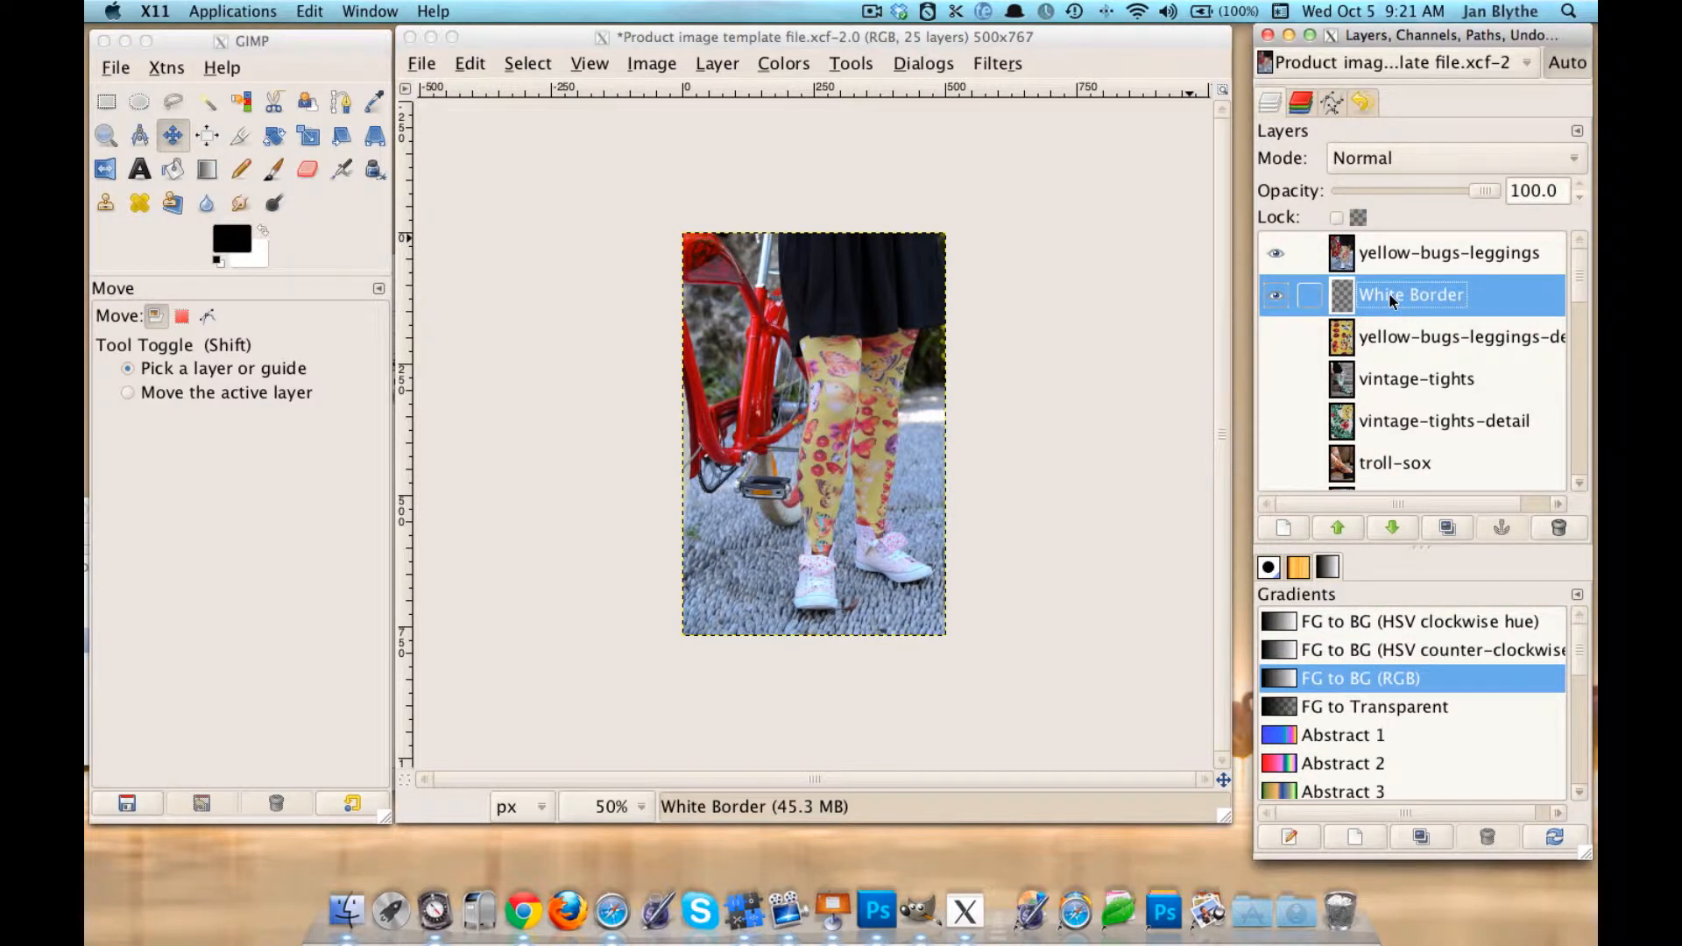
left_click_drag(1531, 300, 1510, 233)
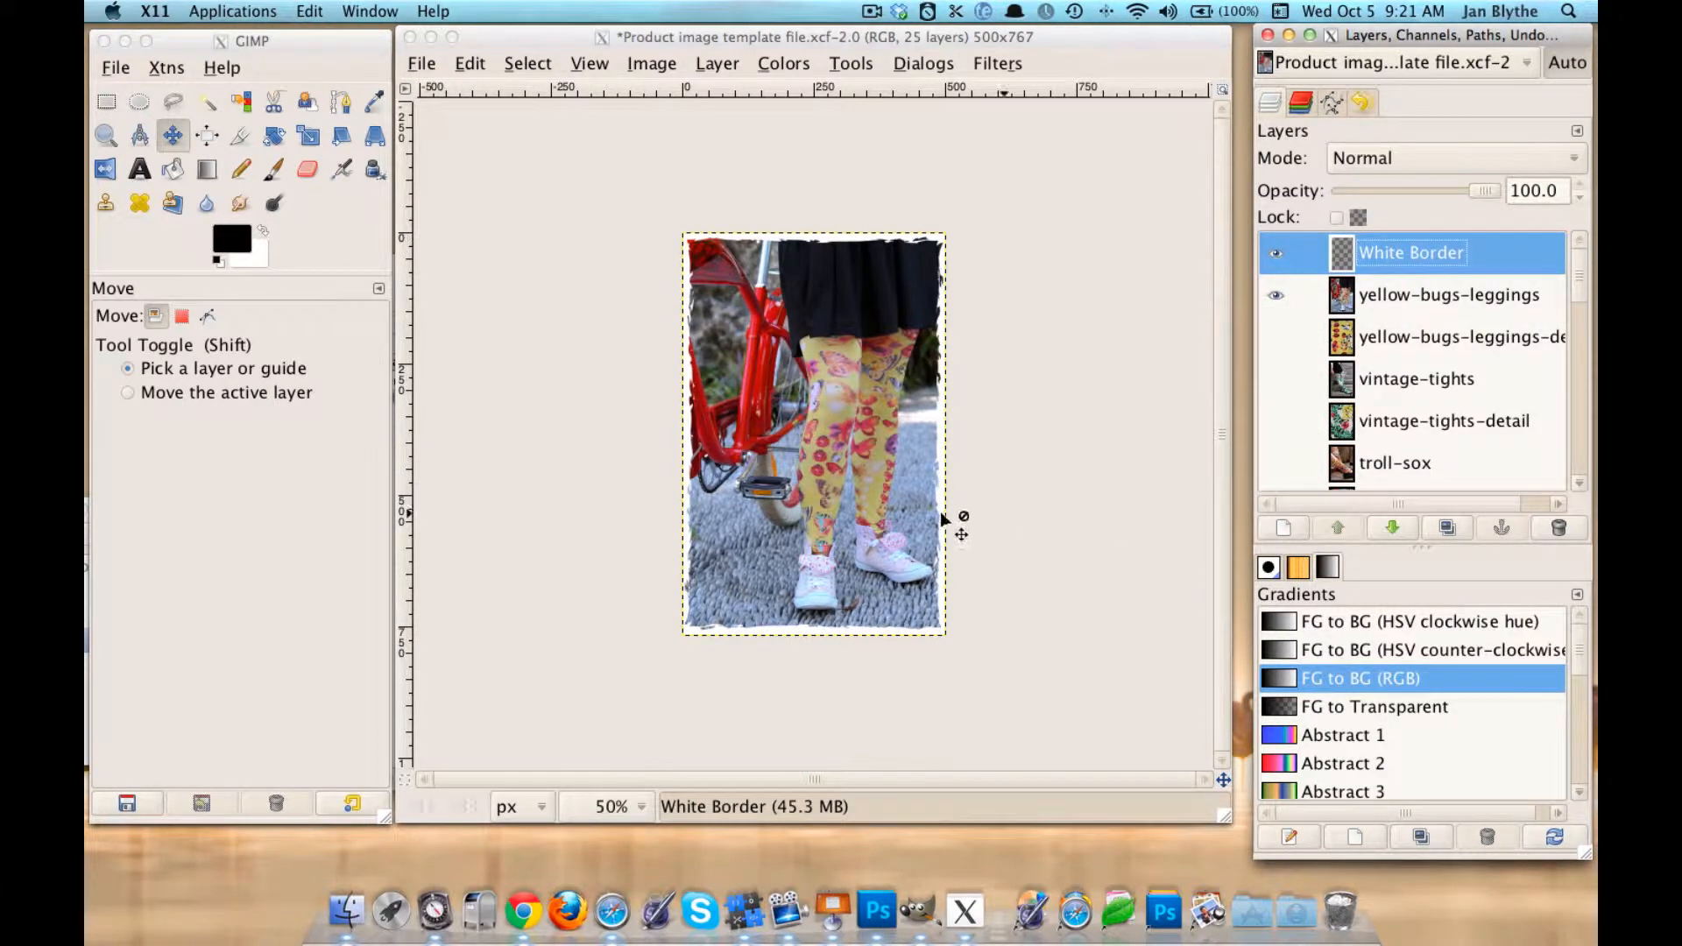
Start opening an image as layers and browse to the TD Photos April 2011 folder.
left_click(421, 67)
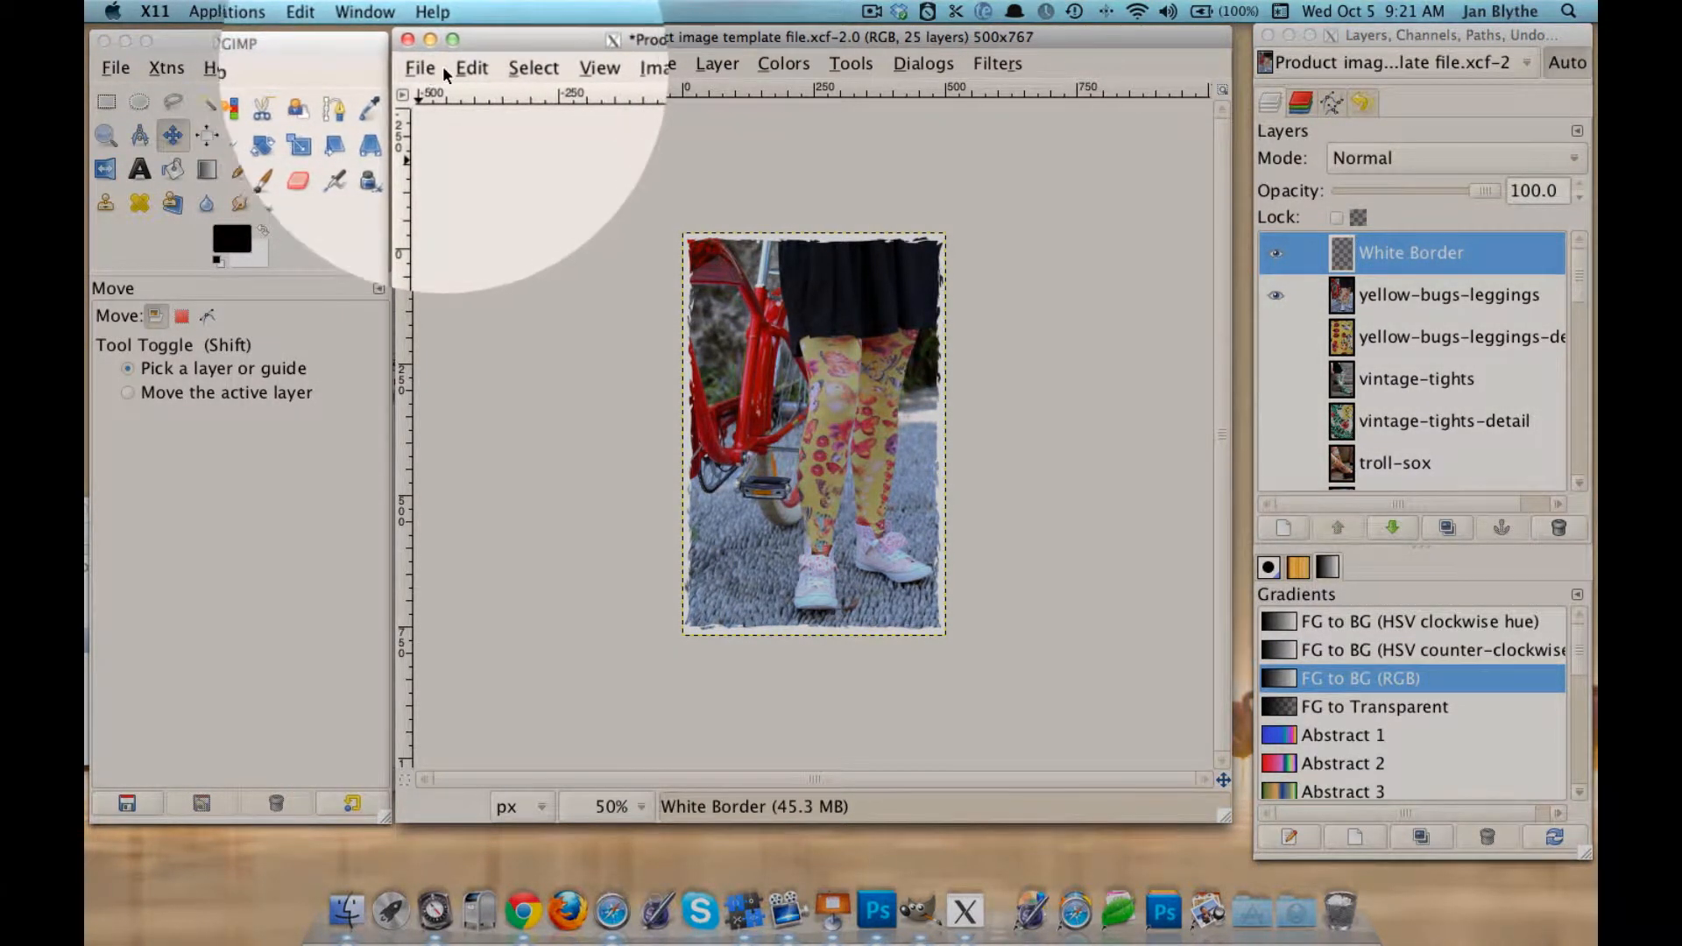
left_click(423, 68)
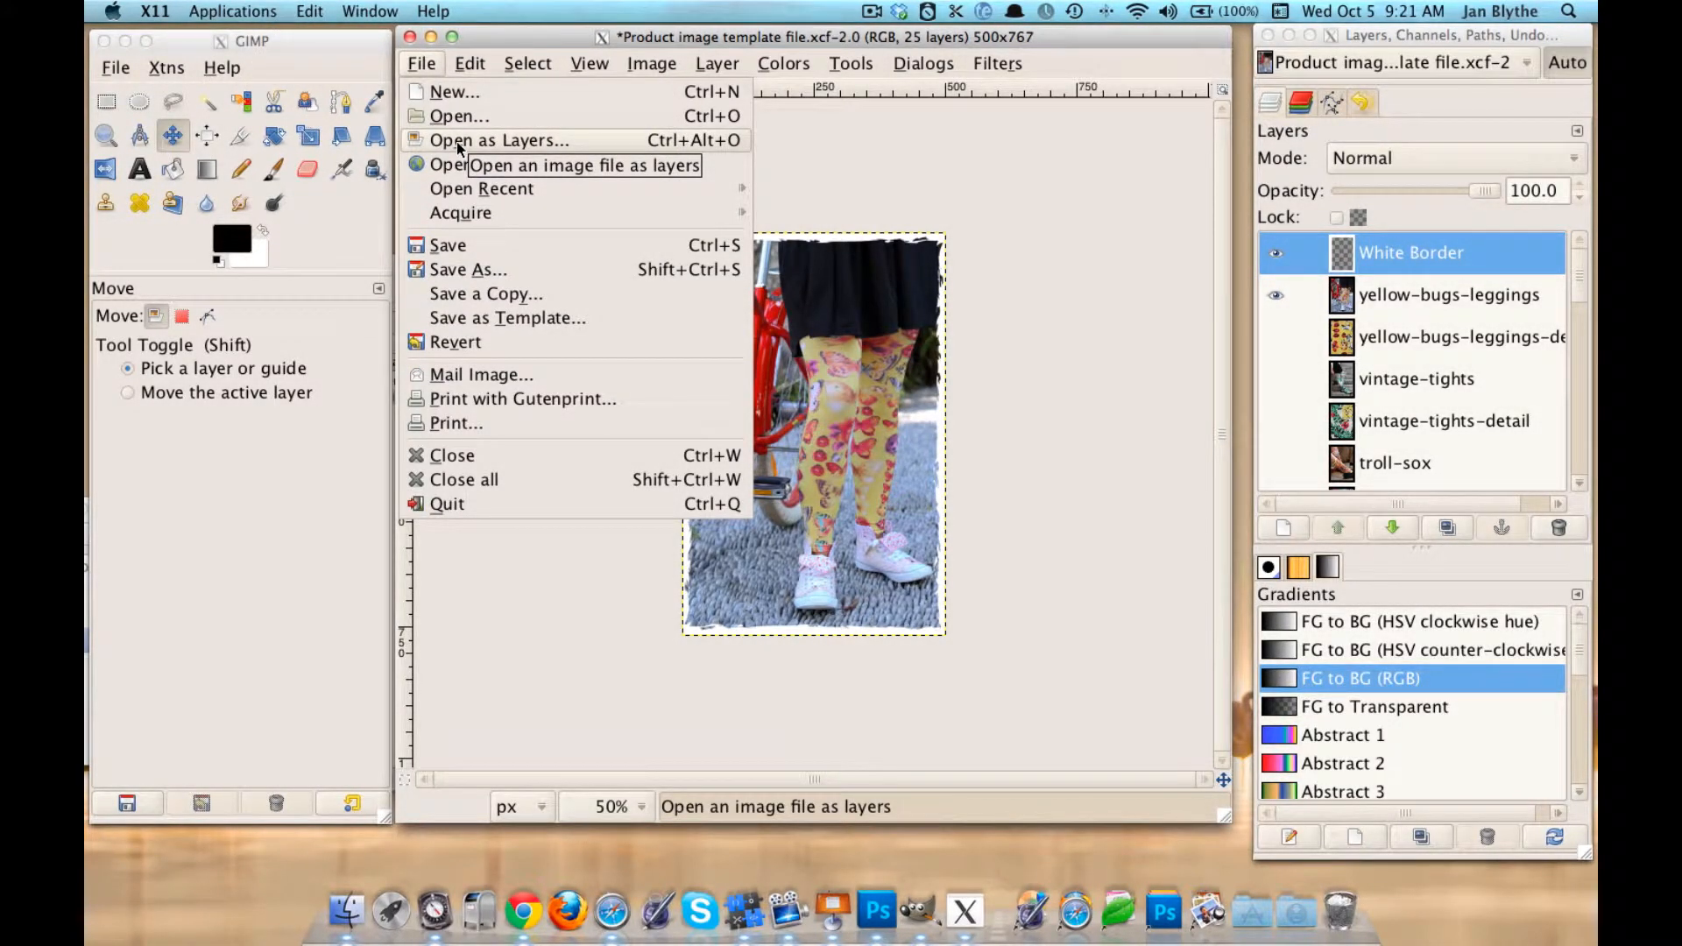
left_click(459, 147)
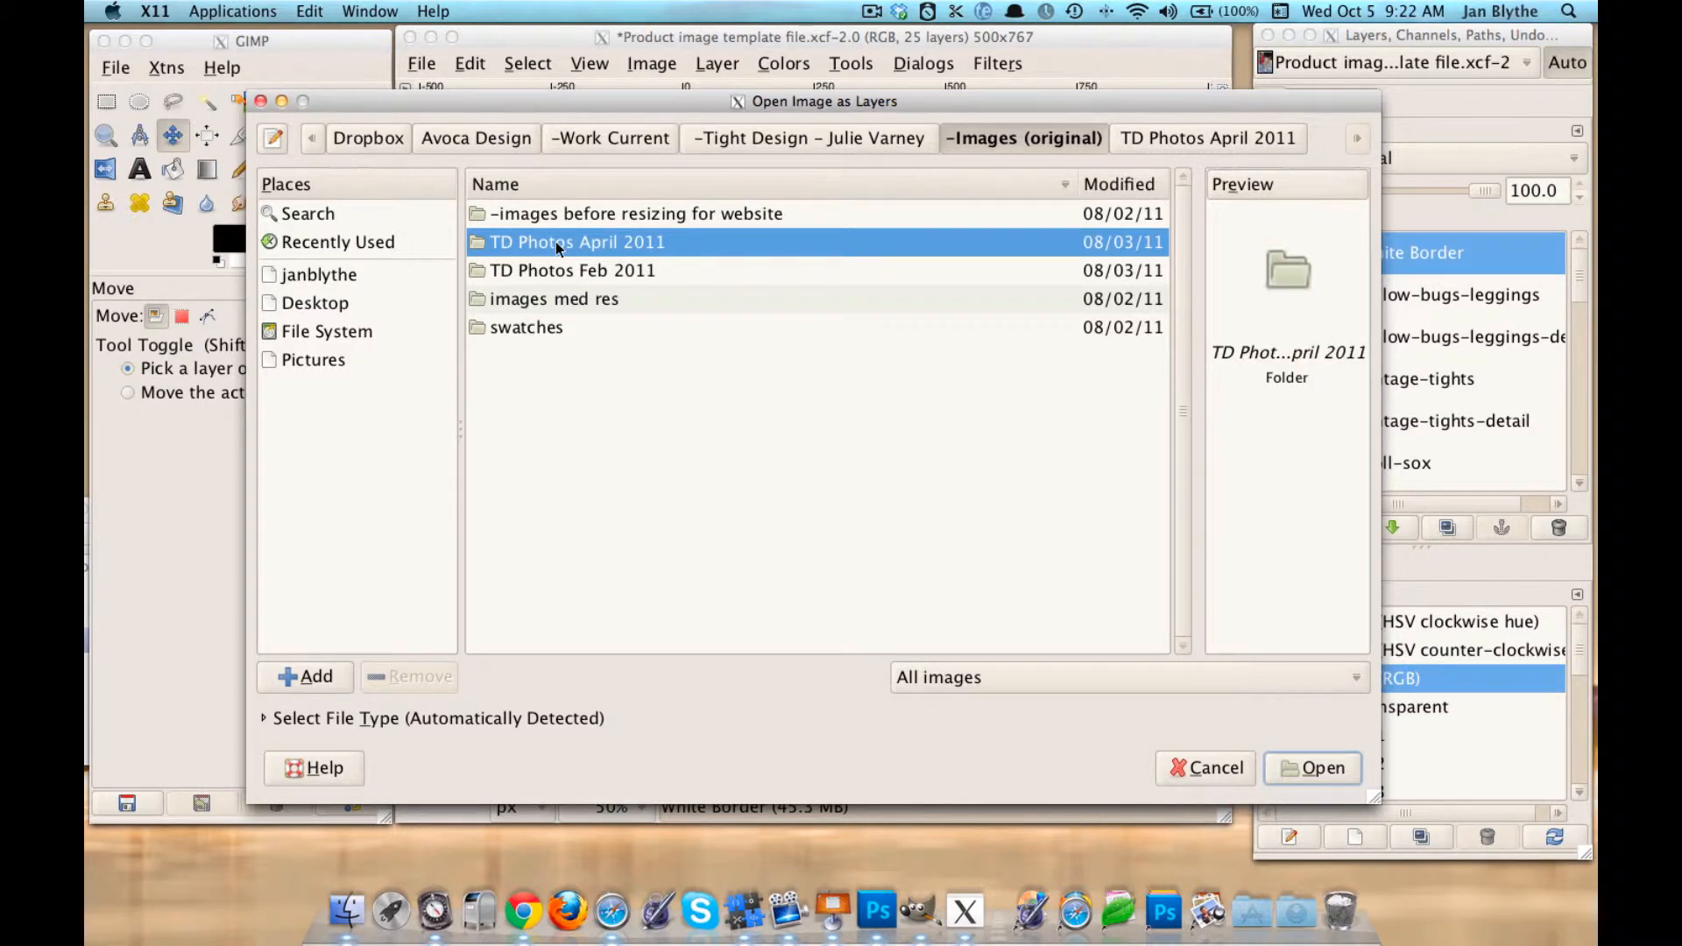
double_click(557, 244)
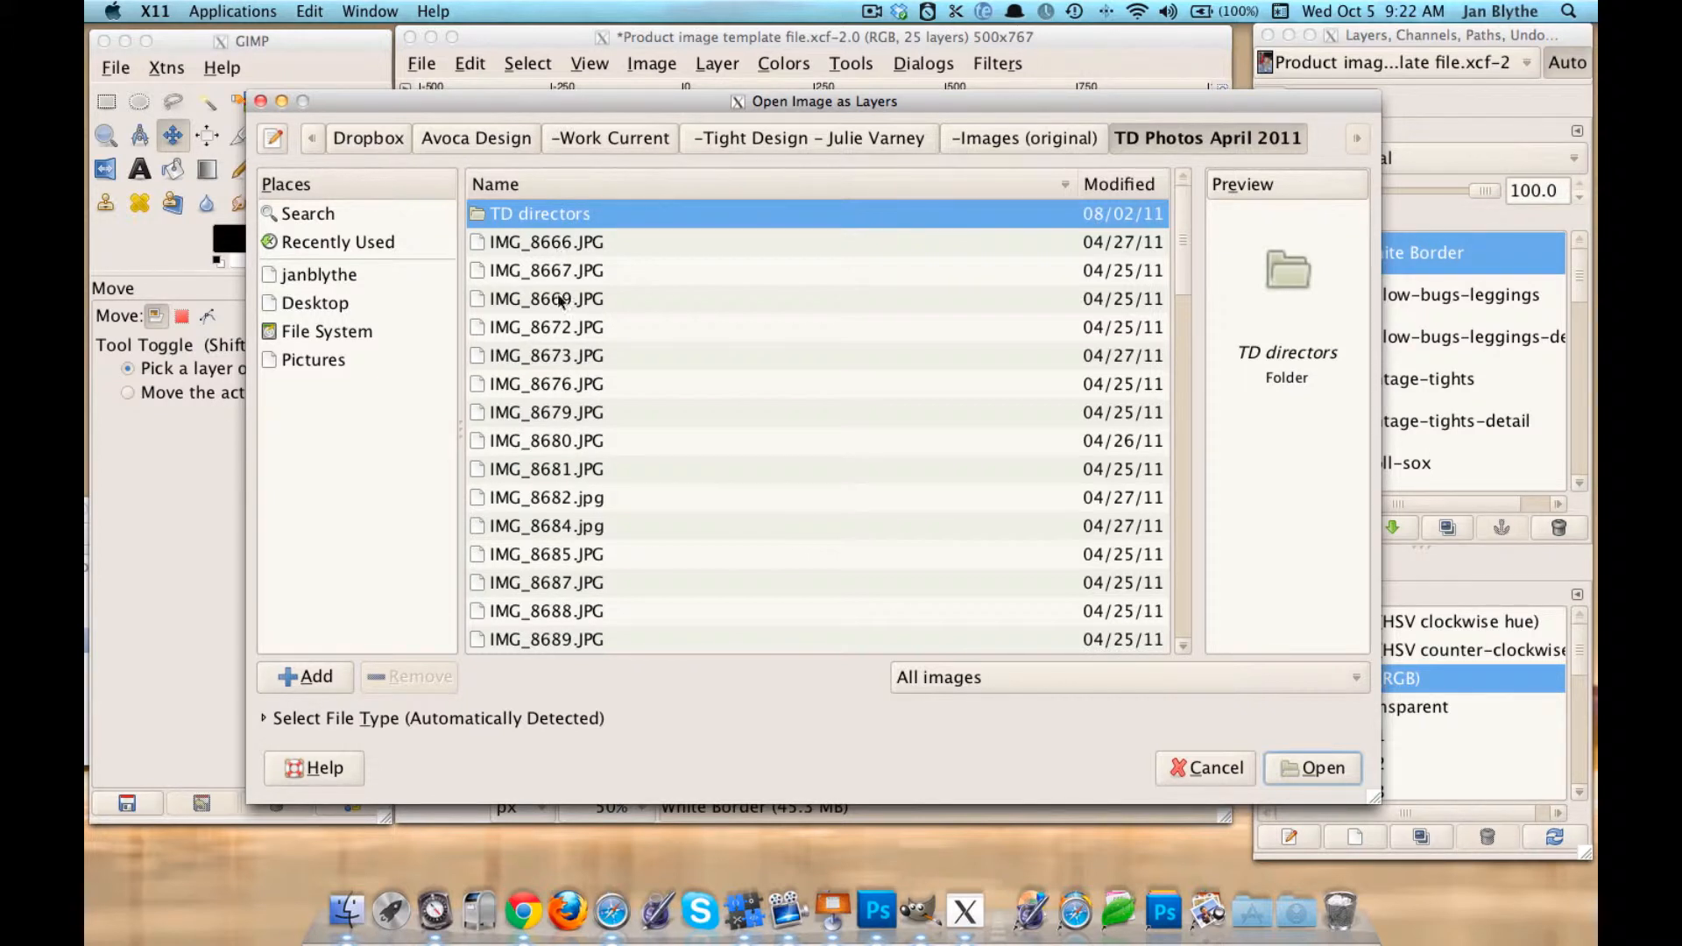
Generate a preview of IMG_8689.JPG and reposition the file dialog.
left_click(555, 640)
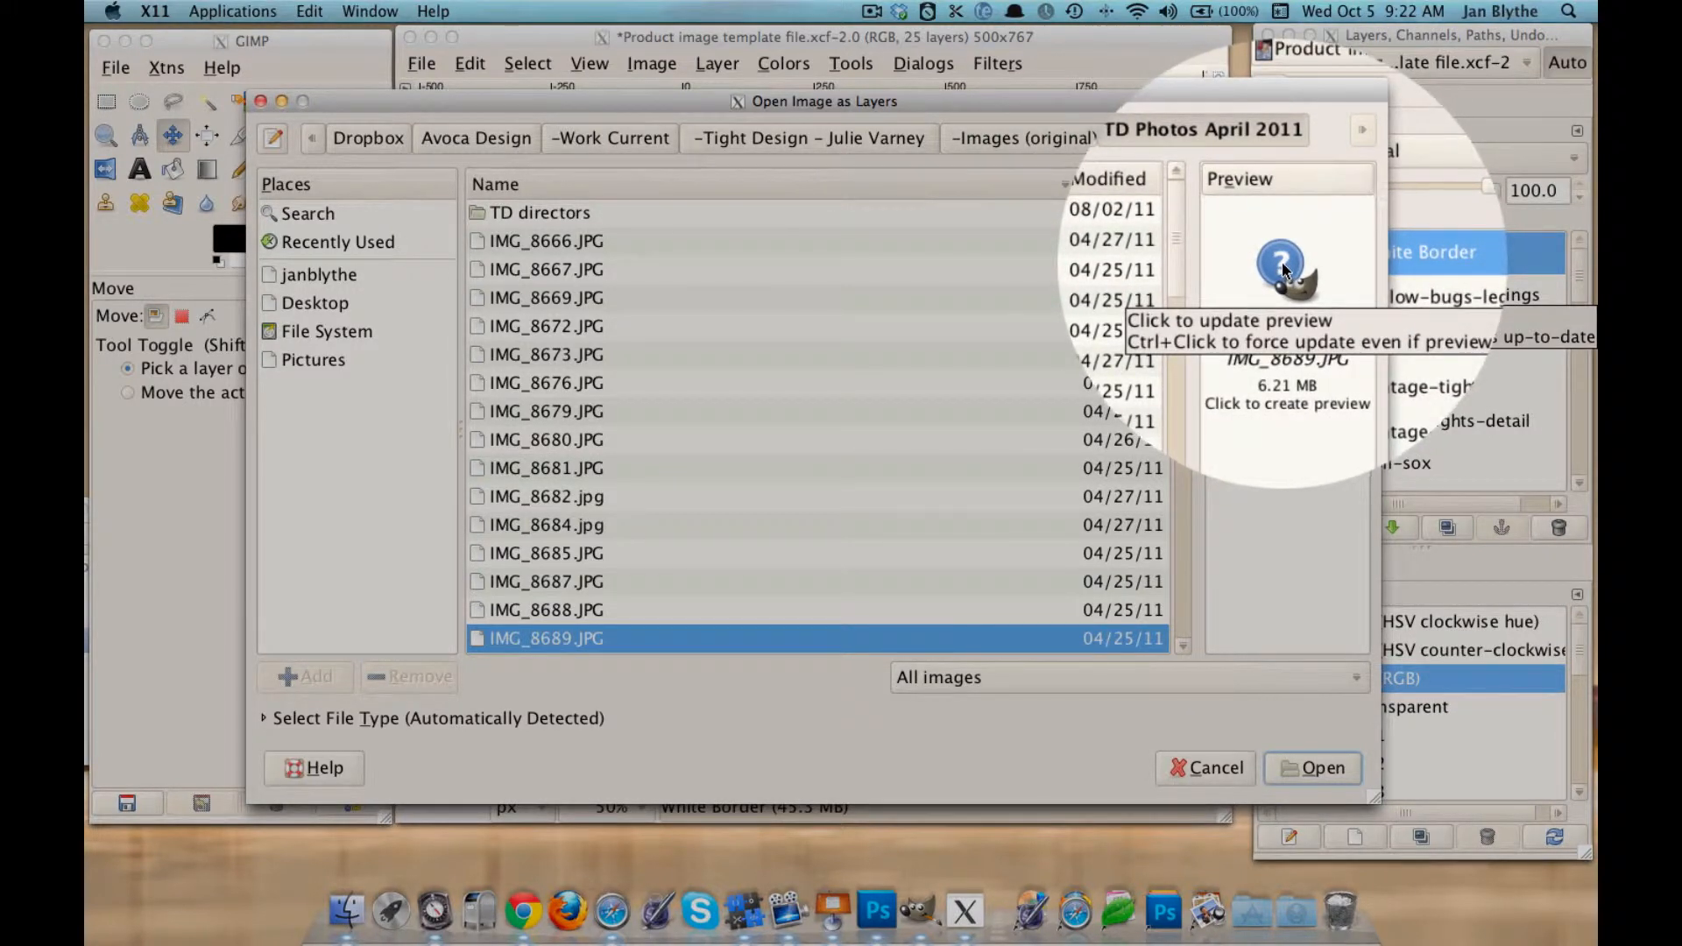
left_click(1284, 269)
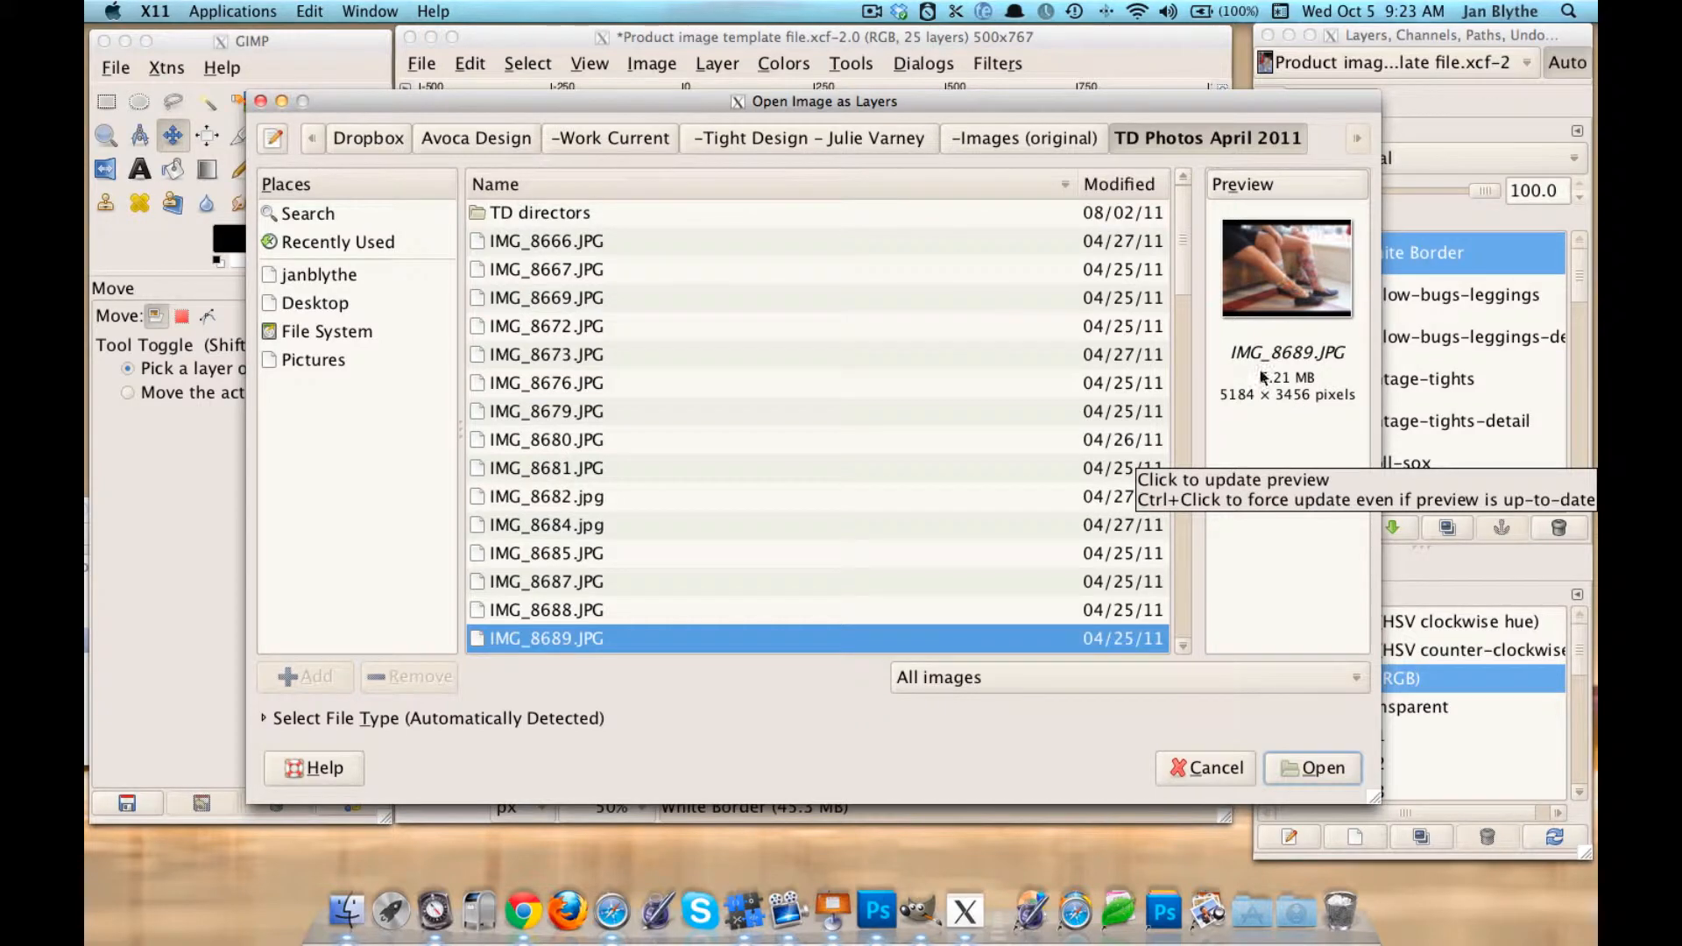
left_click_drag(1008, 107, 1012, 192)
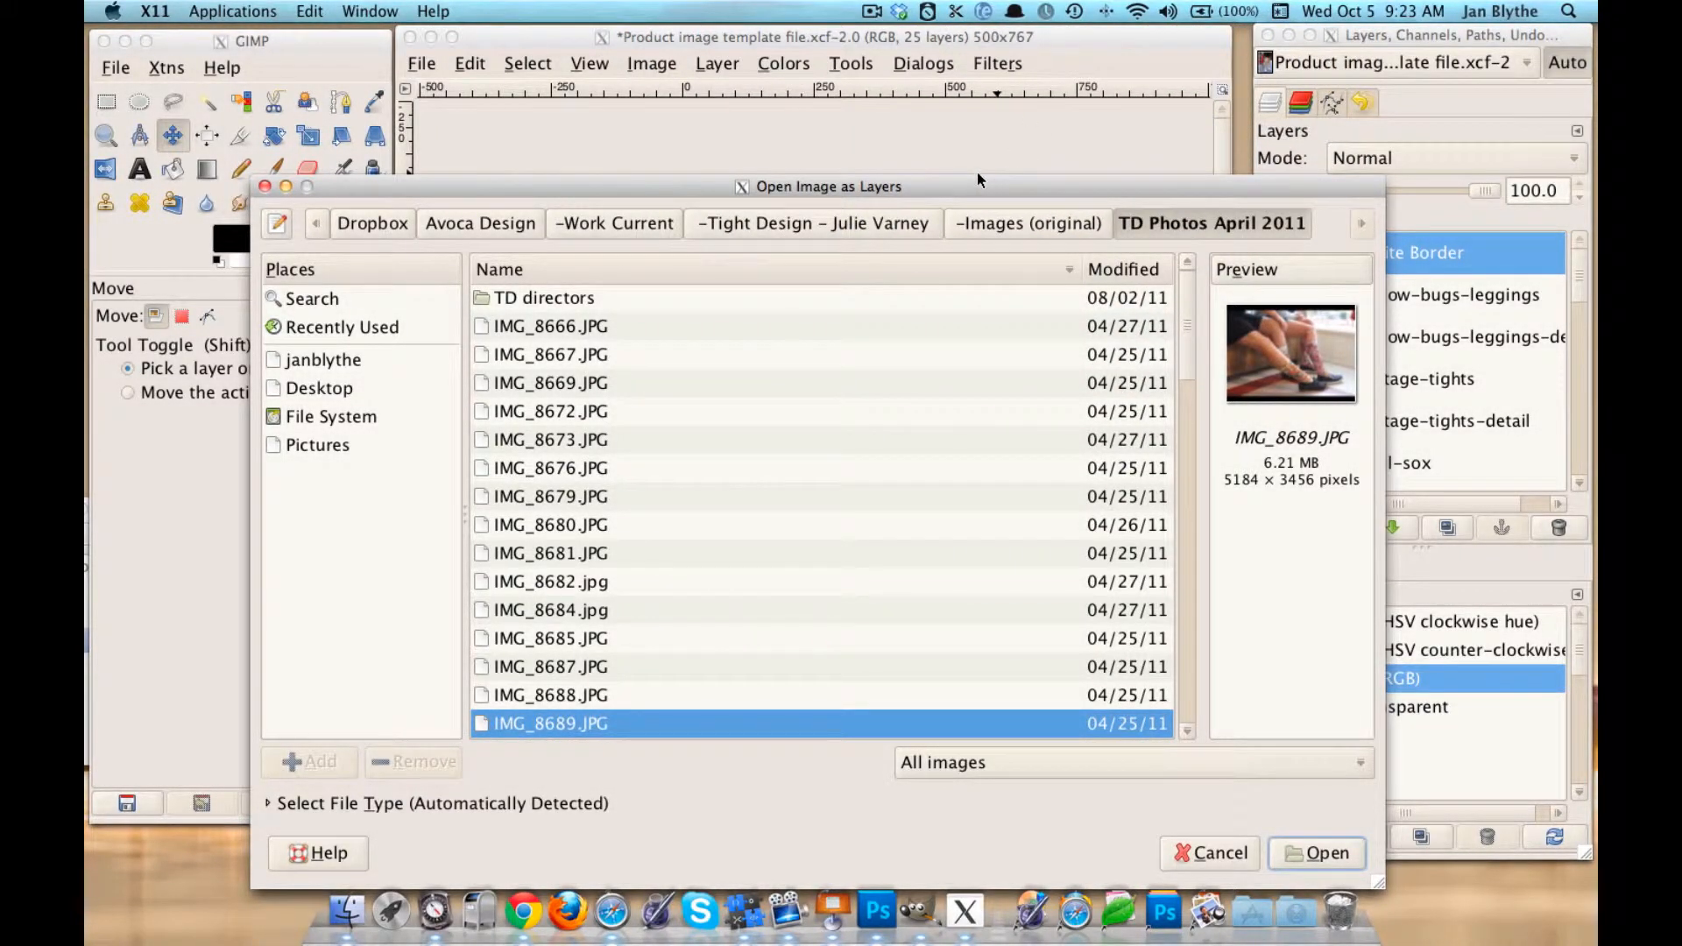
left_click_drag(976, 178, 969, 103)
Open IMG_8666.JPG as a new layer in the product template, rotating it into the standard orientation.
left_click(540, 300)
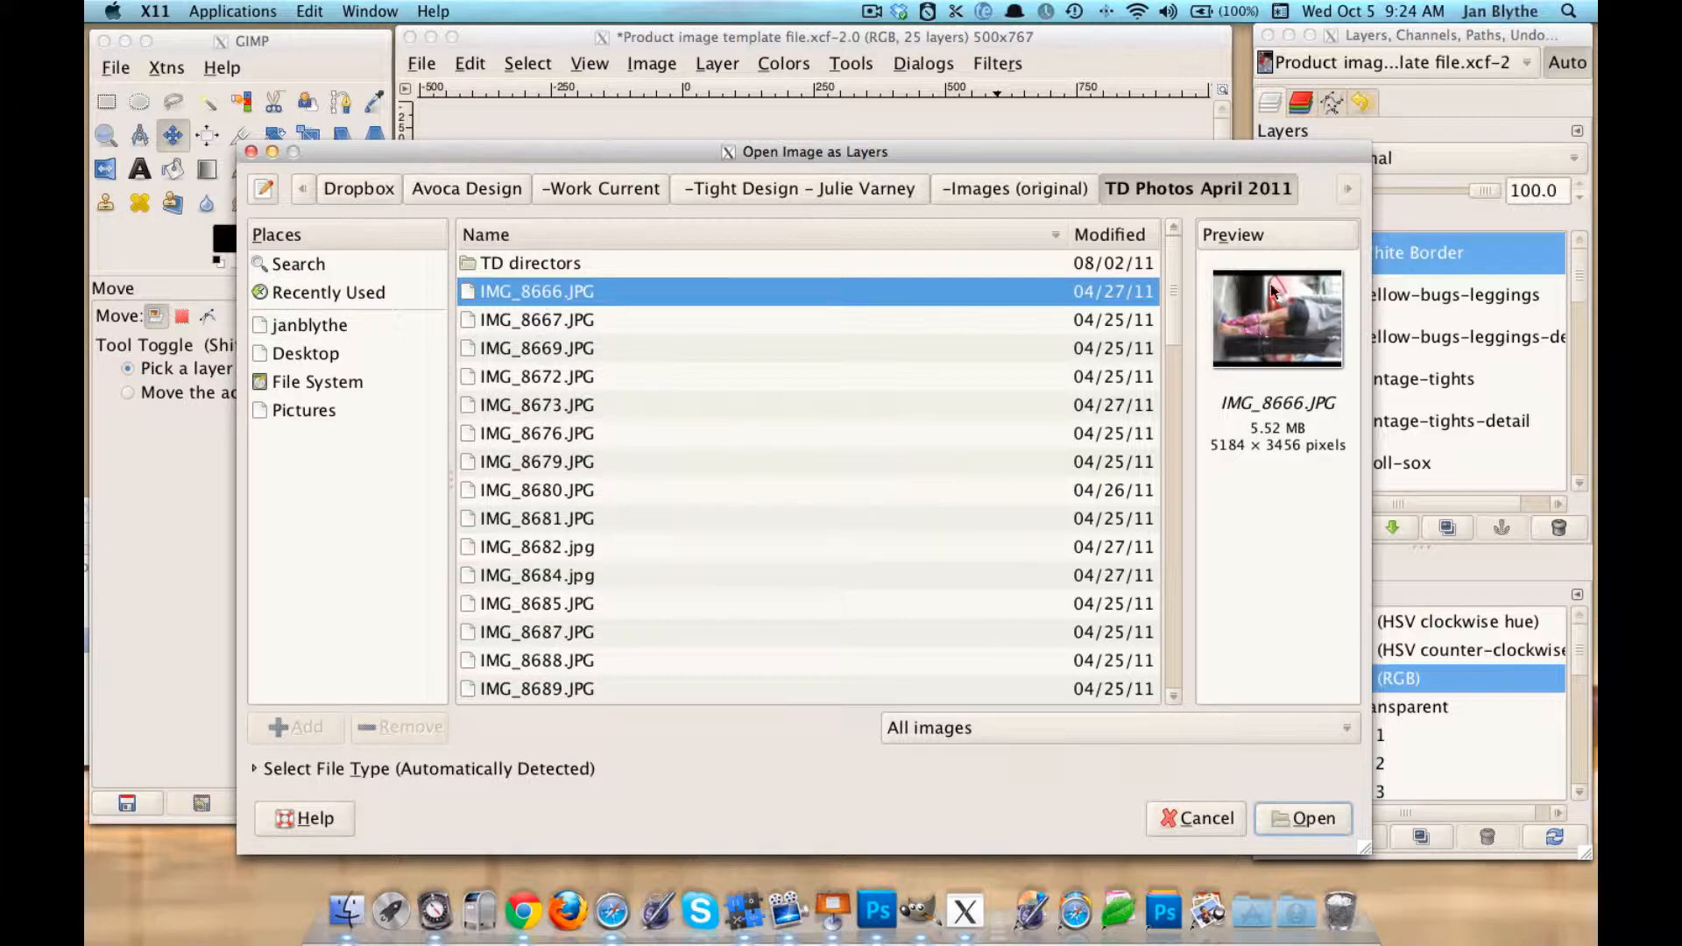
left_click(1312, 818)
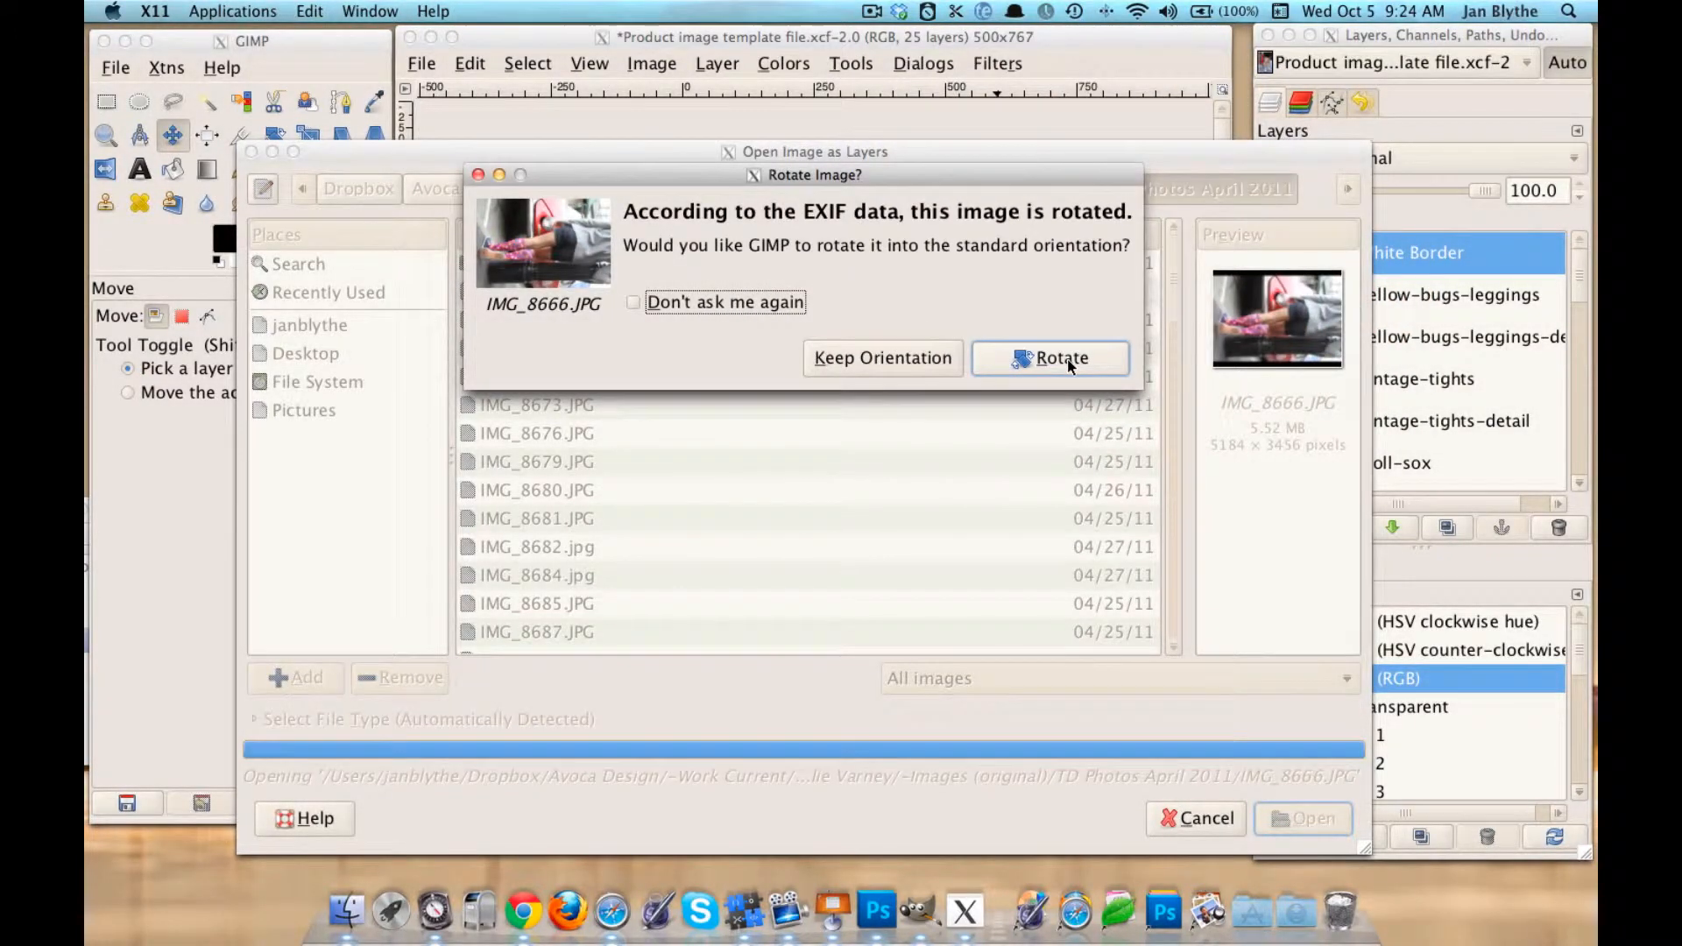
left_click(1067, 359)
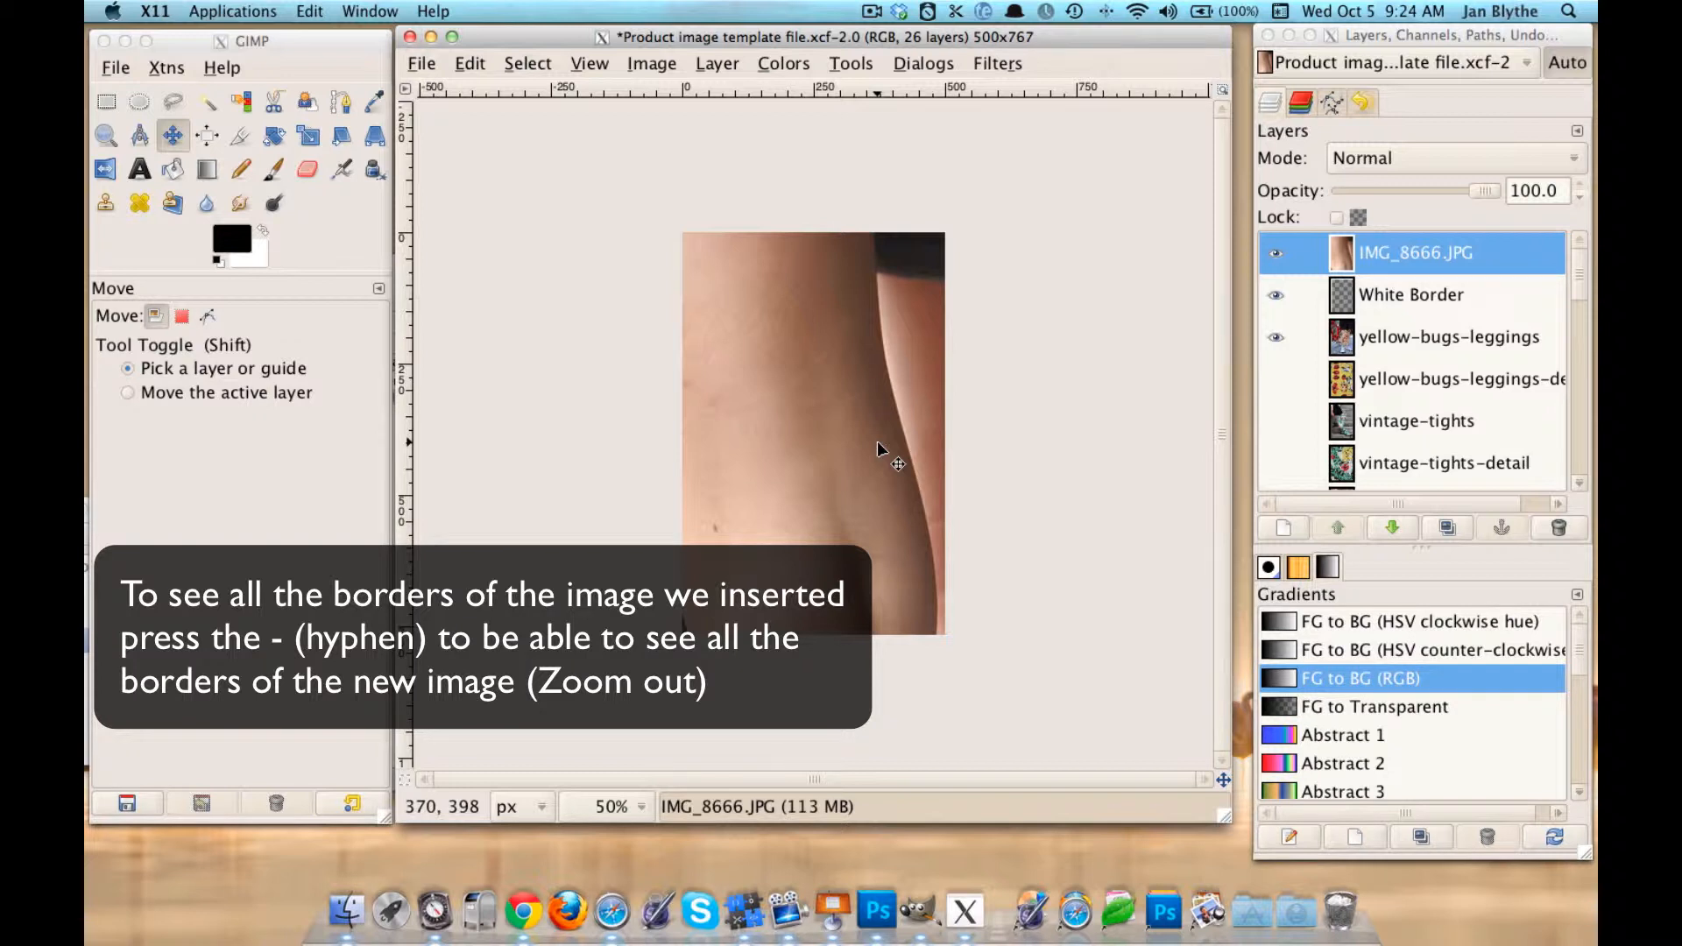
Scale the IMG_8666.JPG layer to 800 × 1200 pixels with width and height linked.
key("minus")
key("minus")
key("minus")
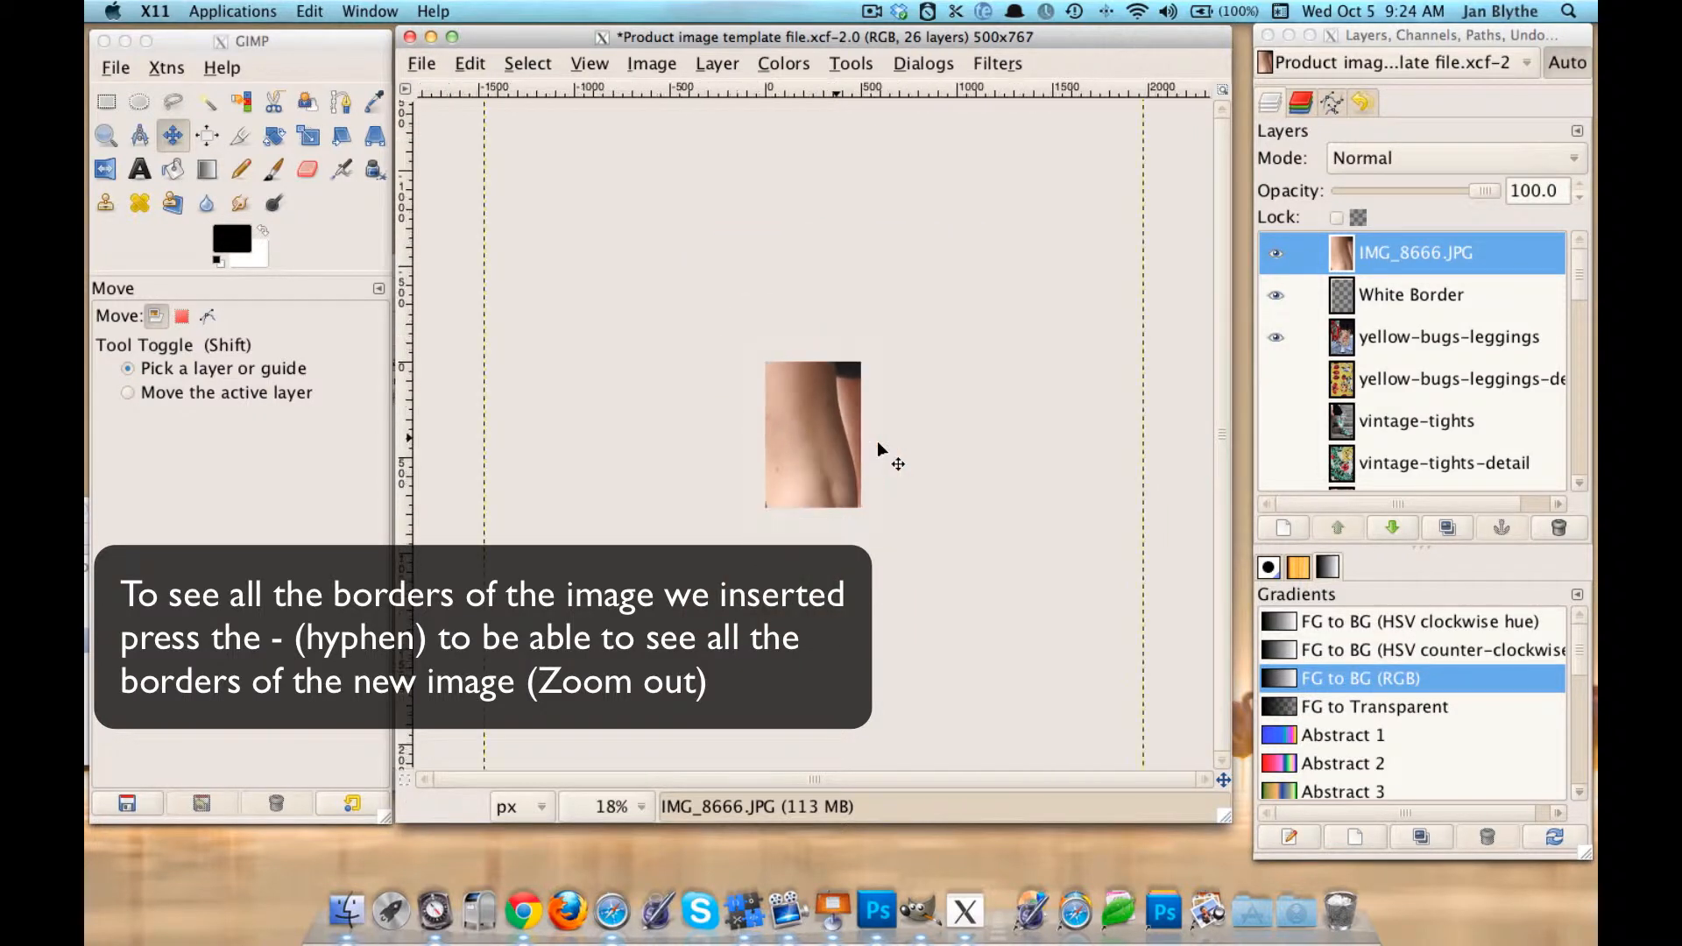
key("minus")
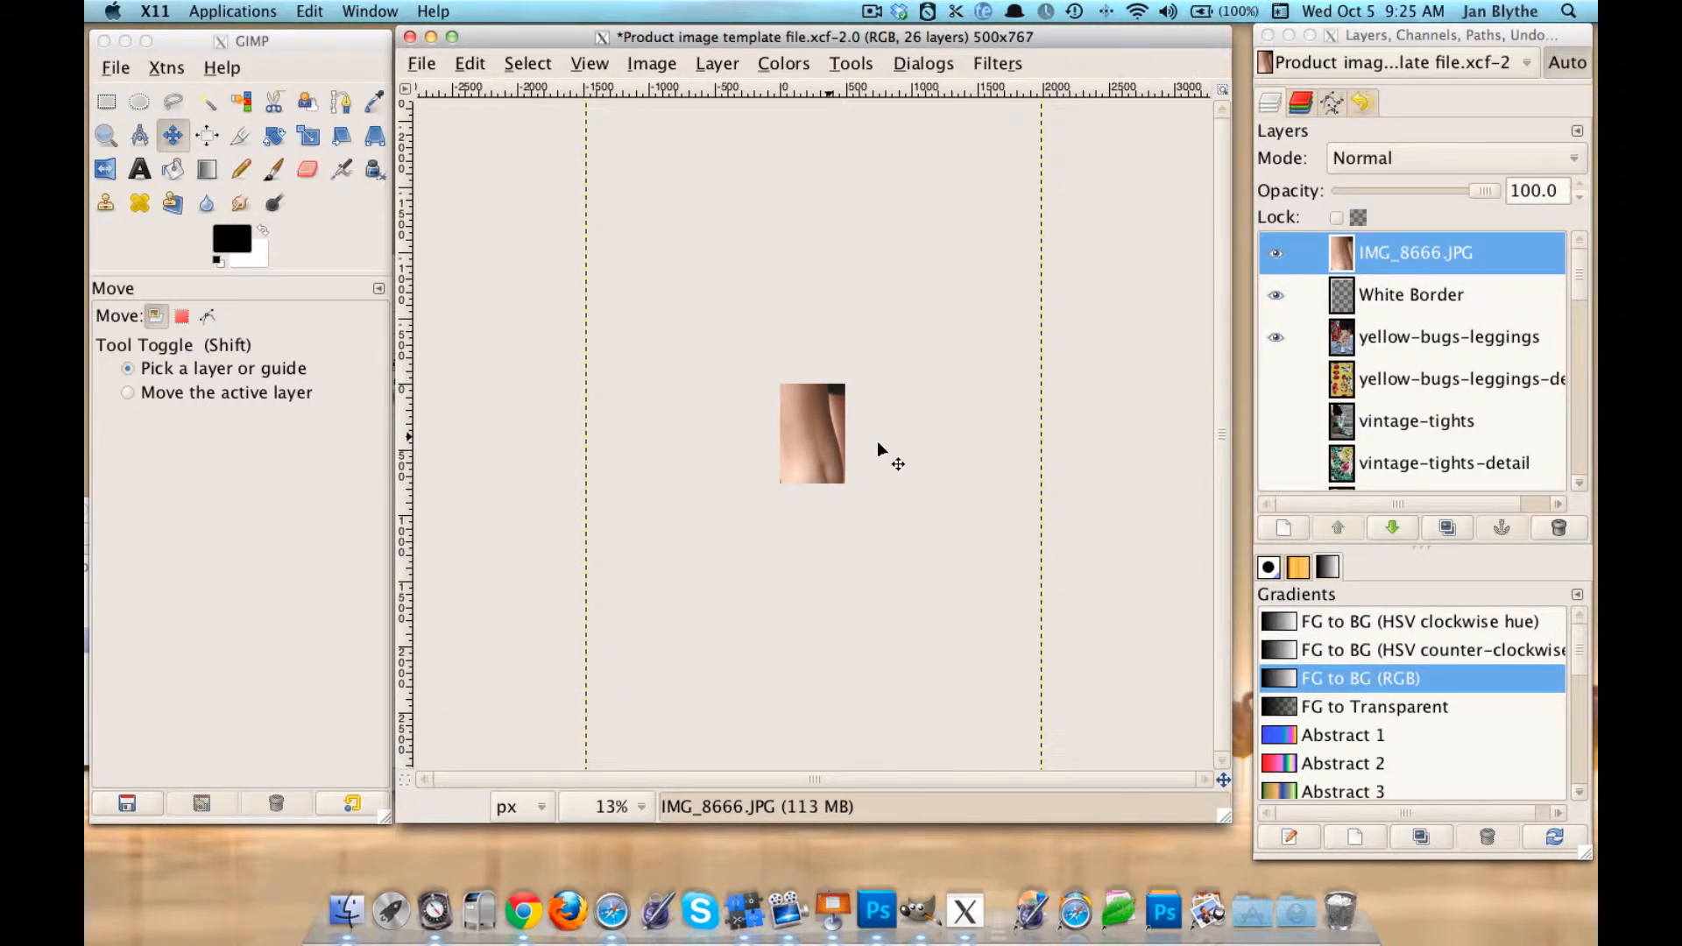
key("minus")
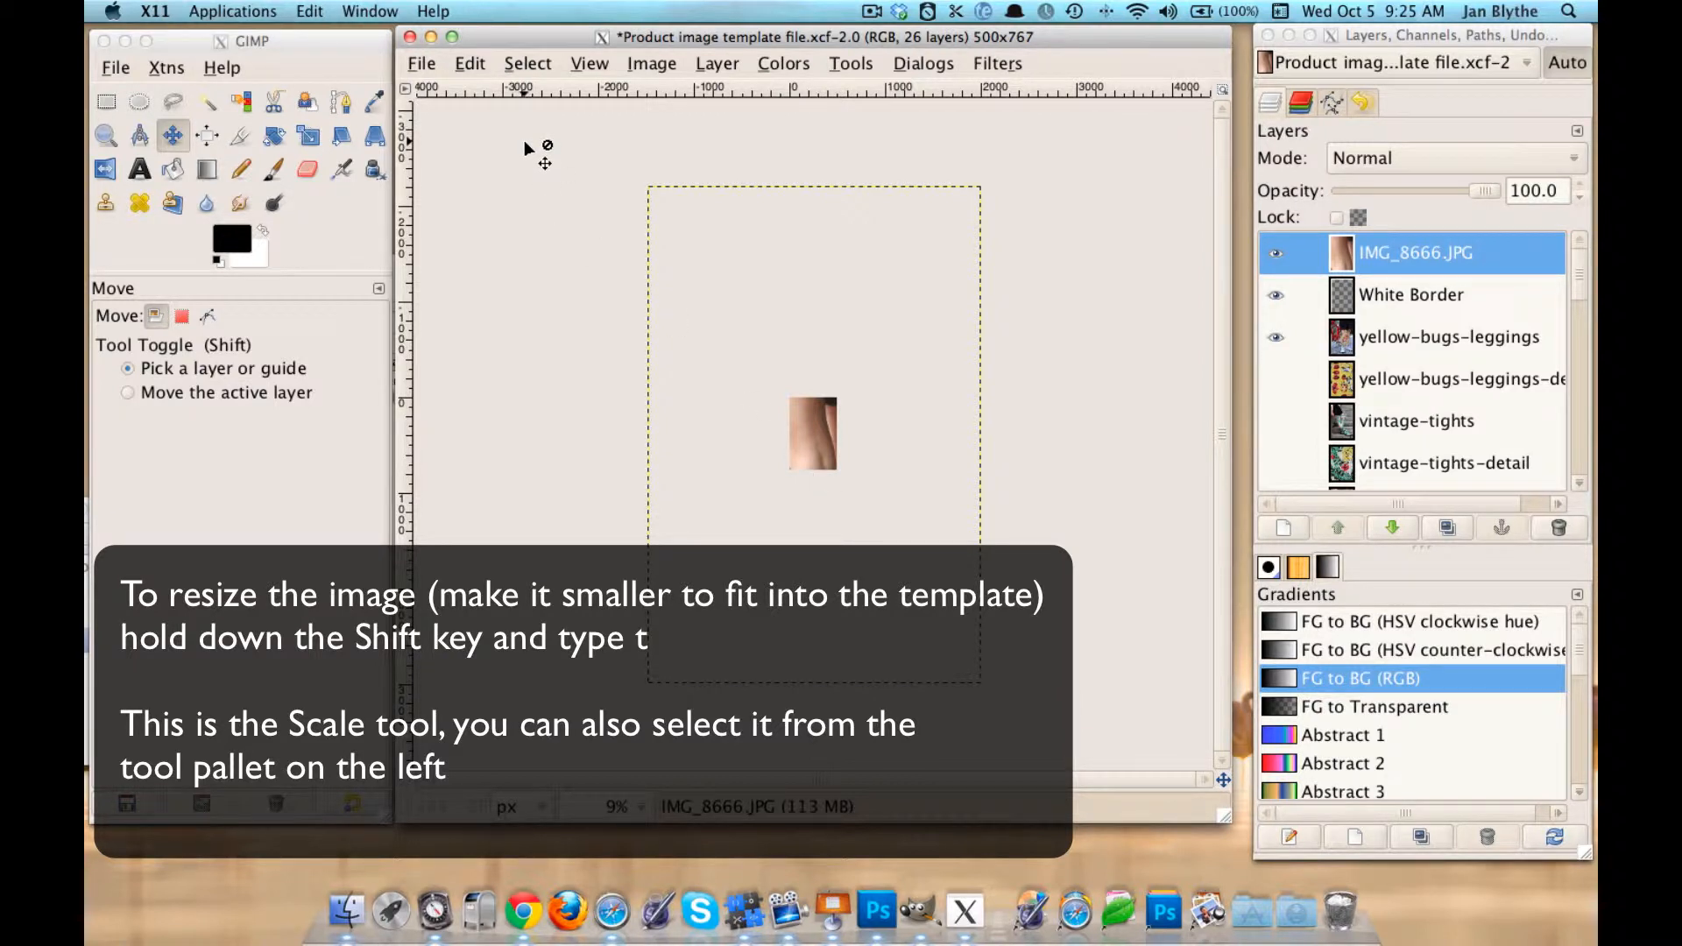
key("shift")
key("shift+t")
left_click(525, 143)
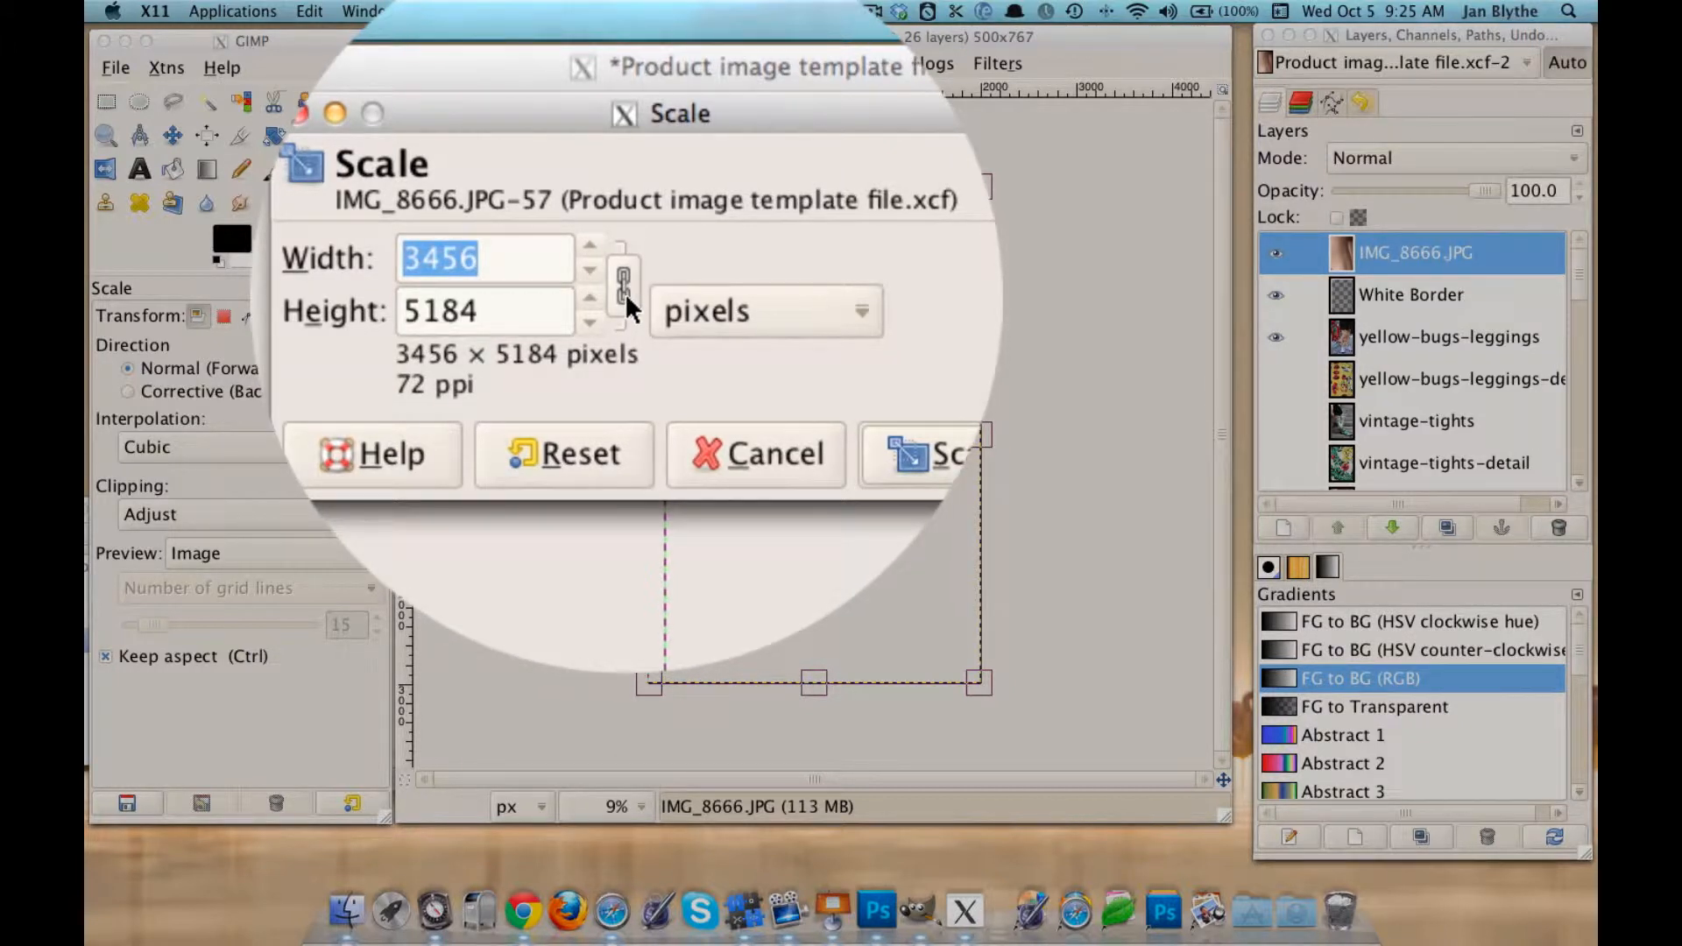
left_click(624, 296)
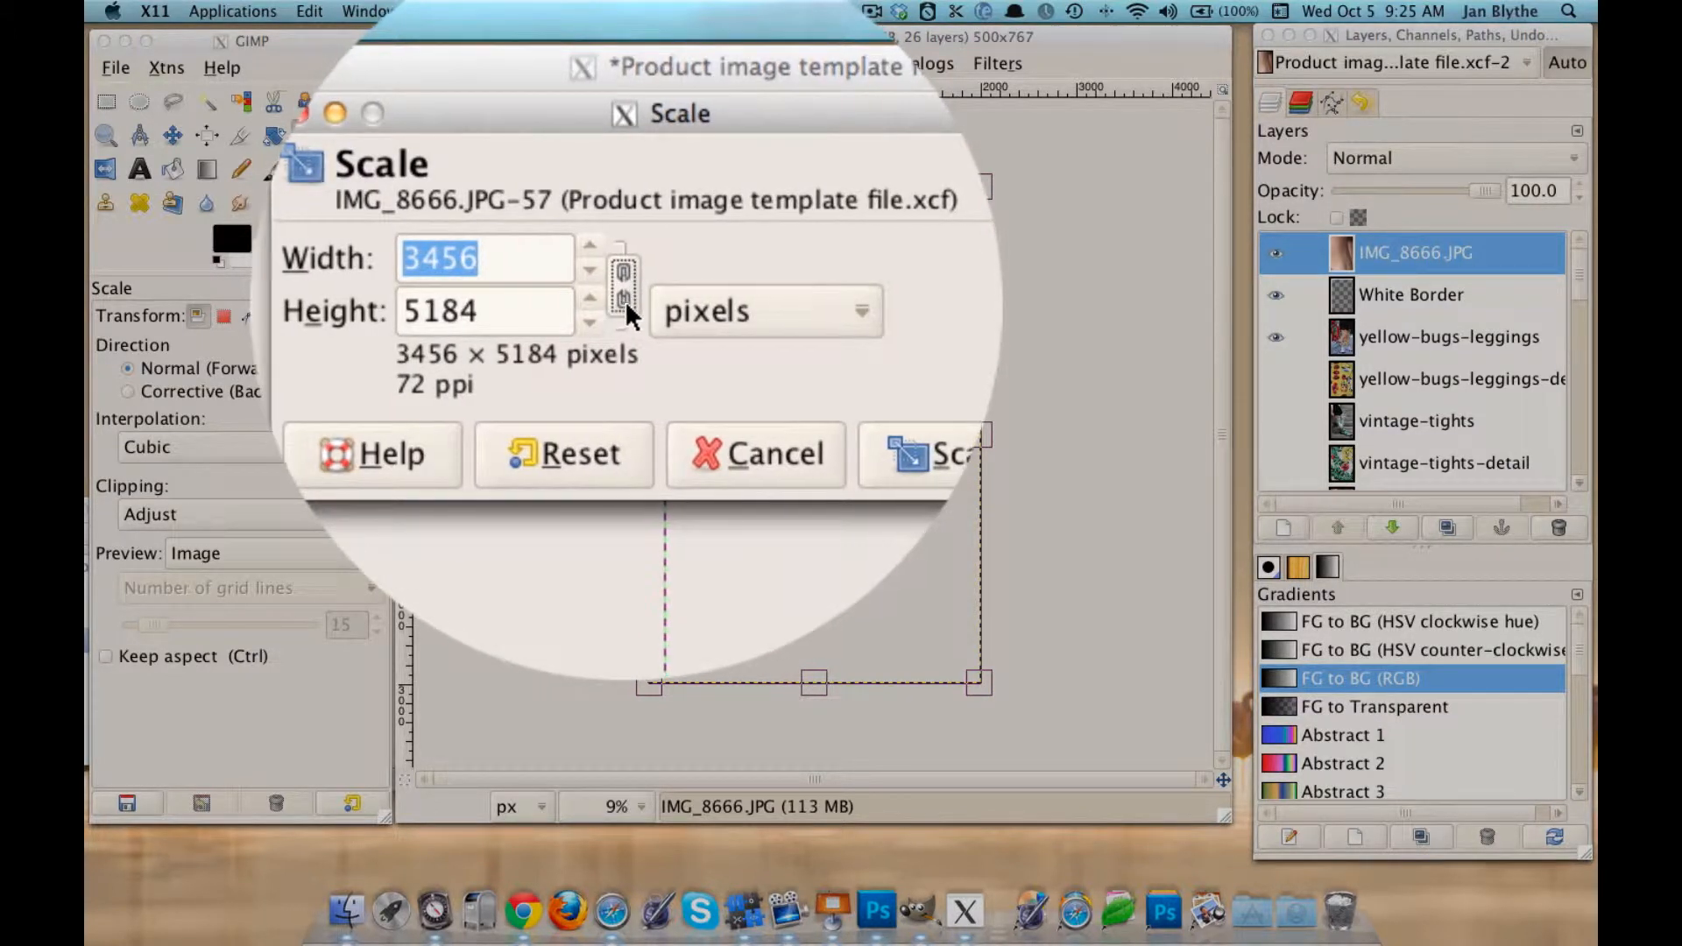
left_click(624, 298)
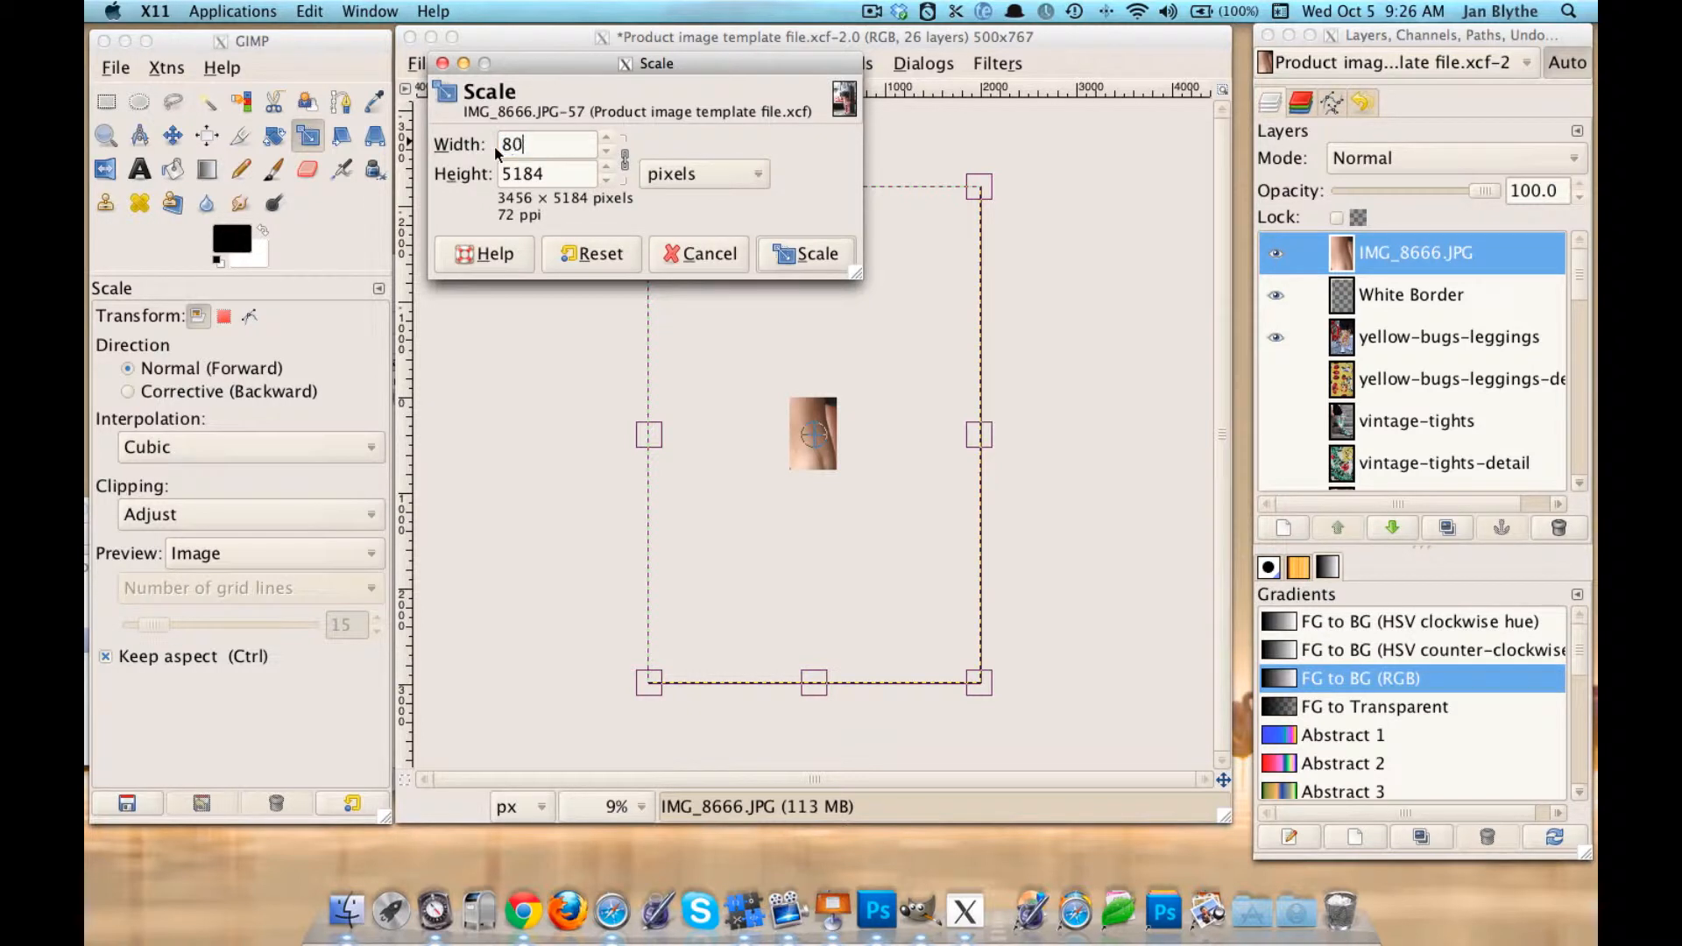
left_click(548, 172)
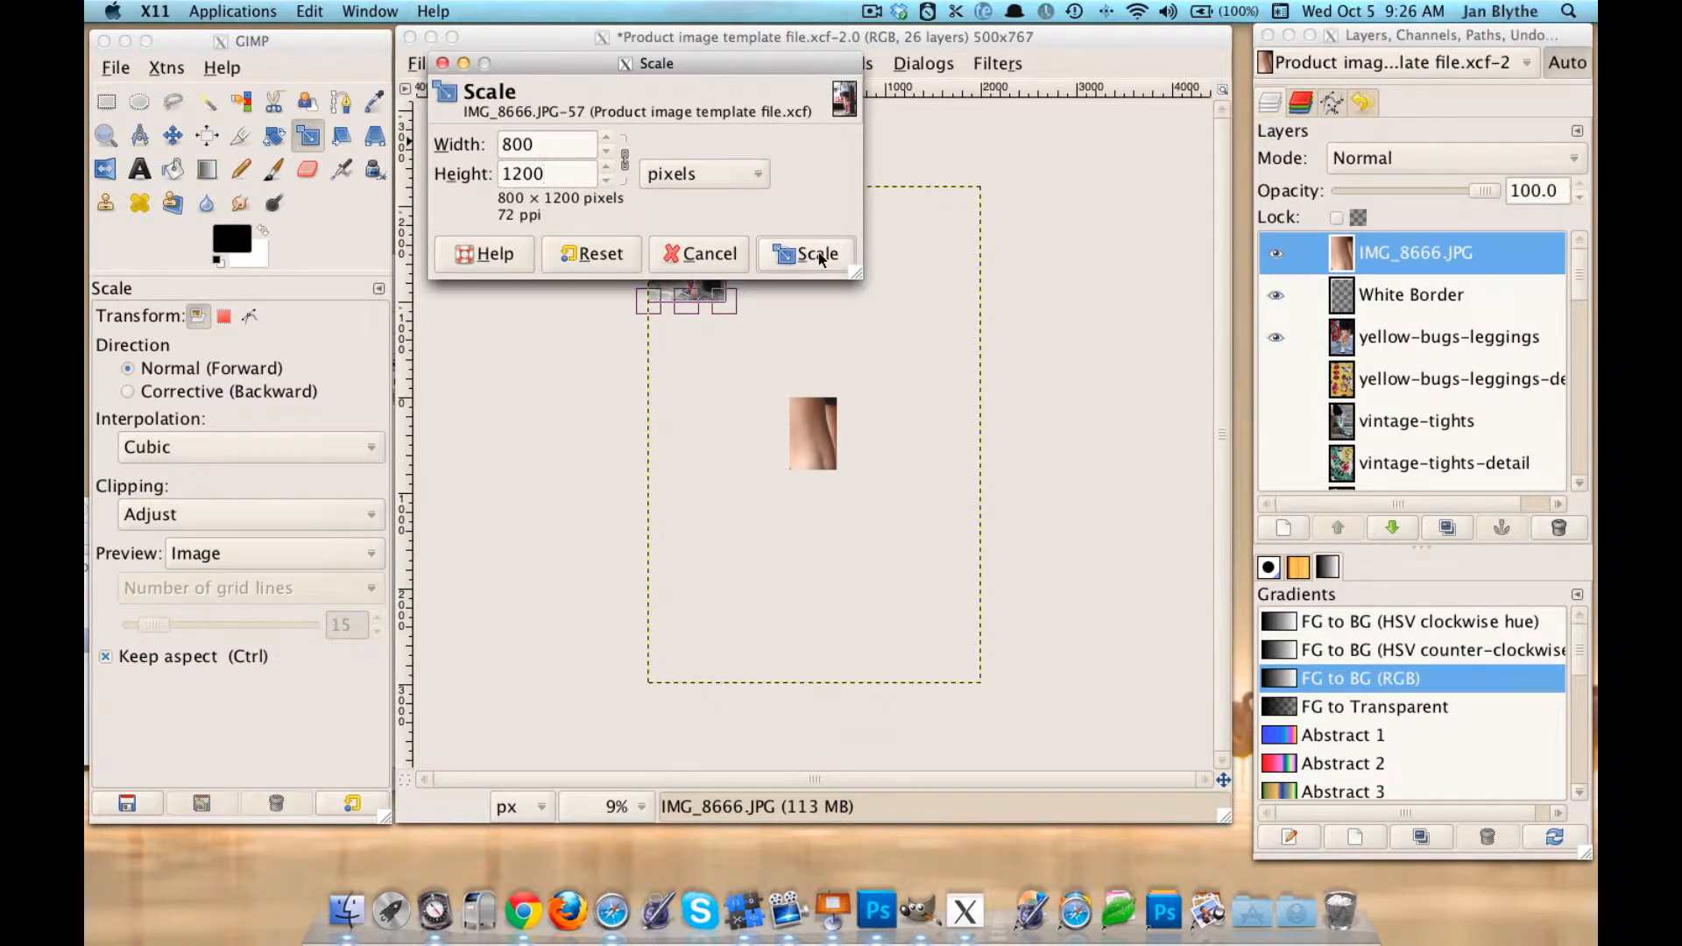
left_click_drag(742, 61, 497, 92)
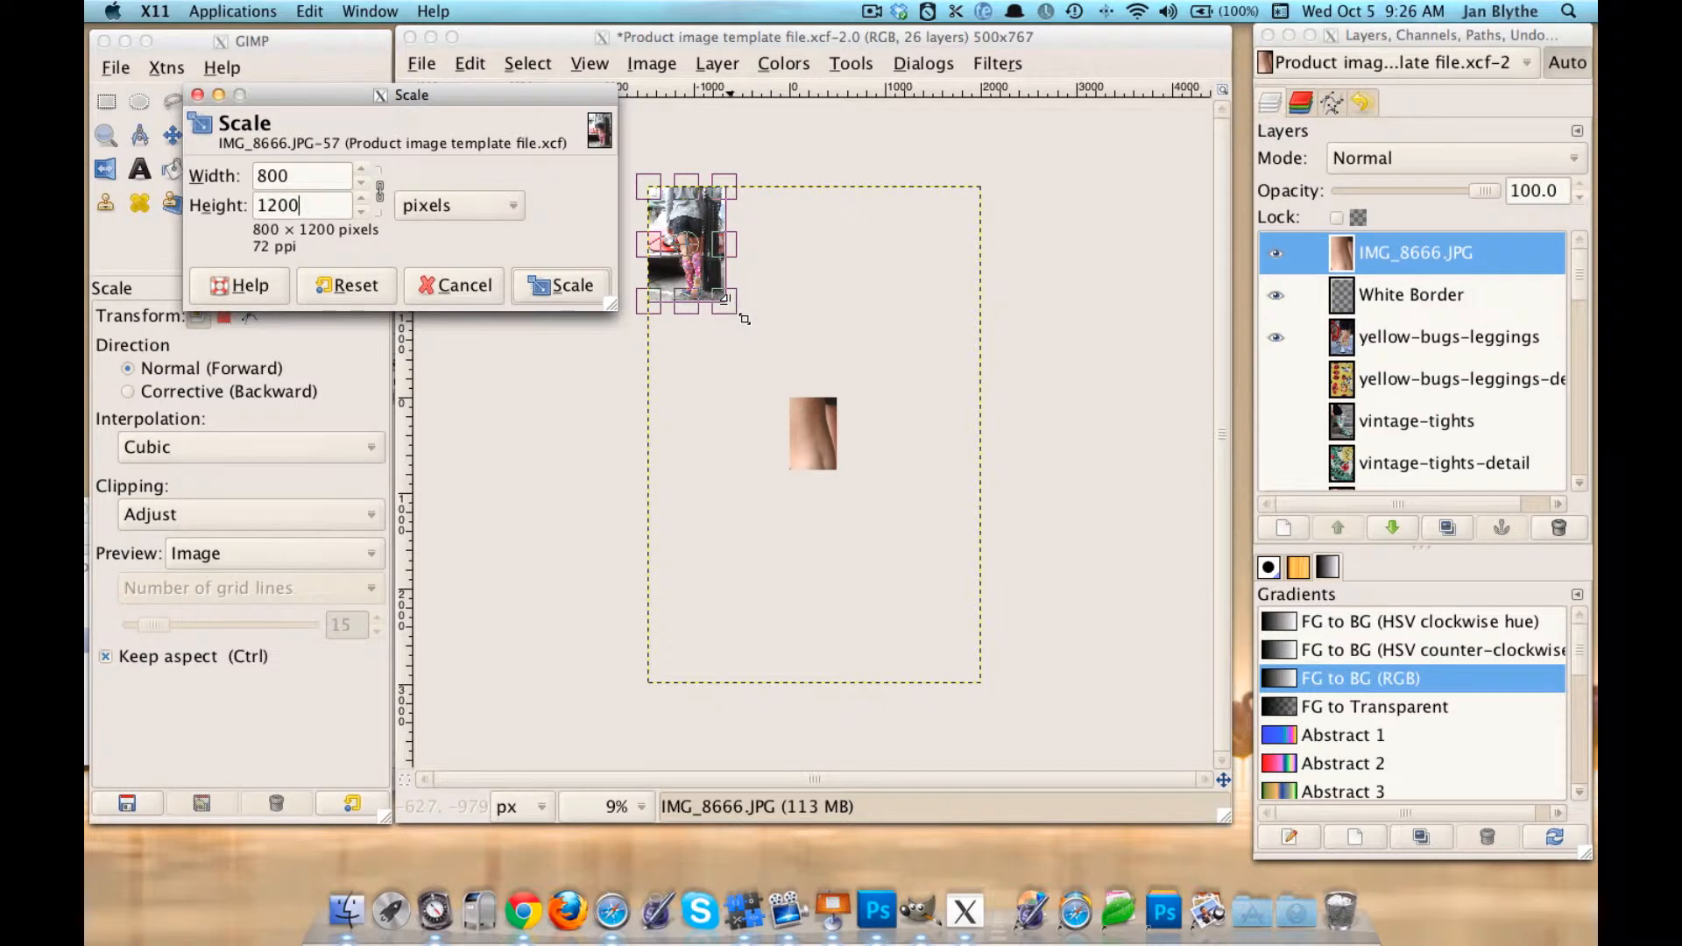
left_click(574, 288)
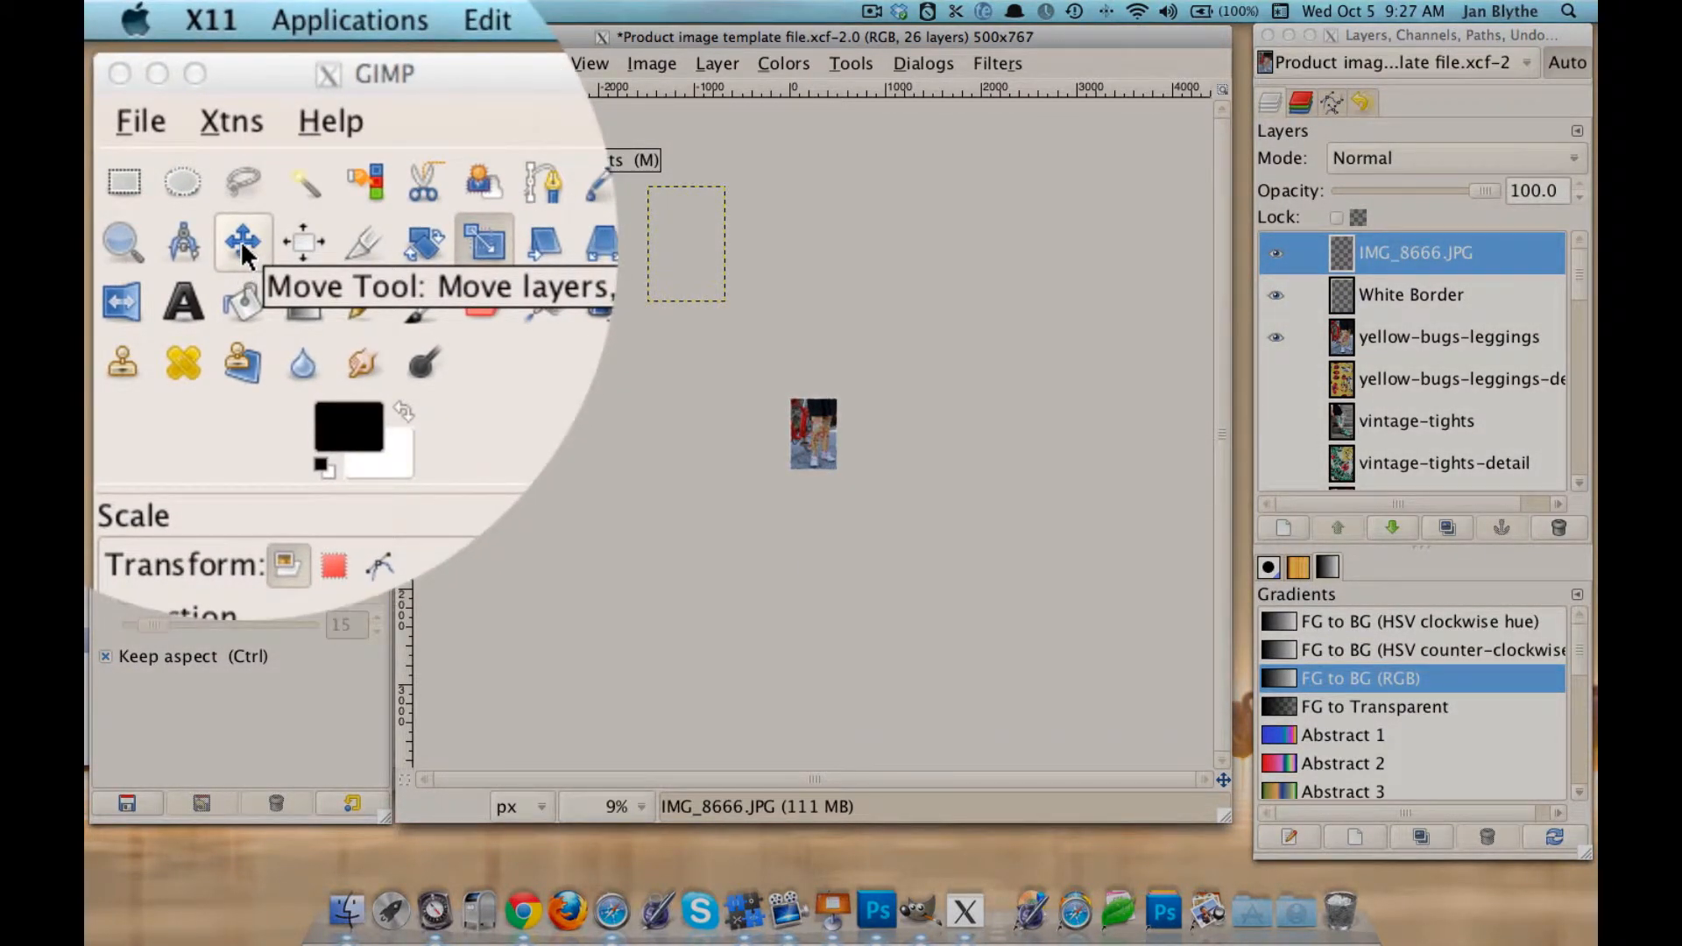
Move the scaled IMG_8666.JPG layer over the template canvas so that it covers the whole product image area.
left_click(242, 242)
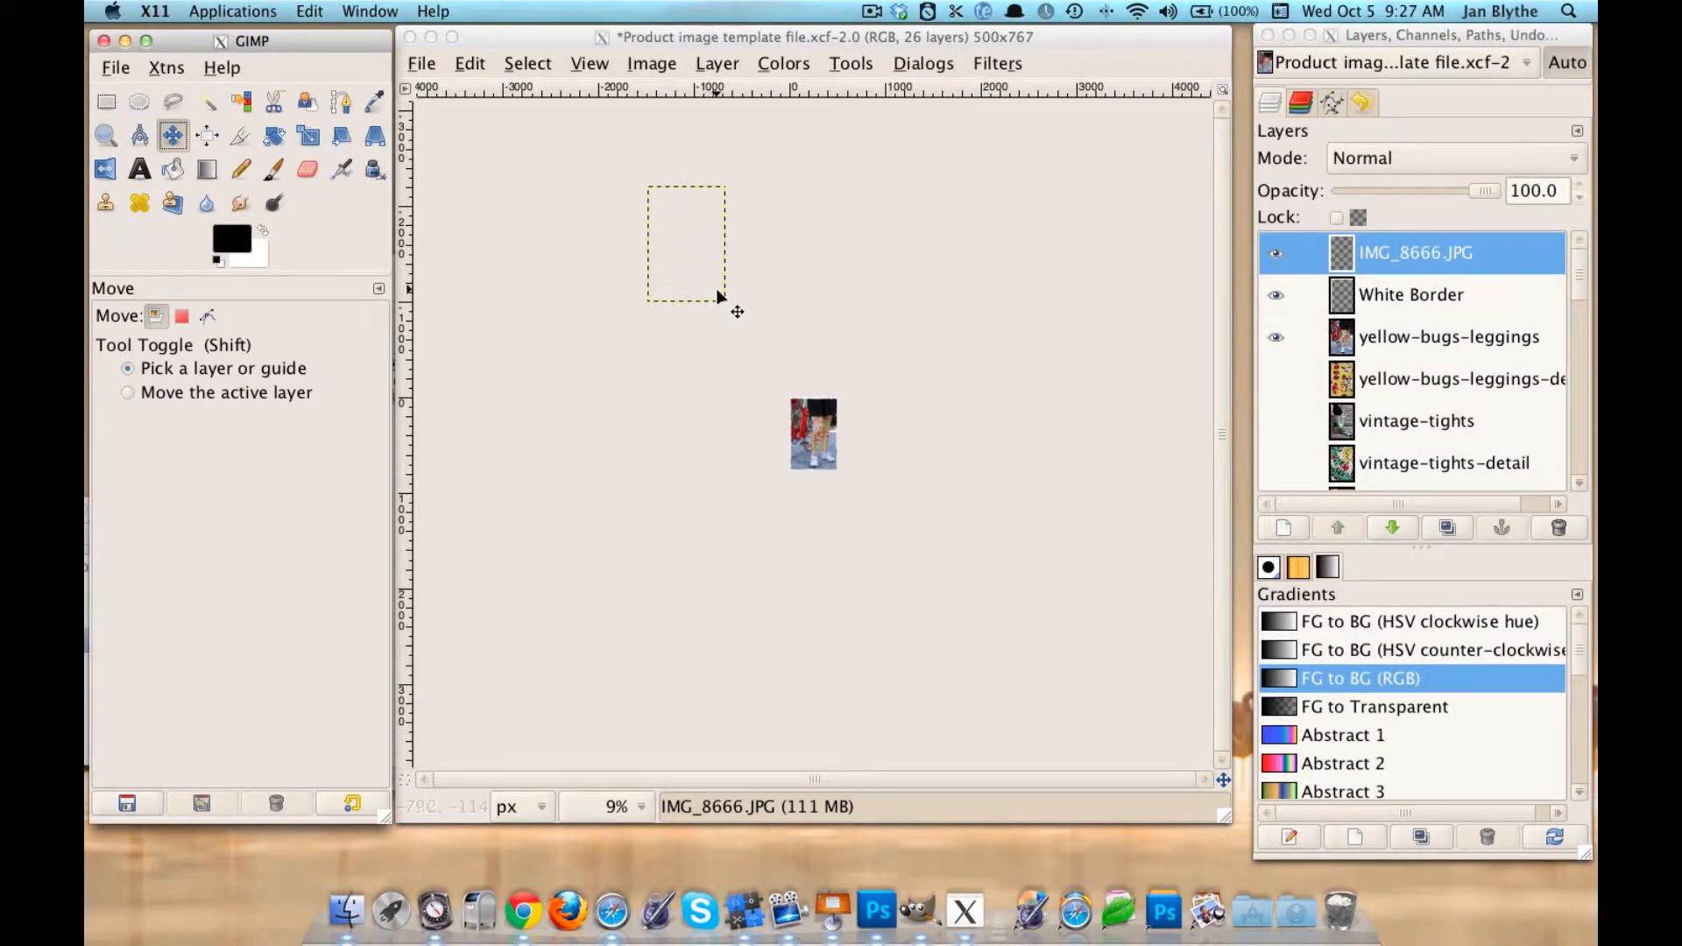
left_click(717, 296)
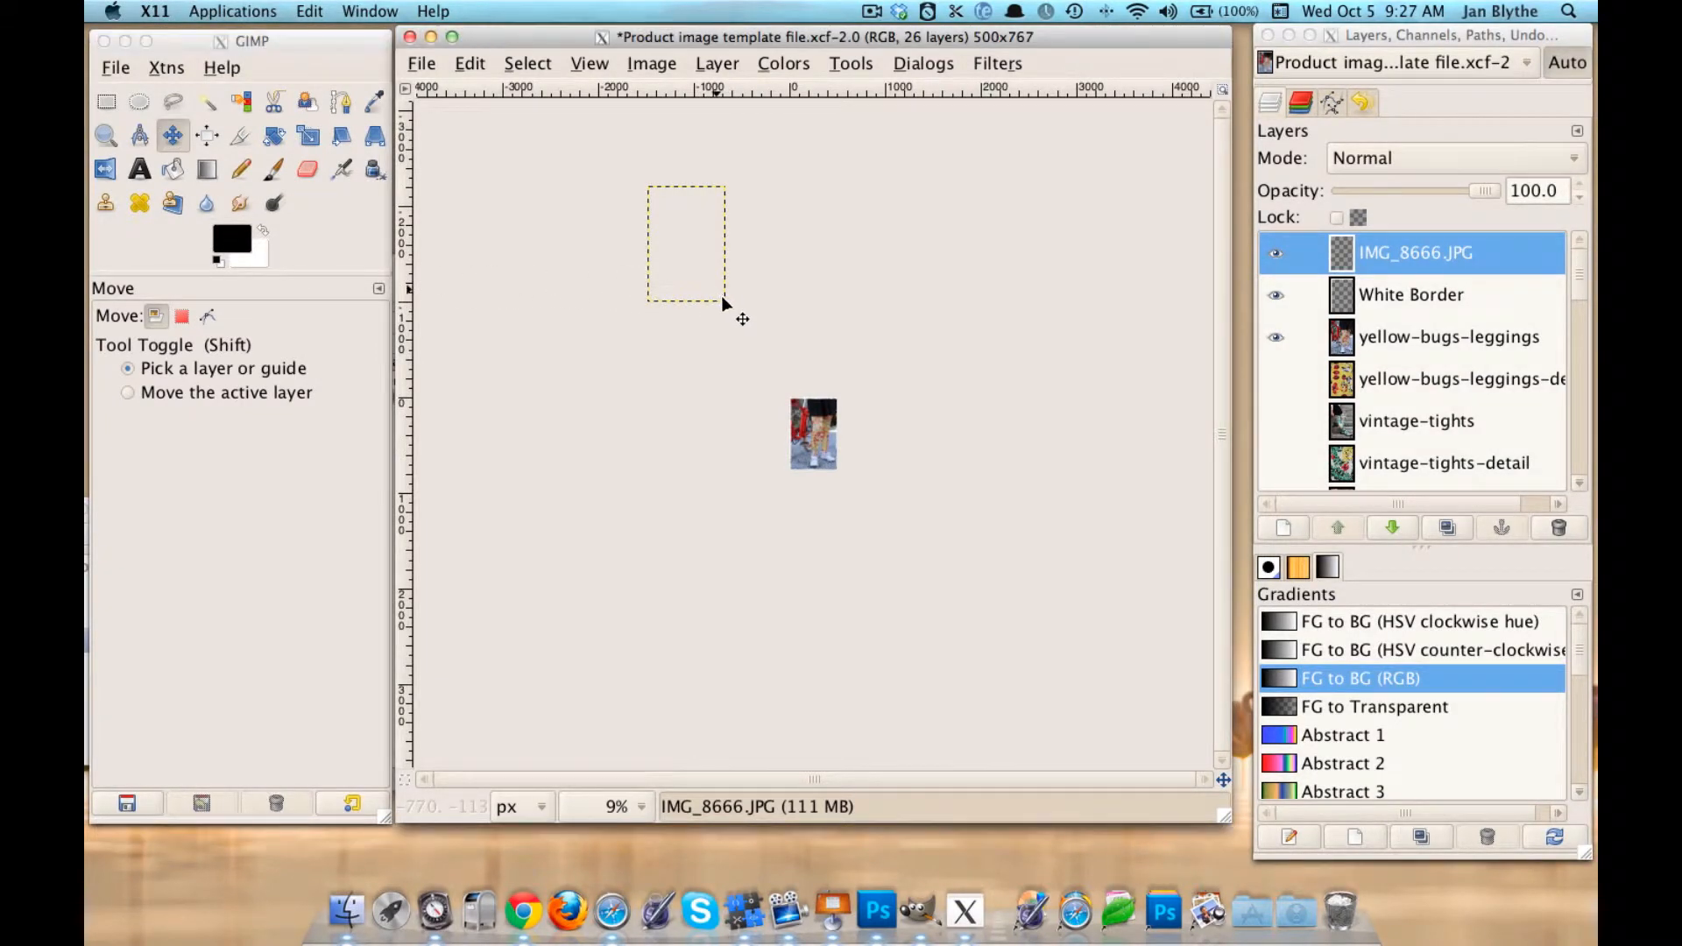
left_click_drag(723, 298, 730, 310)
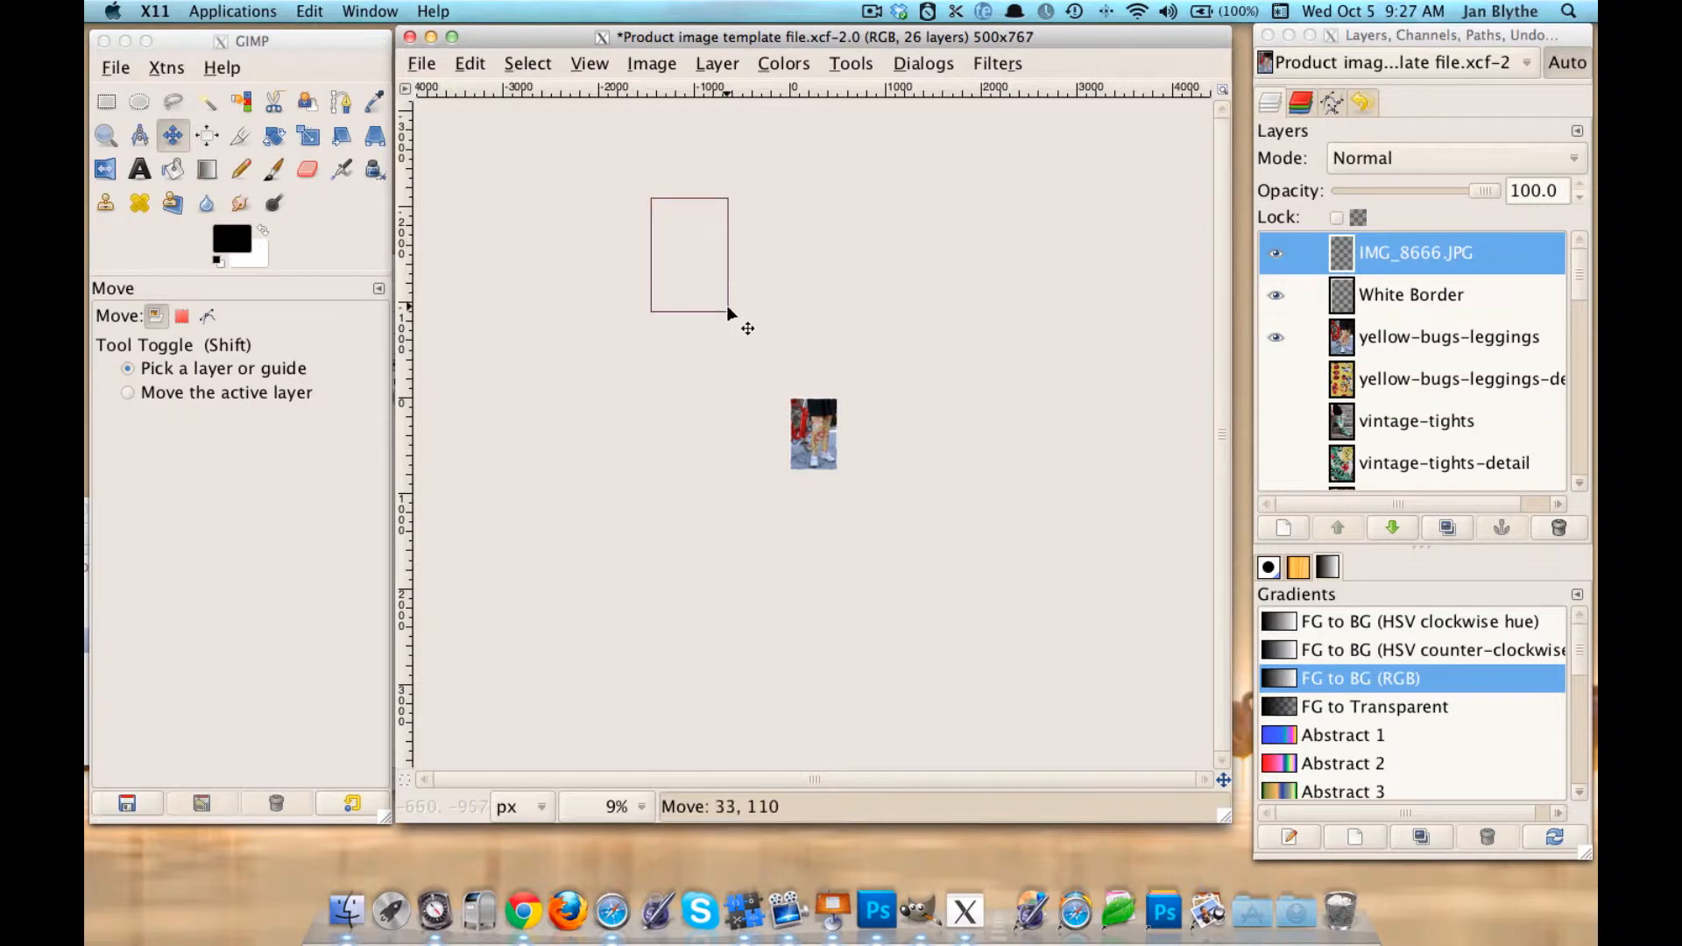
left_click_drag(564, 67, 852, 467)
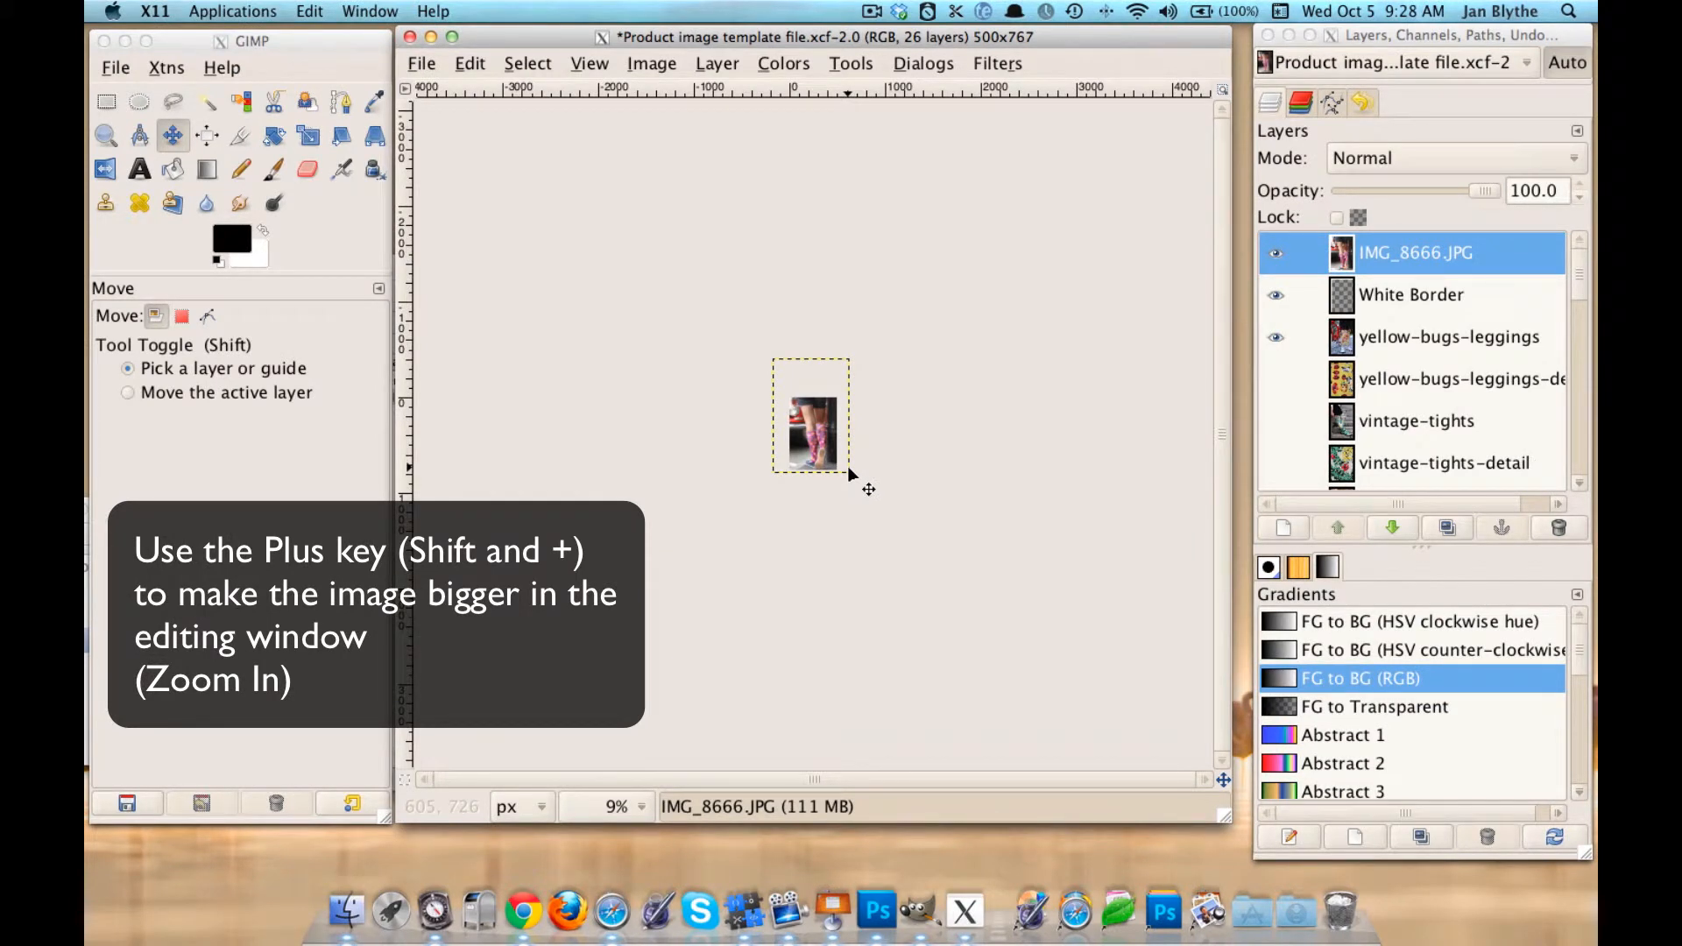
Nudge the photo slightly upward so the legs and shoes sit higher in the template frame.
key("shift")
key("plus")
key("plus")
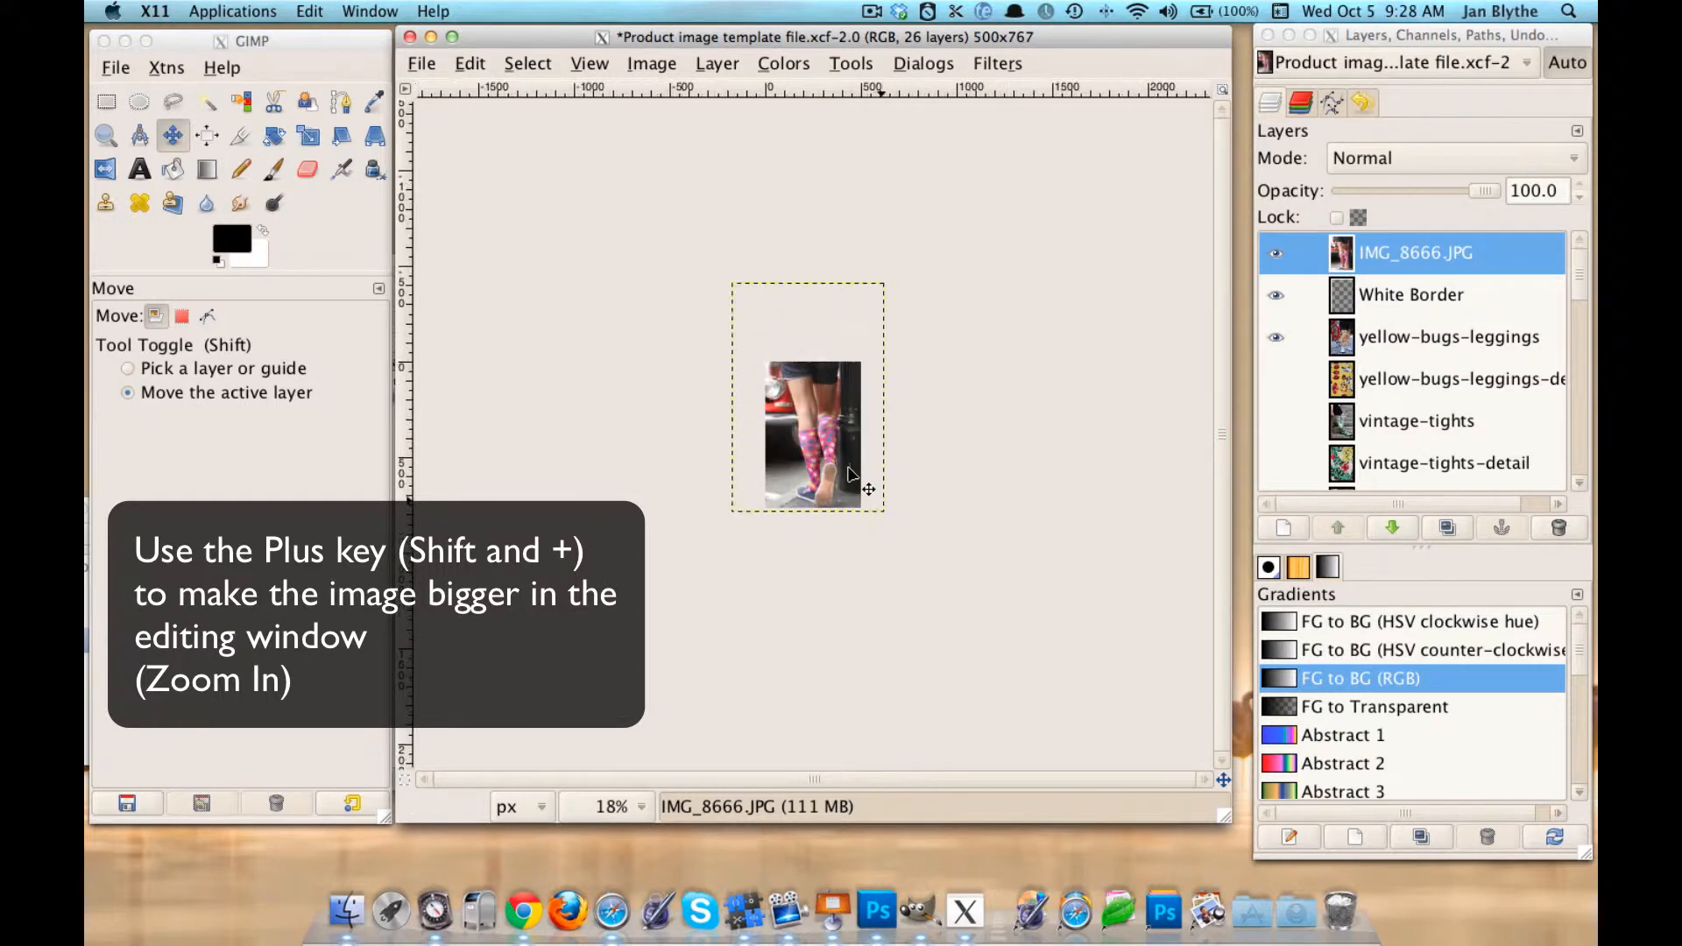
key("plus")
key("plus")
key("plus")
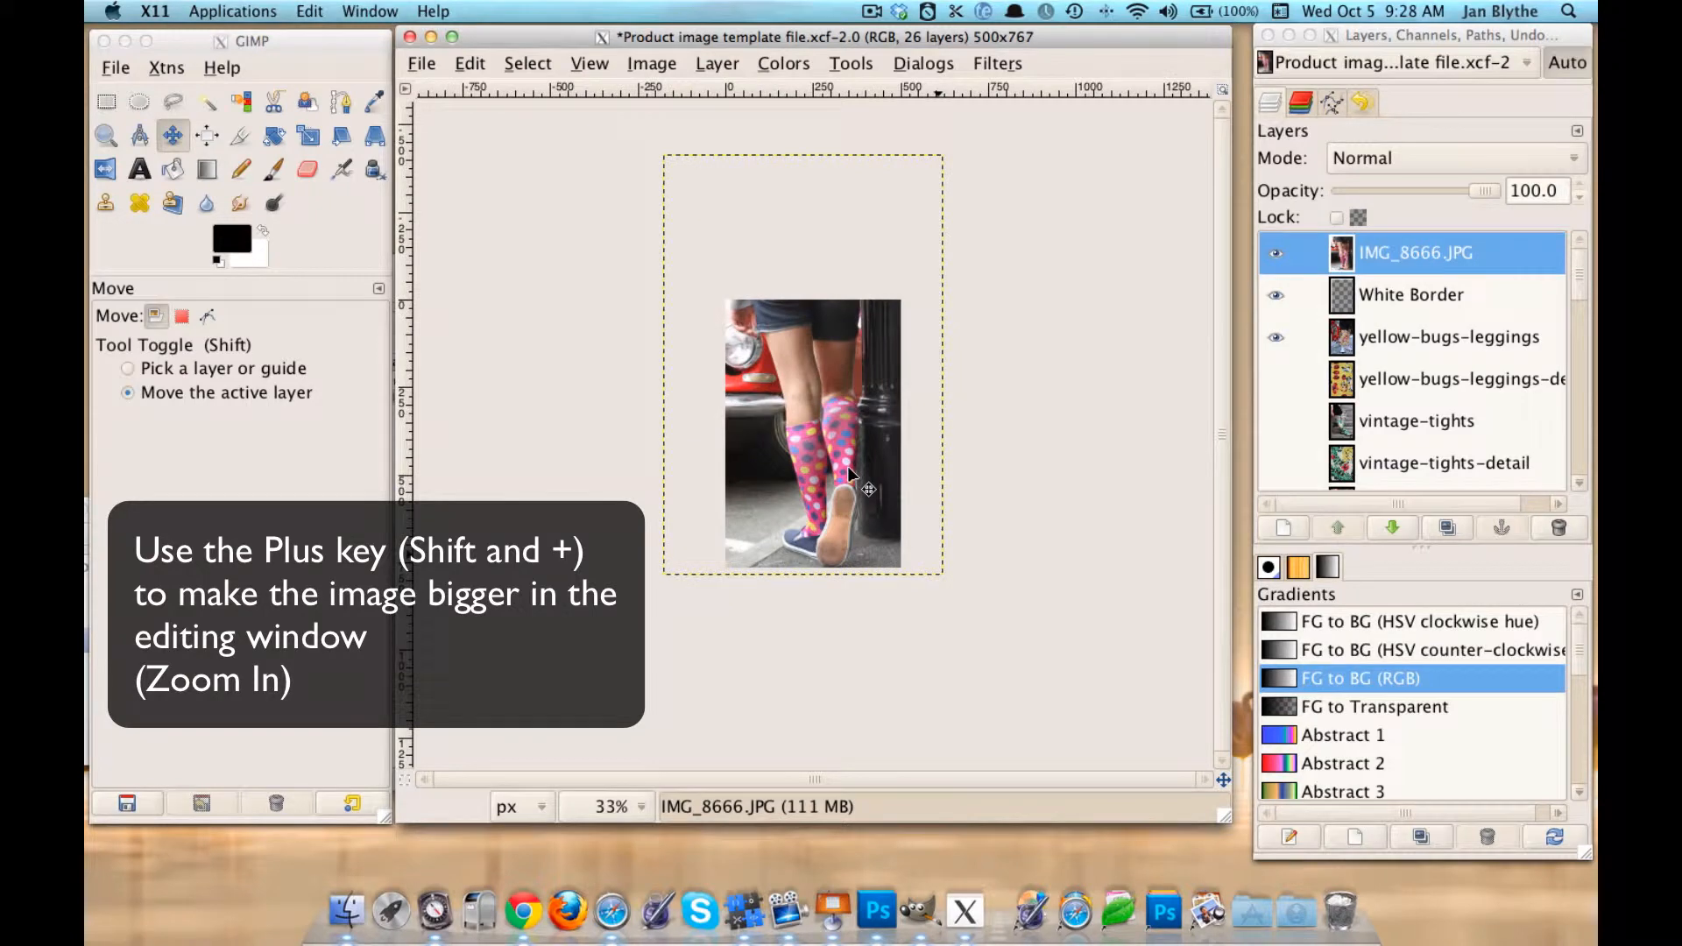
key("plus")
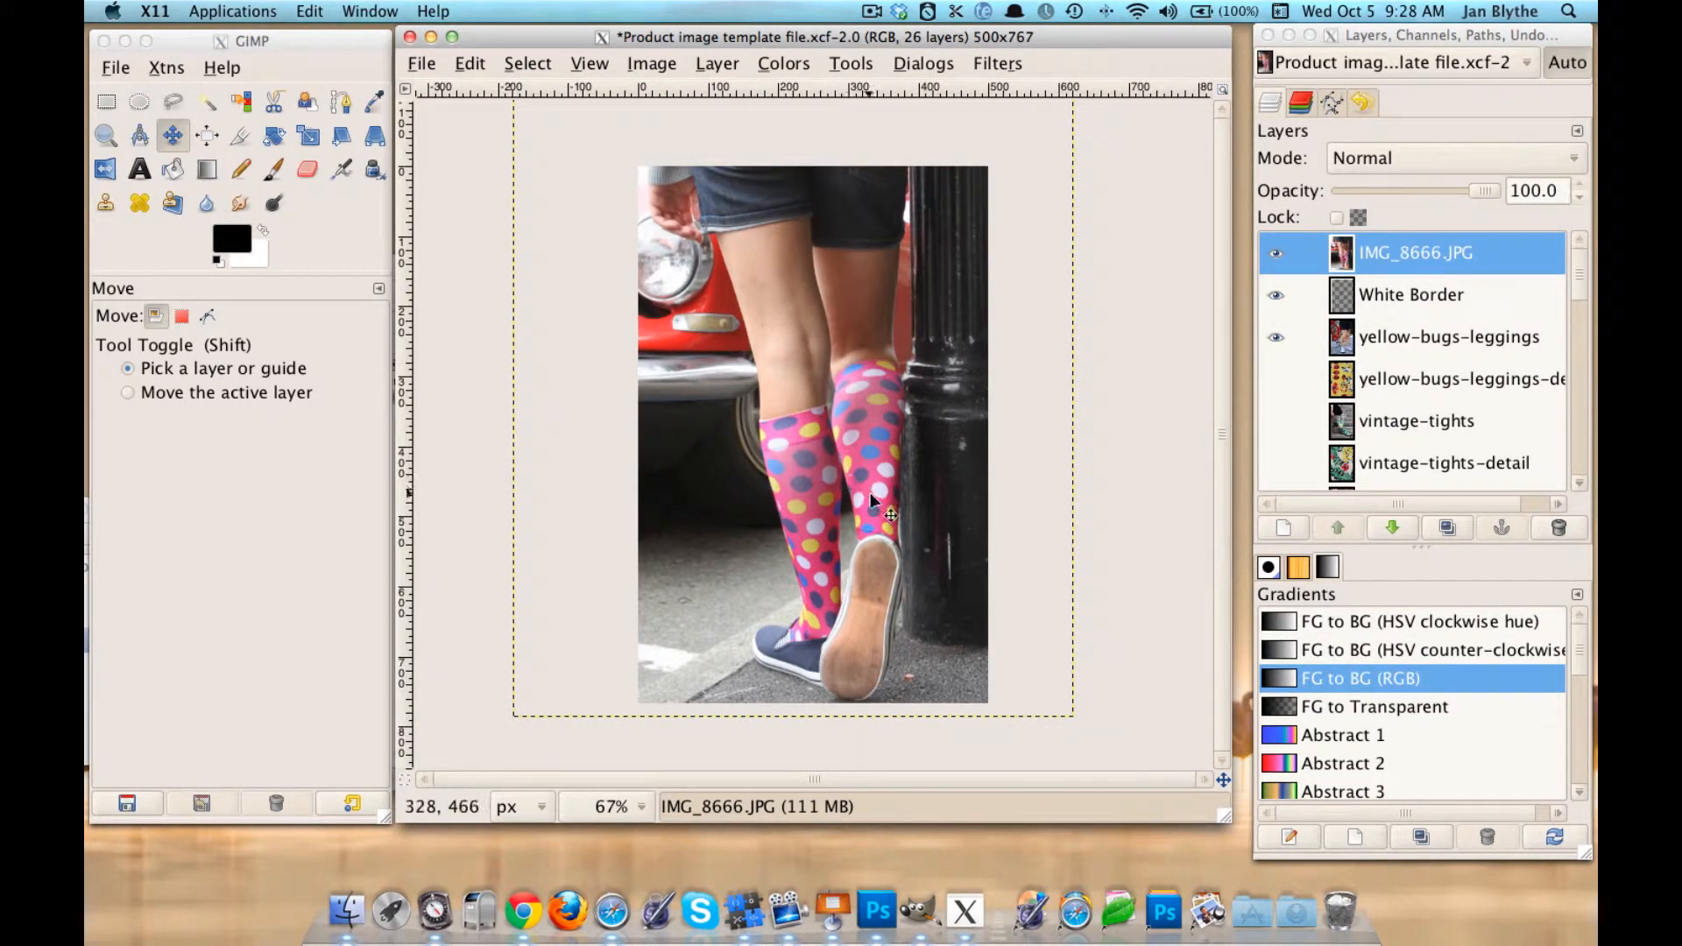
left_click_drag(869, 487, 870, 477)
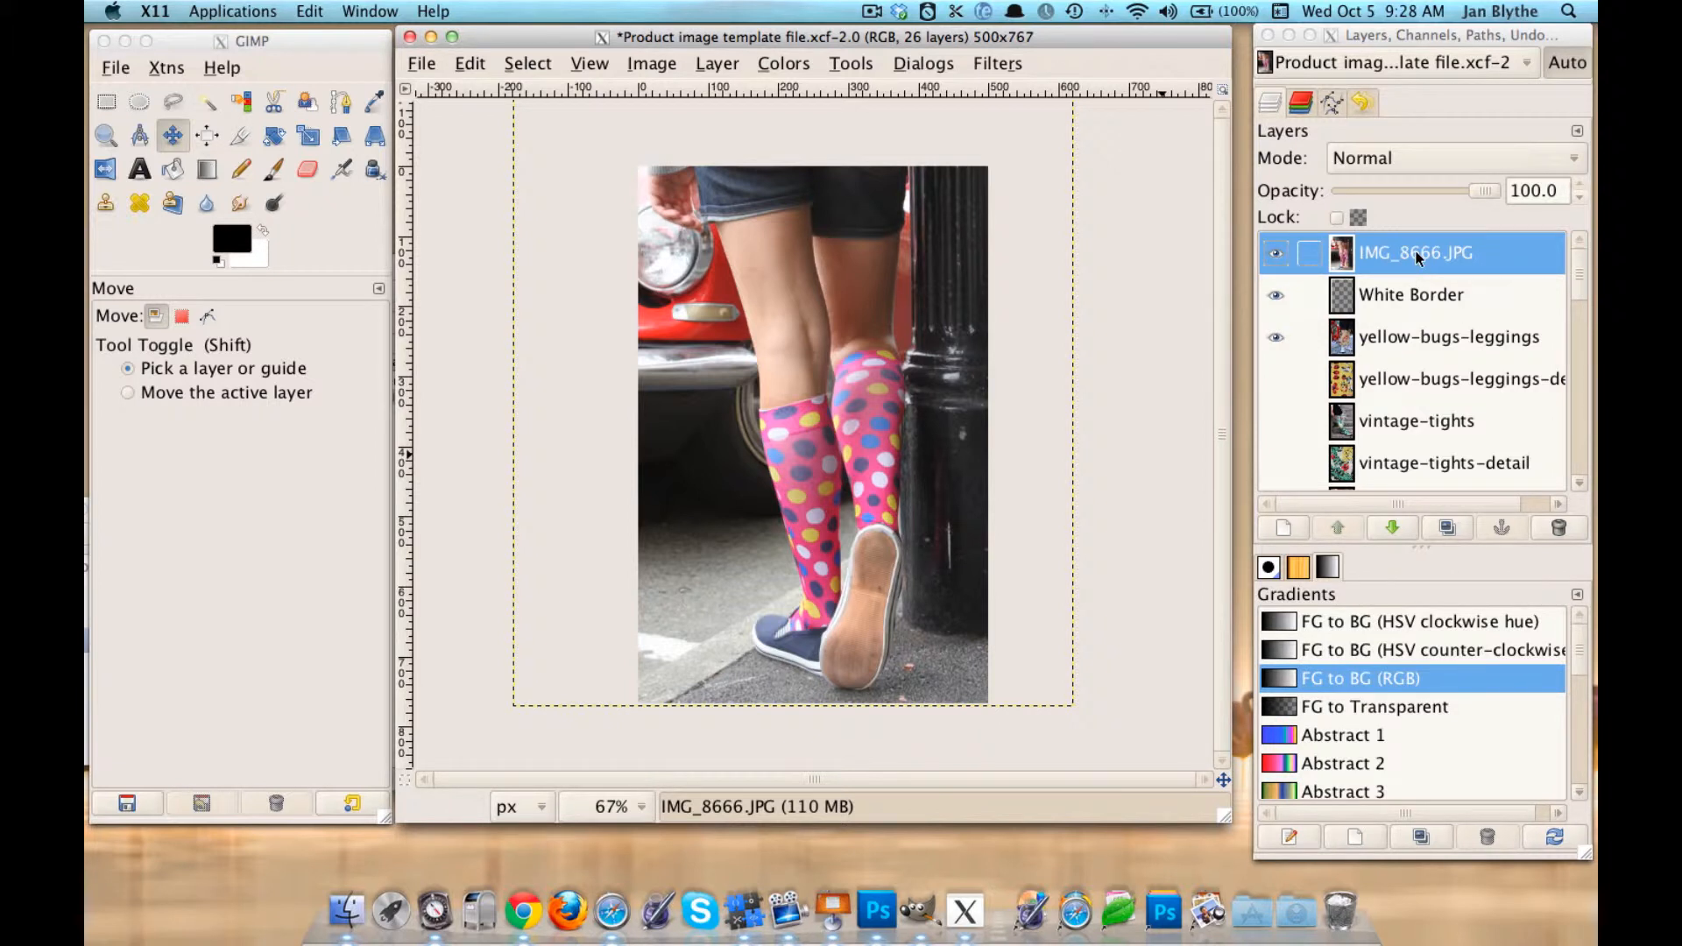
Place the IMG_8666.JPG layer directly beneath White Border and shift the photo slightly to the right within the frame.
left_click(1535, 255)
left_click_drag(1532, 249, 1502, 317)
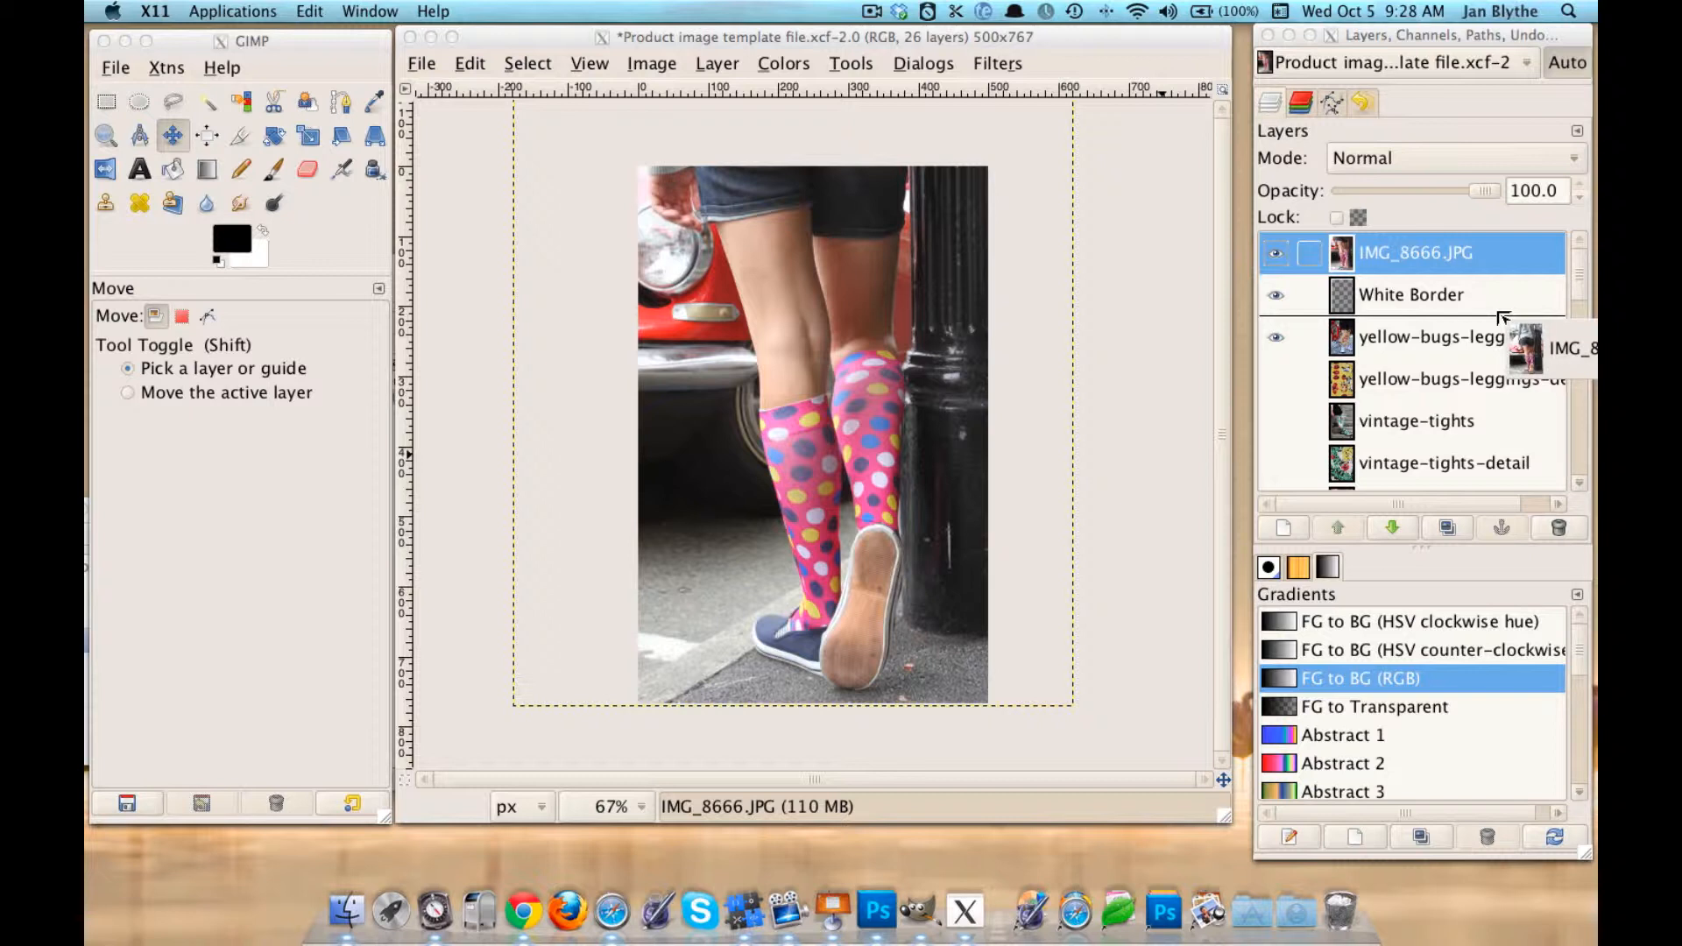
left_click_drag(1503, 317, 1500, 317)
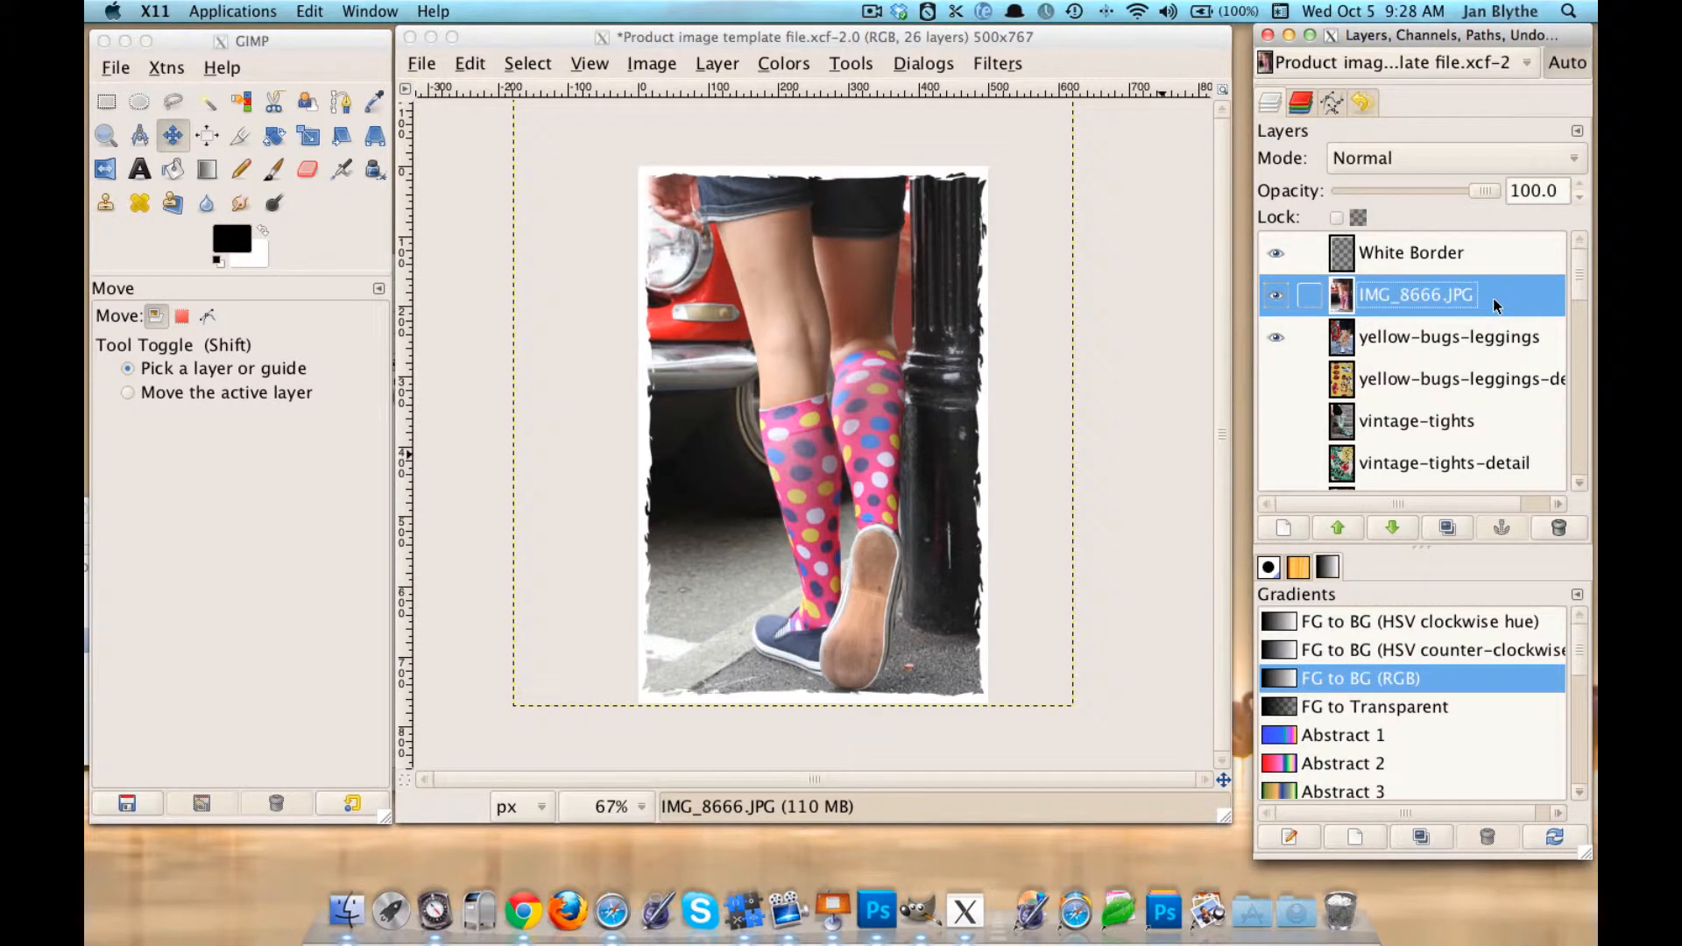
left_click(886, 477)
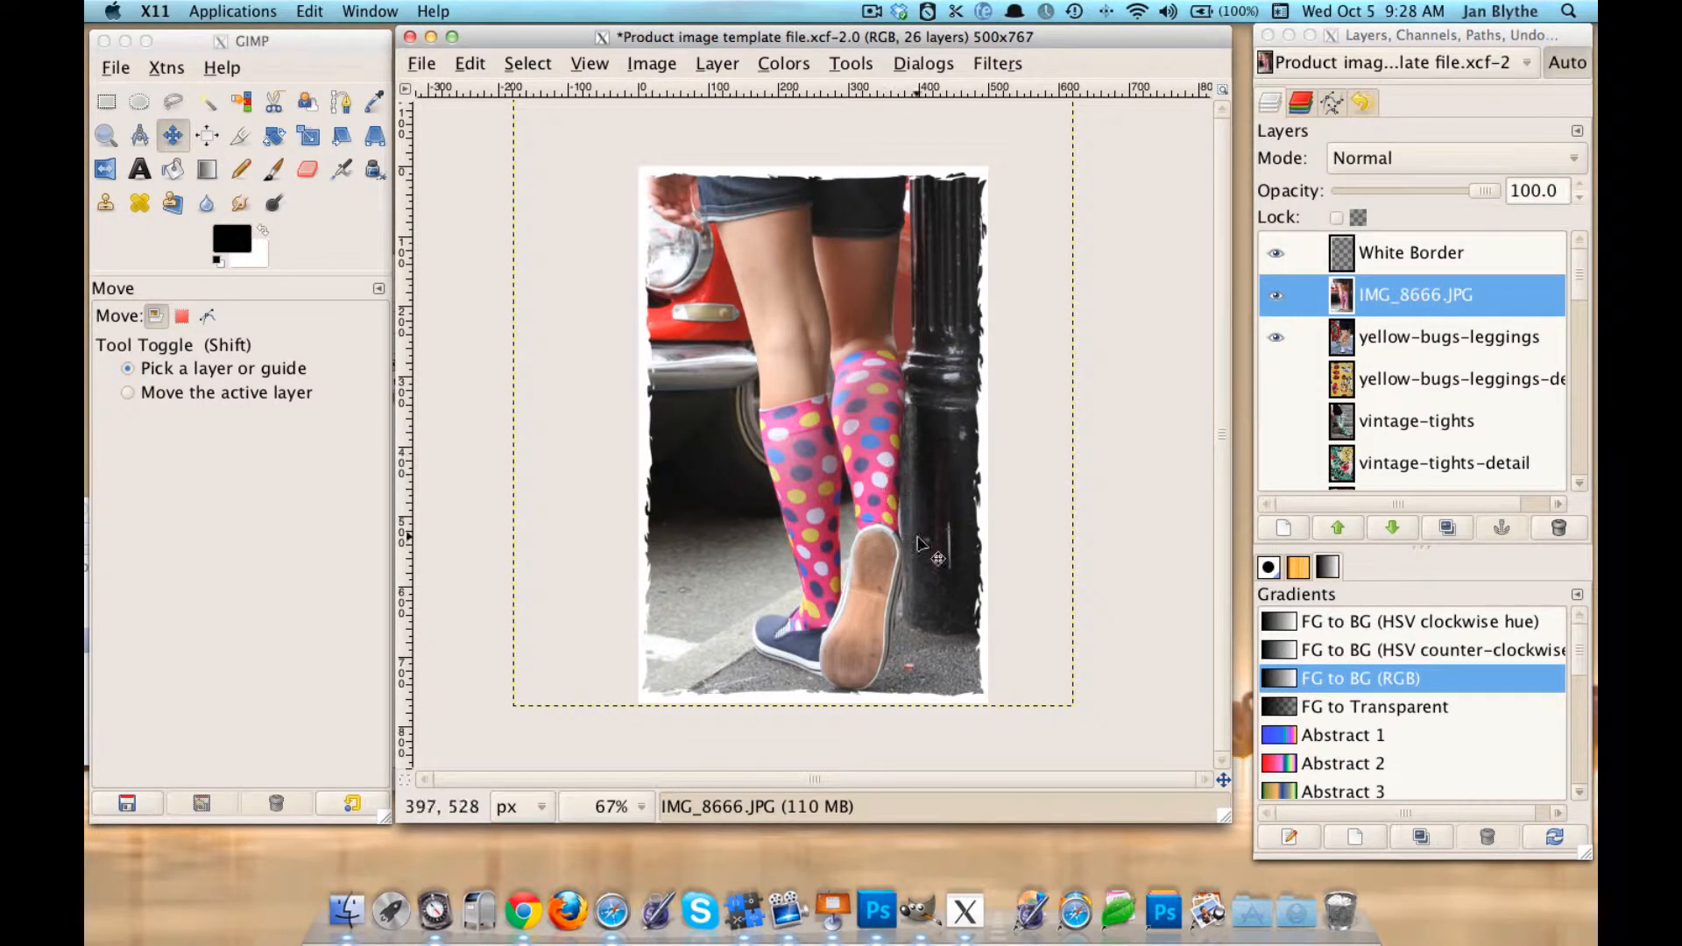
left_click_drag(1065, 702, 1078, 700)
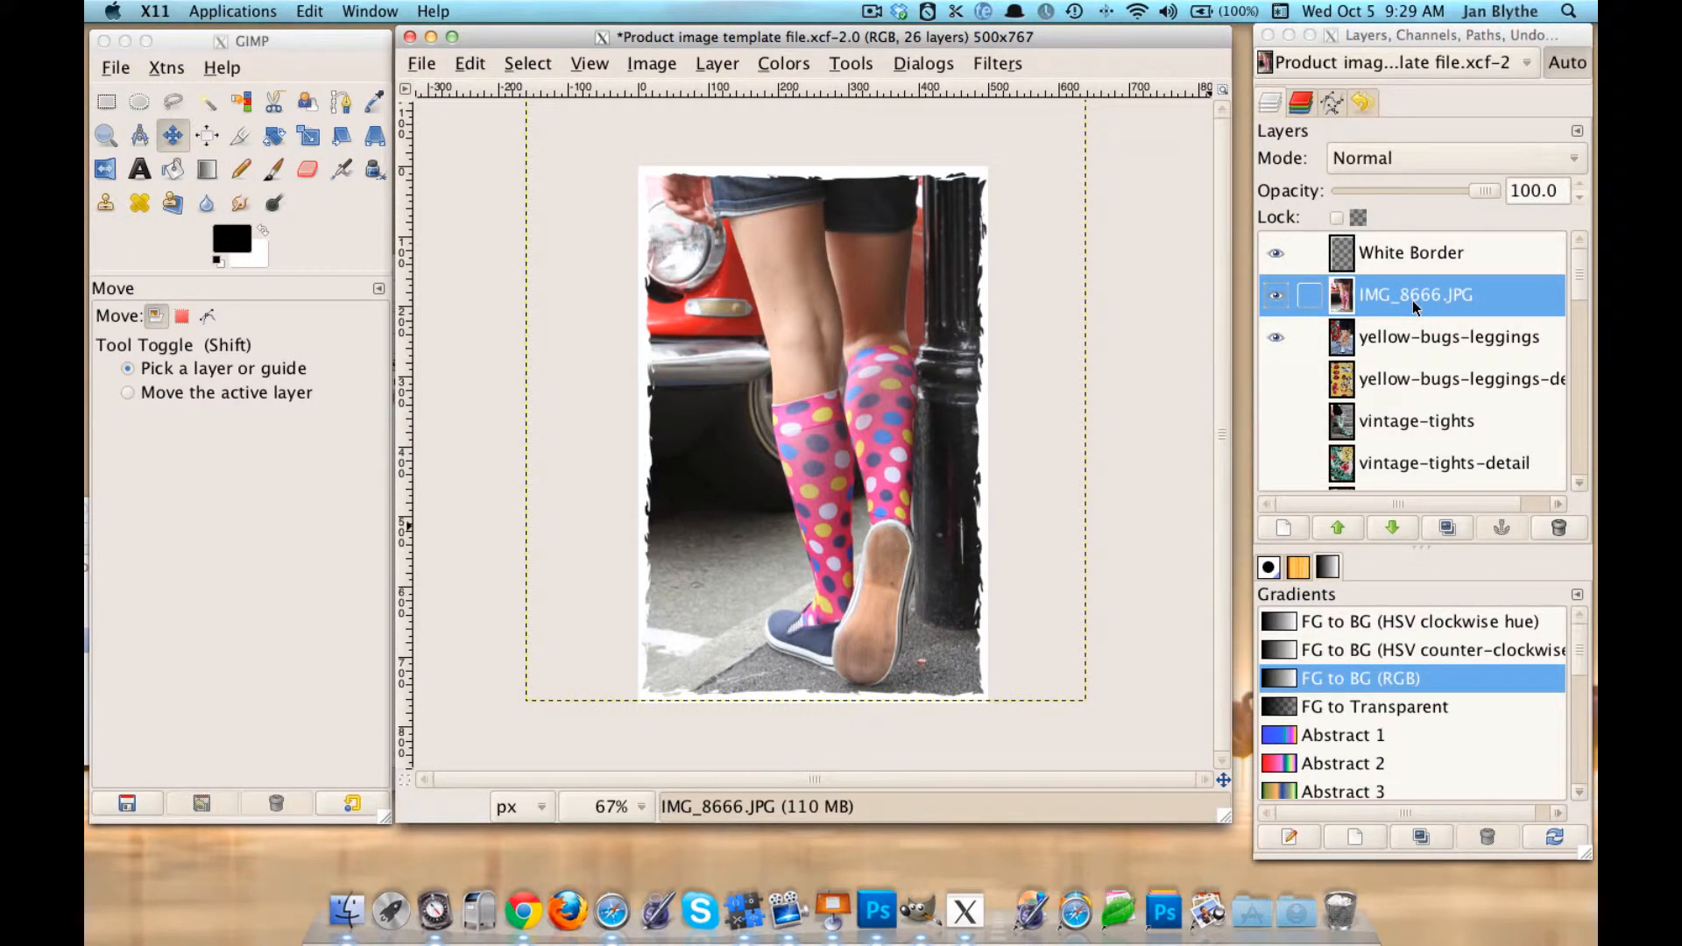
Rename the IMG_8666.JPG layer to "red dot sox".
double_click(1488, 303)
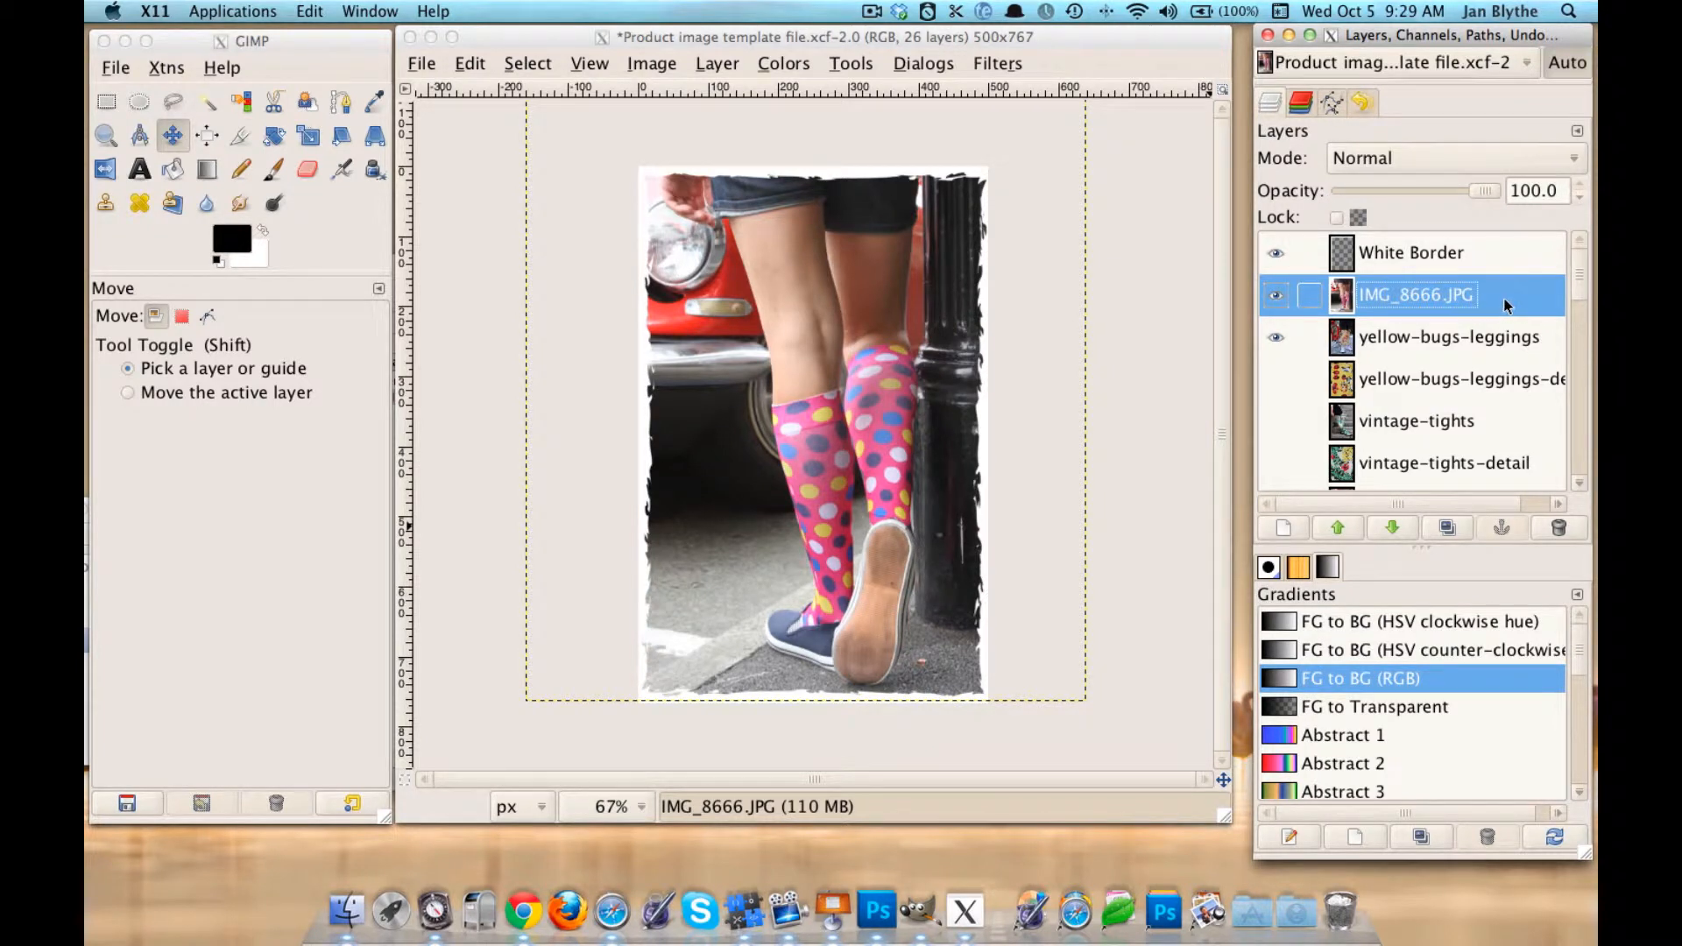
double_click(1480, 298)
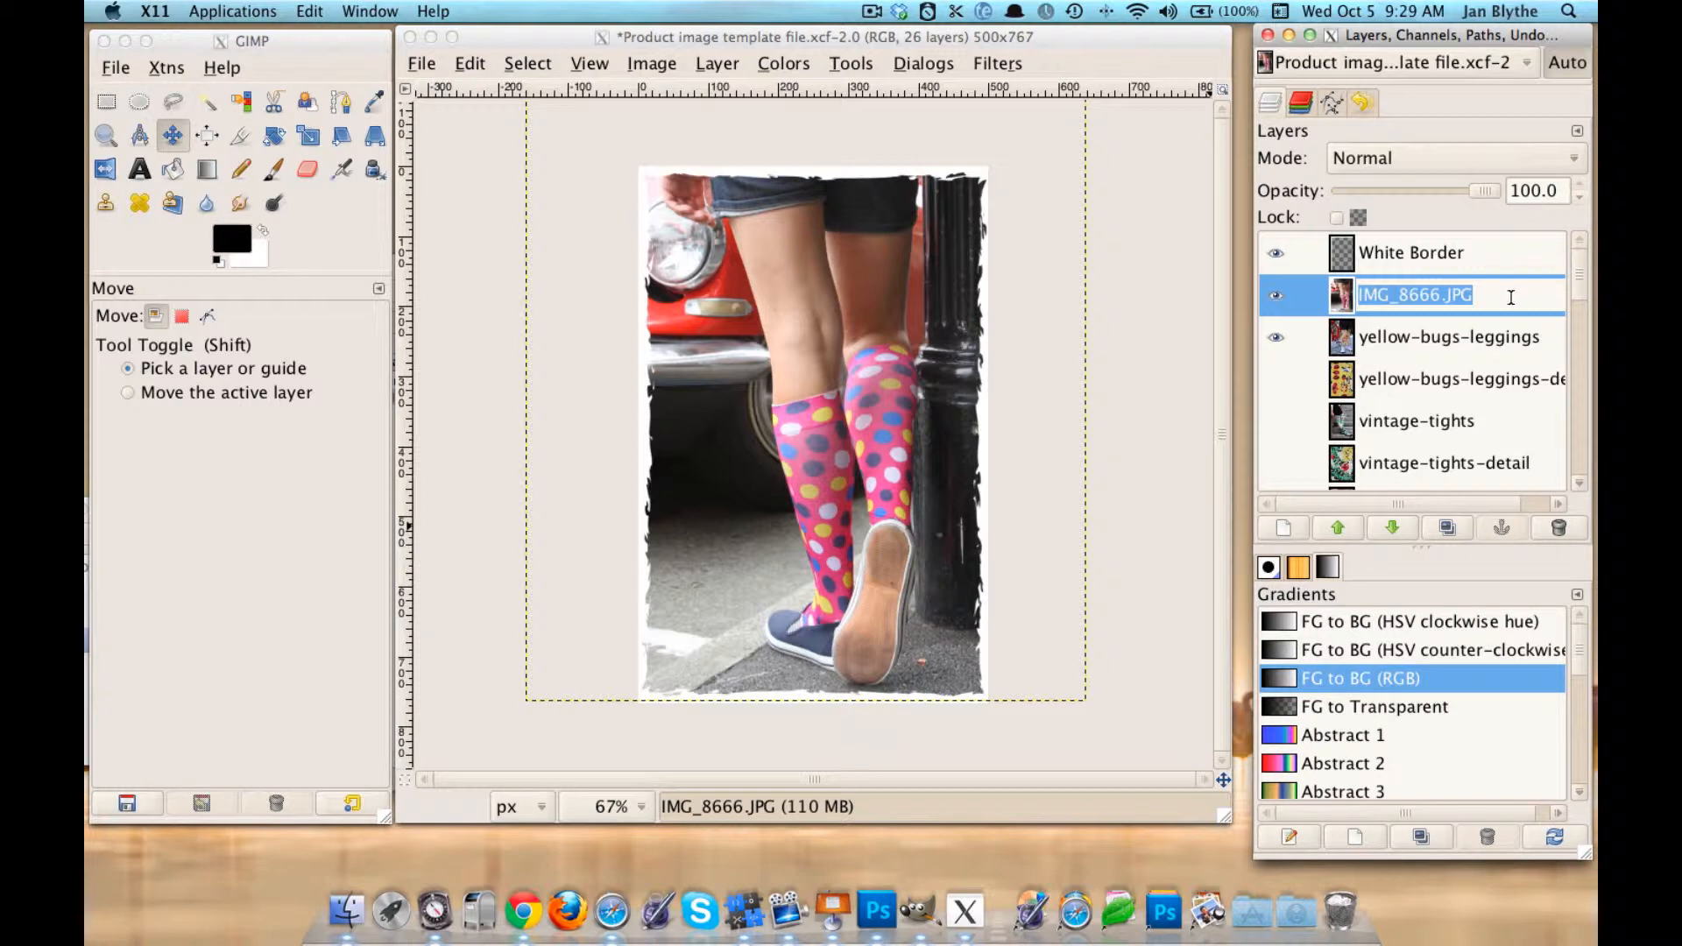
type("red")
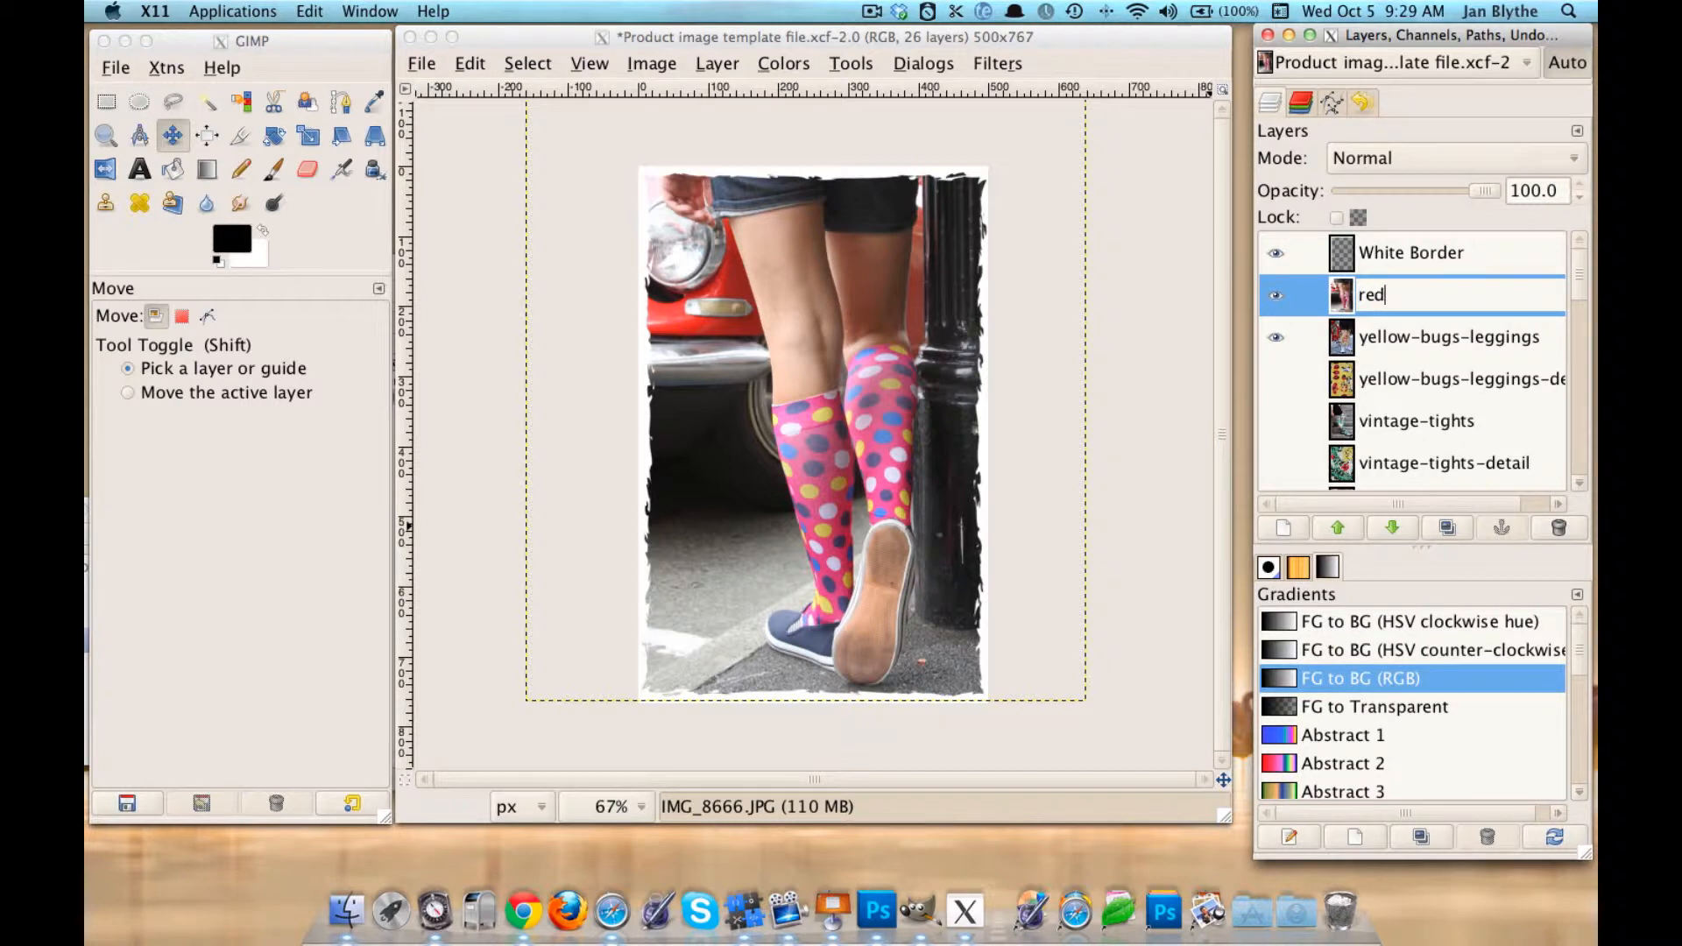
type(" dot sox")
key("Return")
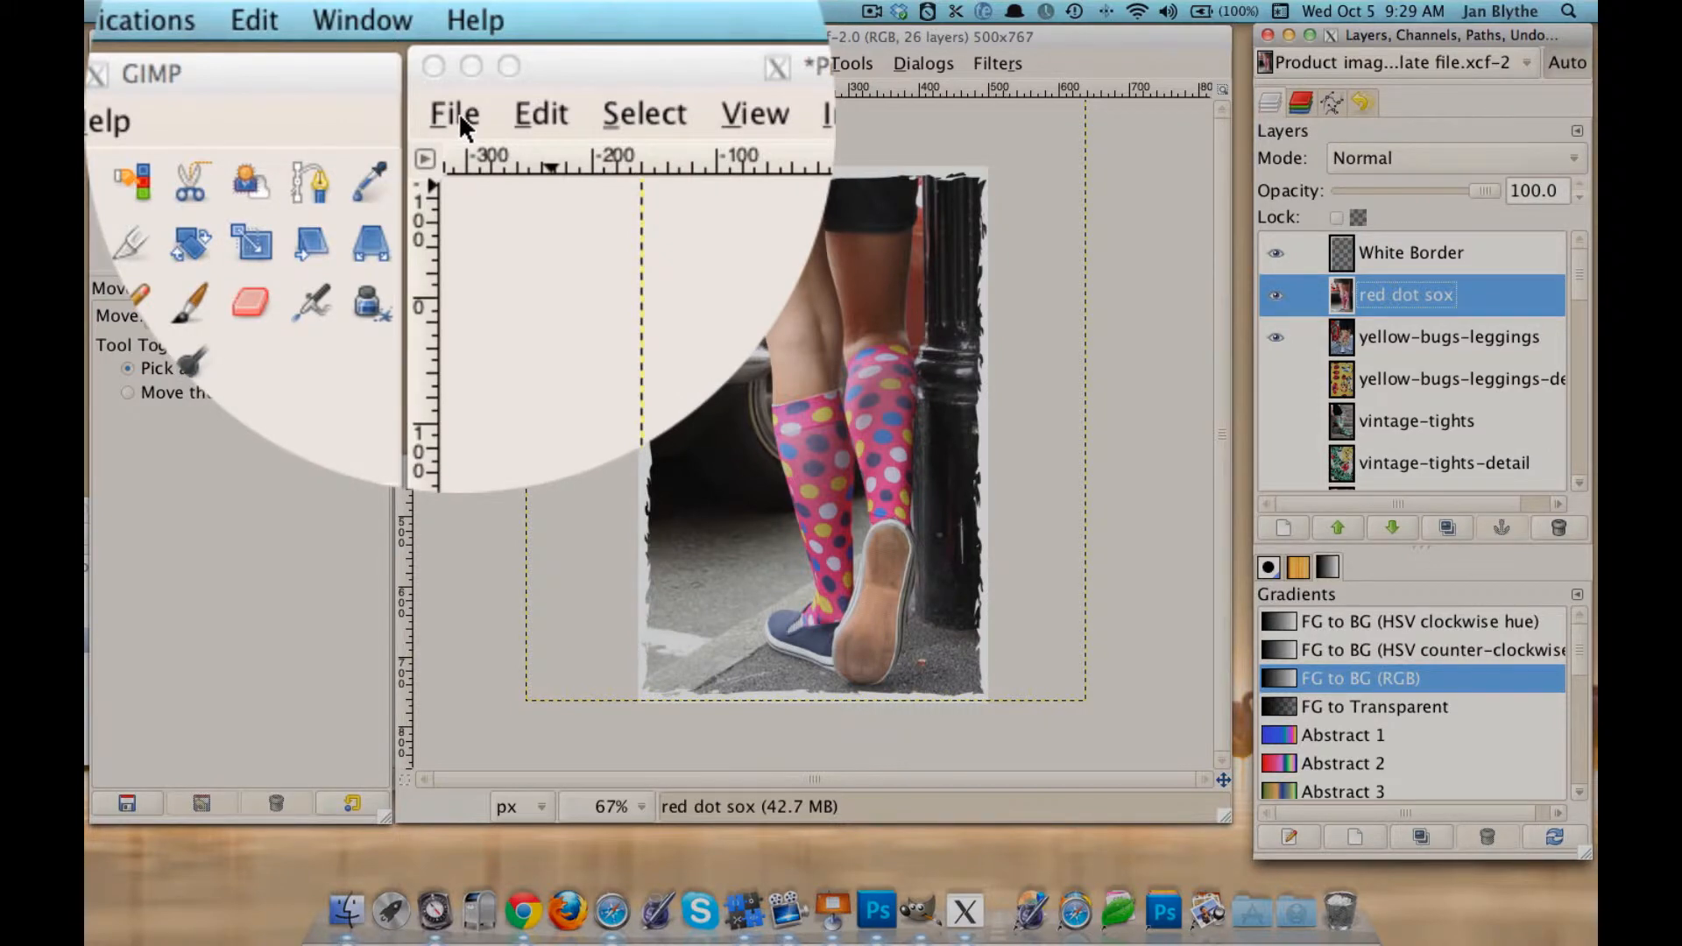
Start saving the image under the new name red-dot-socks with JPEG image as its file type.
left_click(459, 112)
left_click(459, 112)
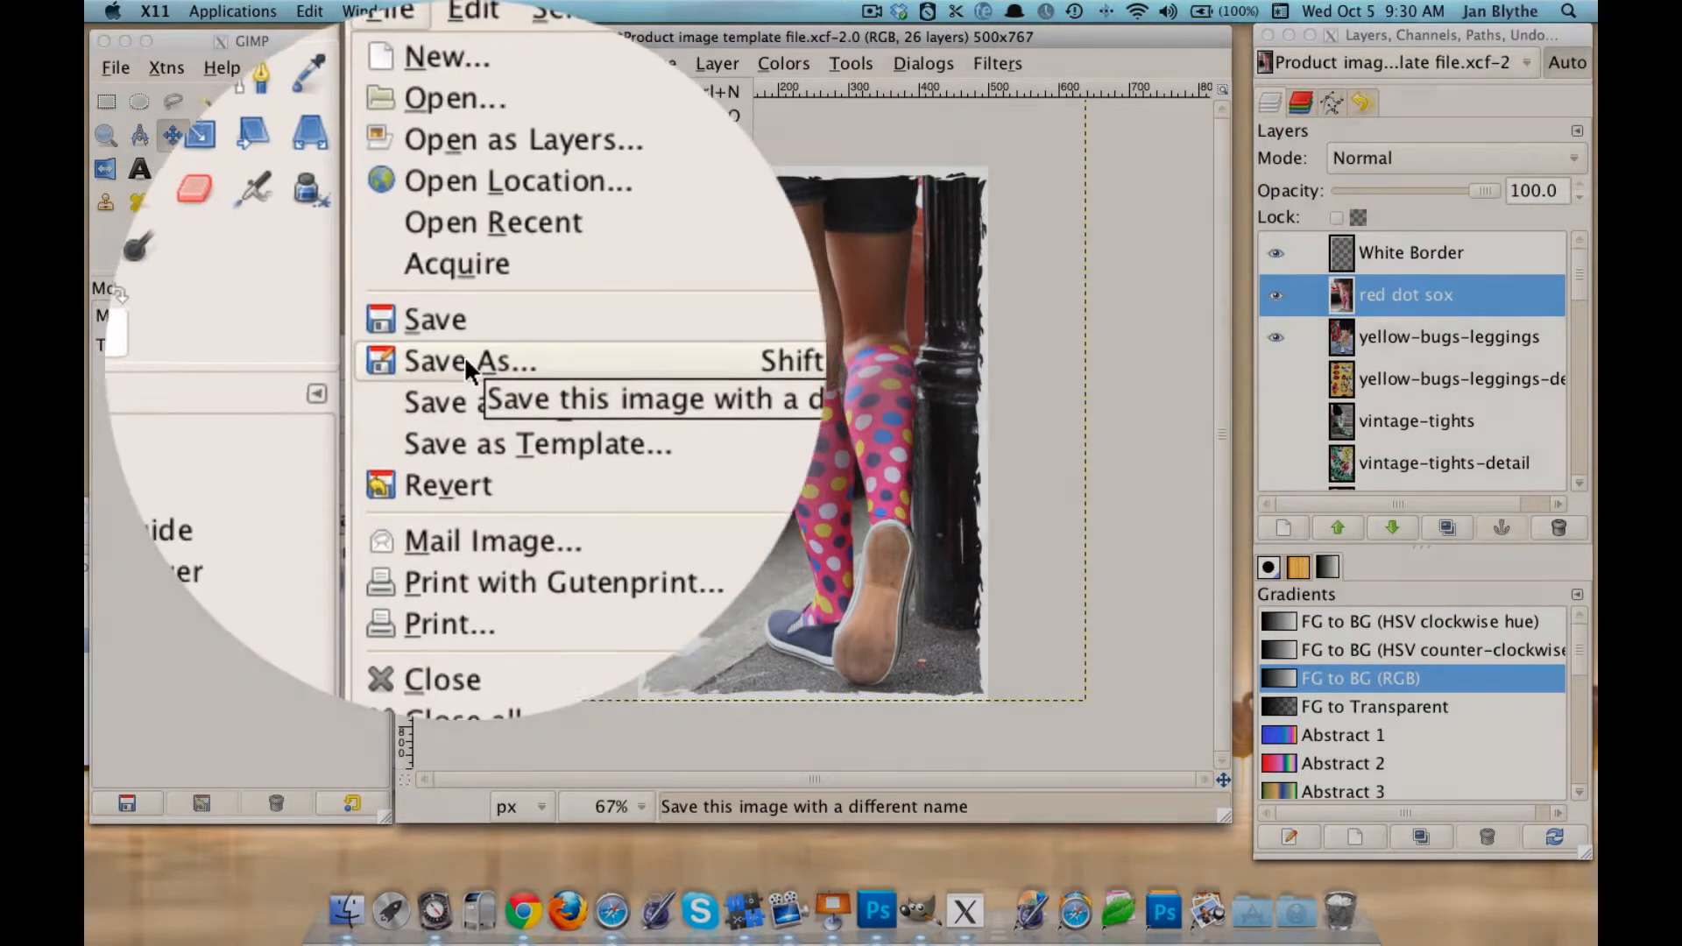
left_click(464, 267)
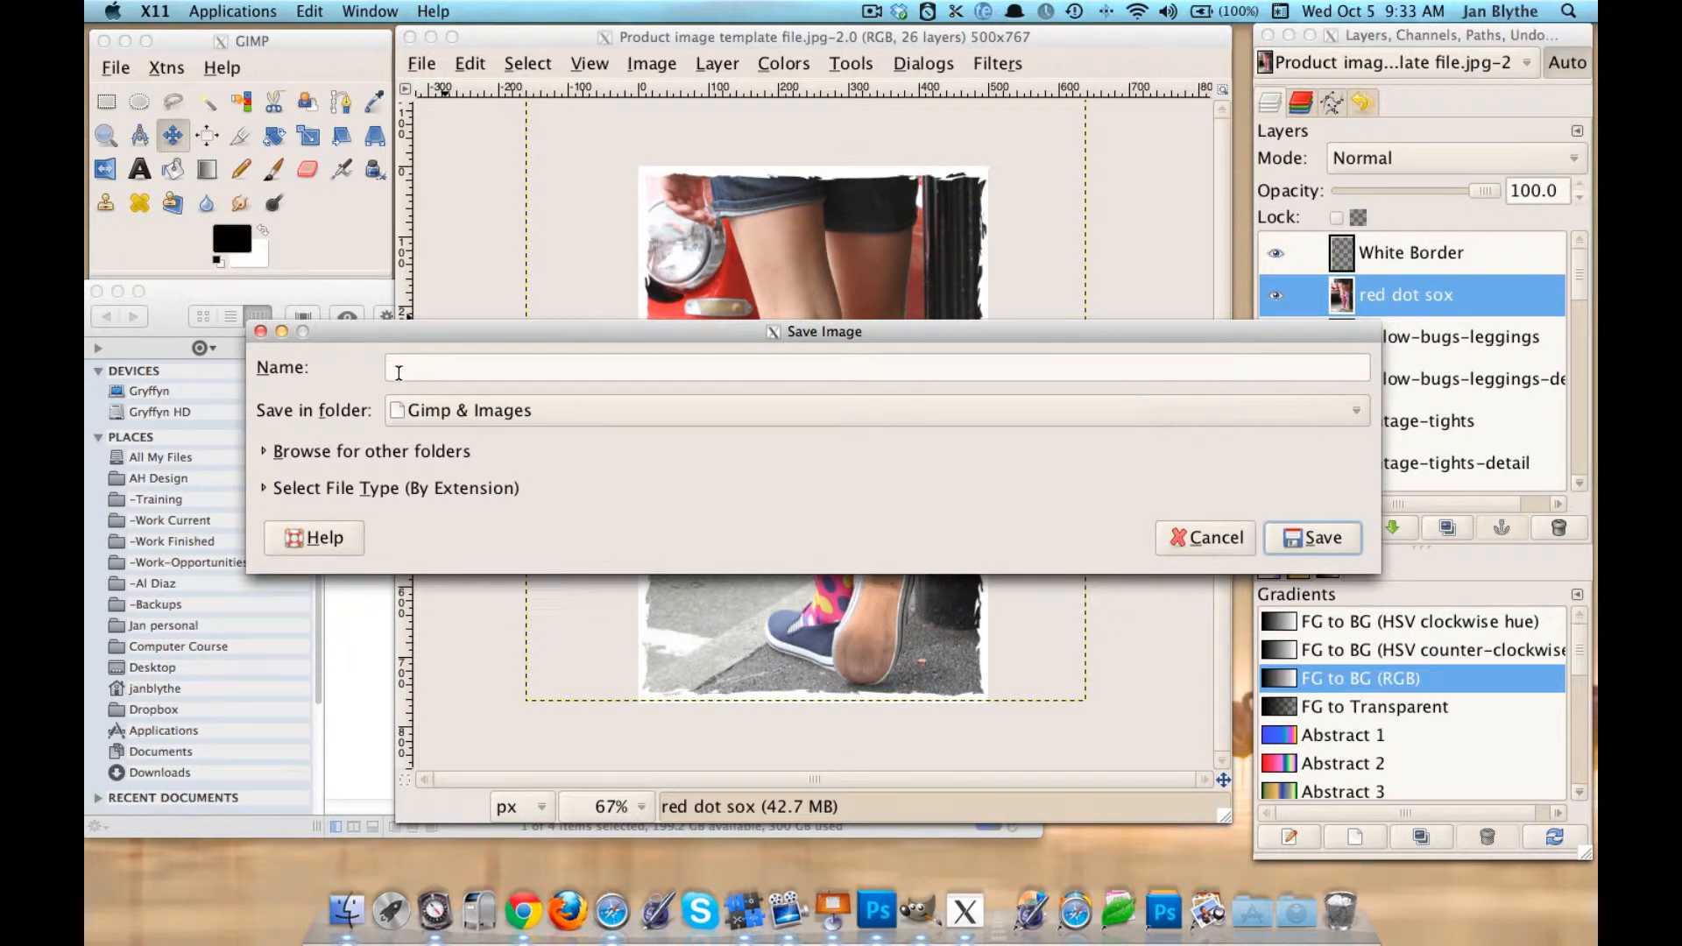
type("red-dot-socks")
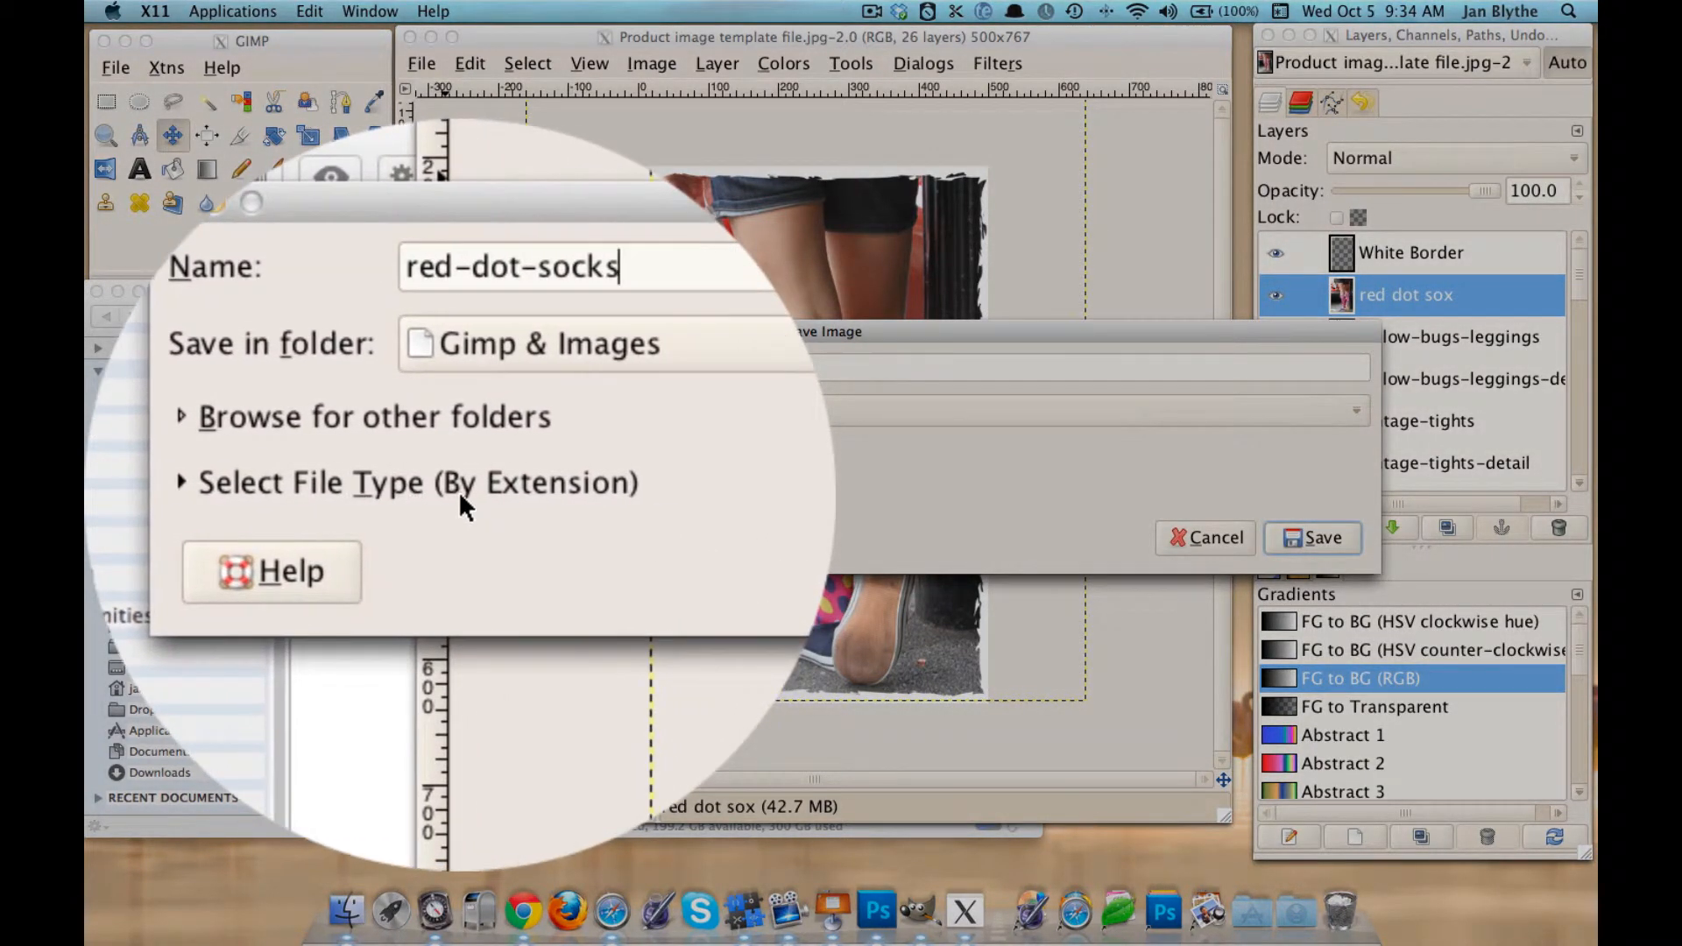
left_click(459, 490)
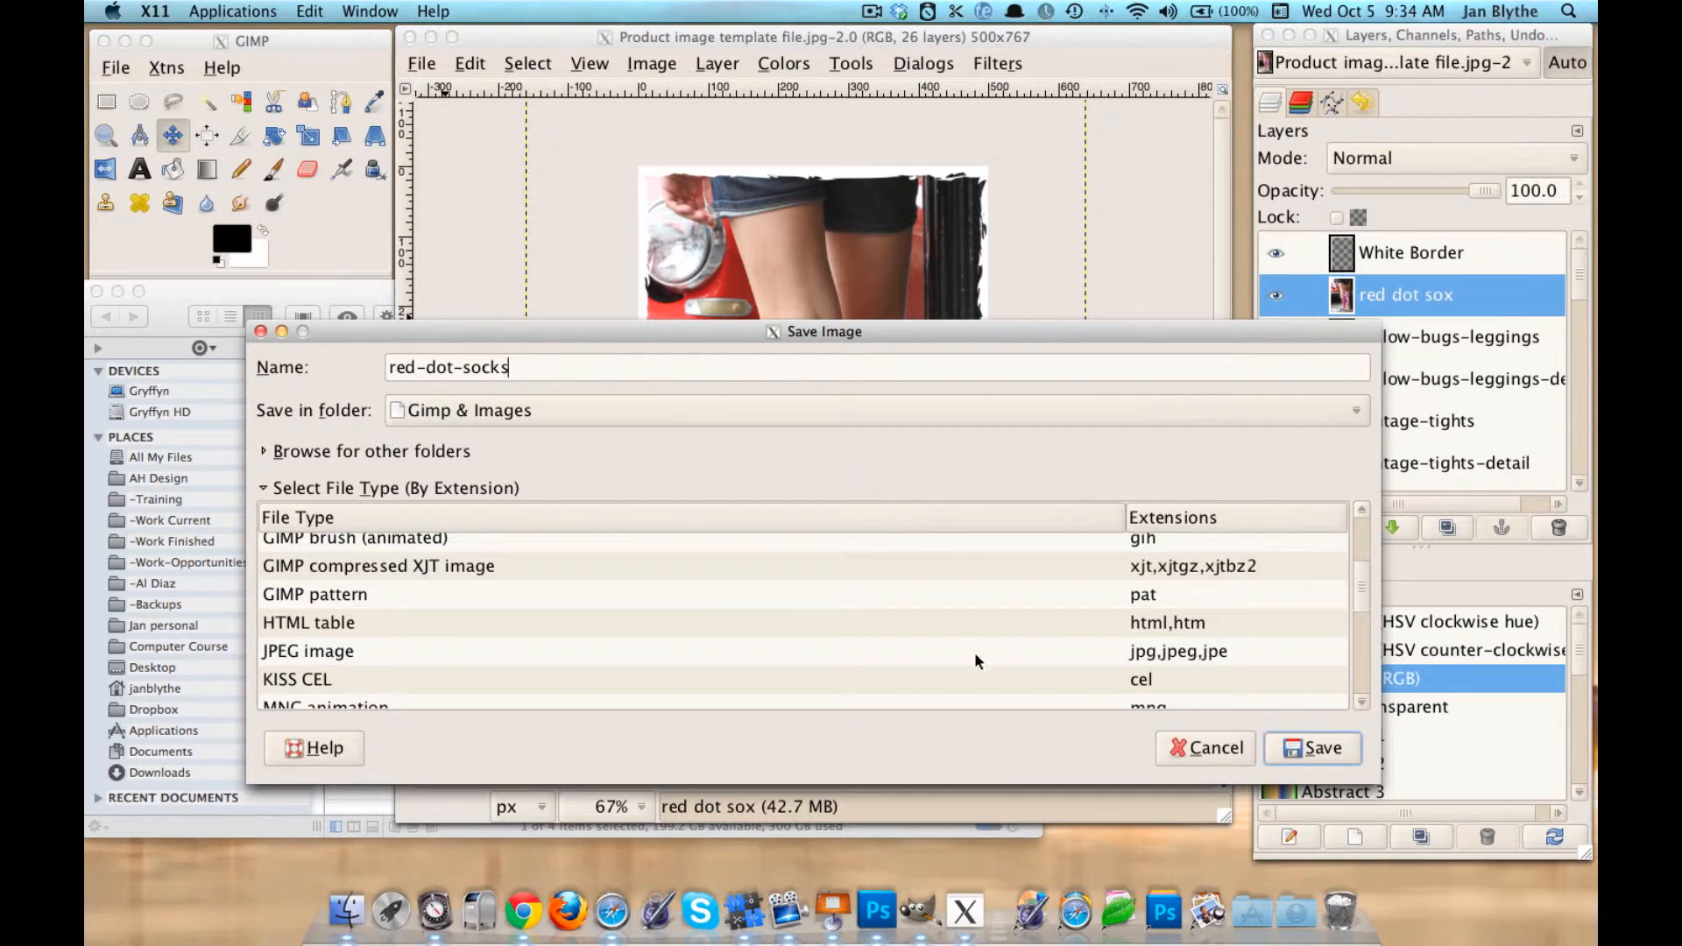
mouse_move(1353, 611)
left_mouse_down()
mouse_move(1358, 527)
mouse_move(1352, 596)
left_mouse_up()
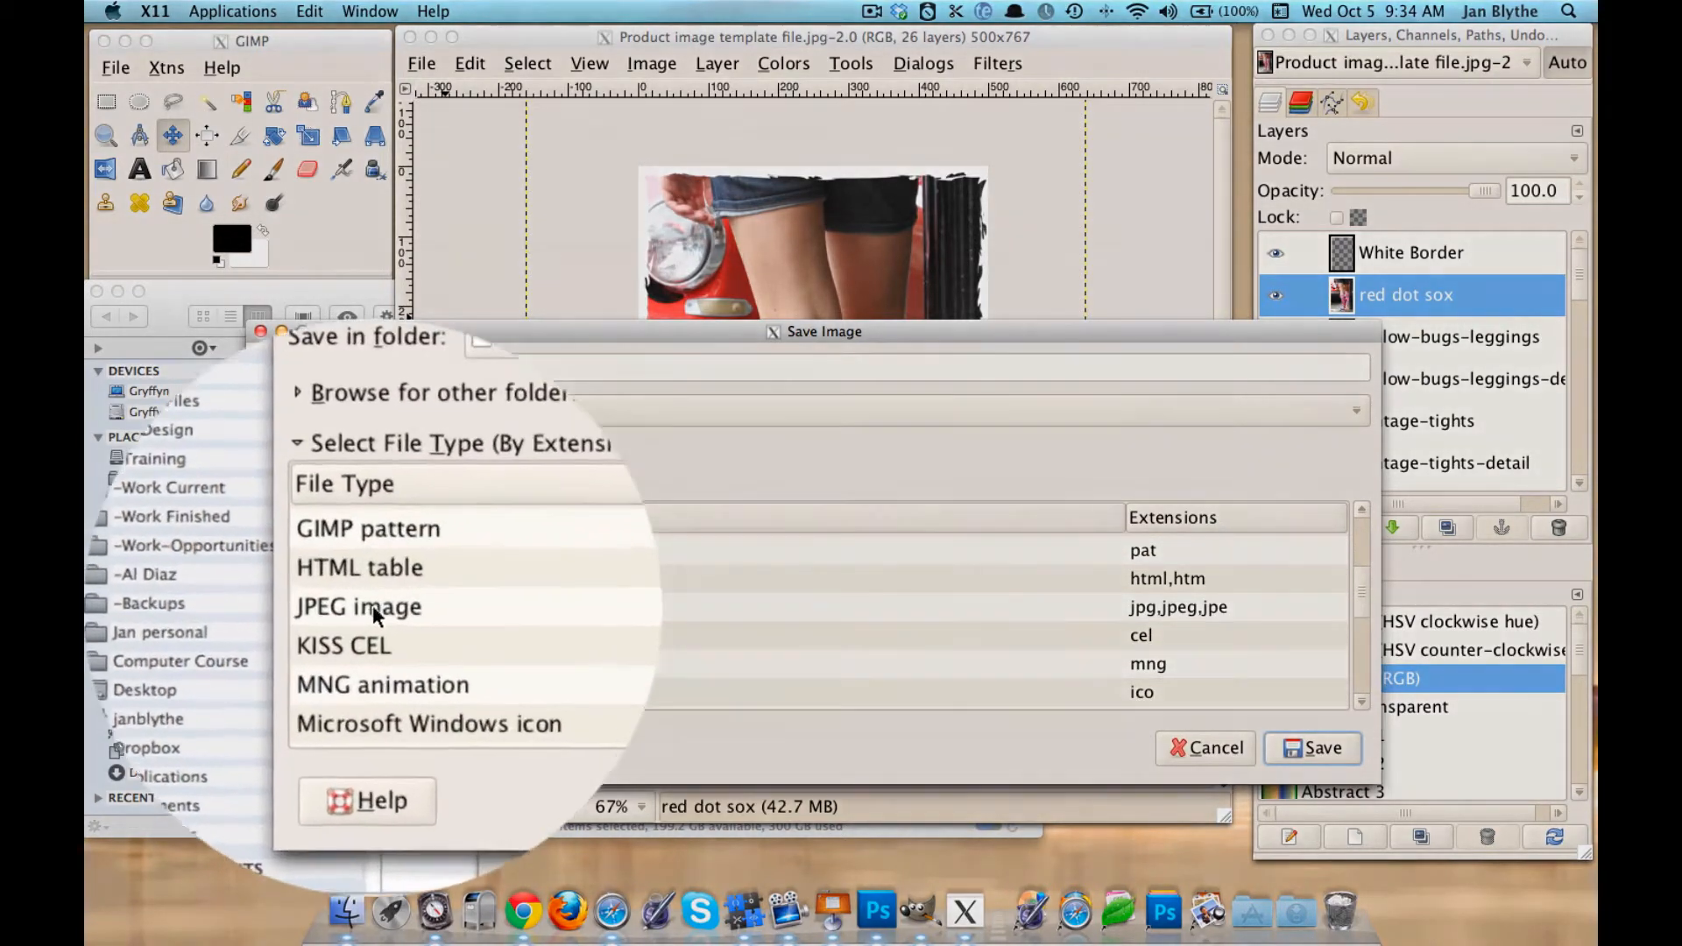
left_click(319, 606)
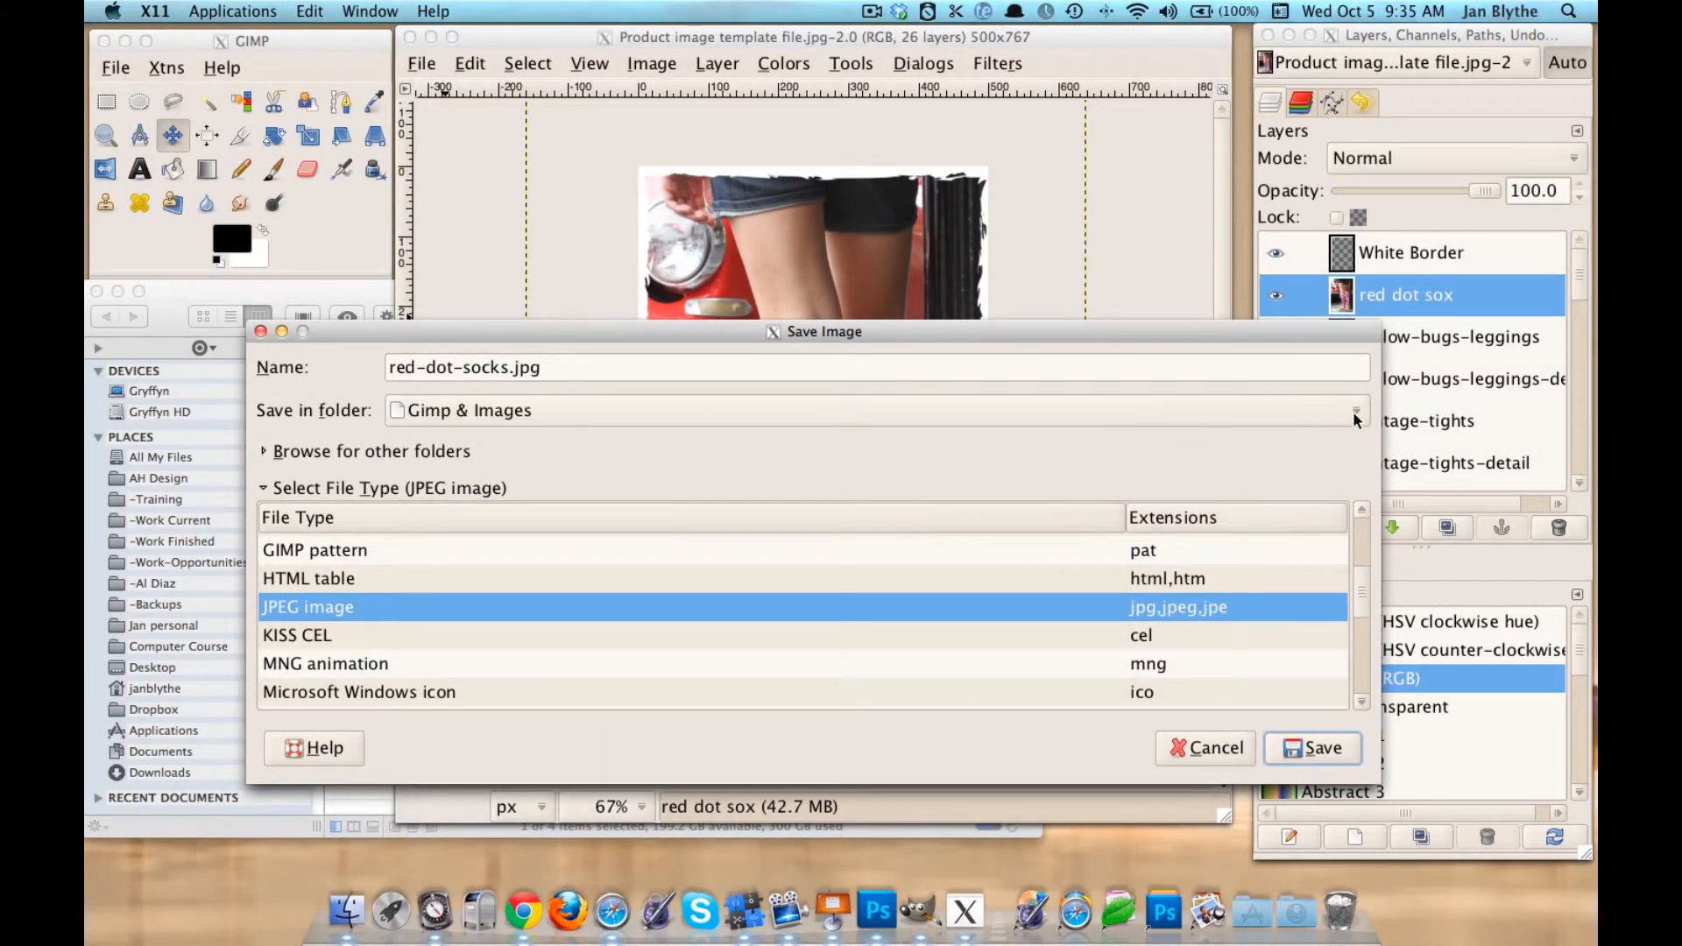
Save red-dot-socks.jpg in the Gimp & Images folder as a flattened export with slightly reduced JPEG quality.
left_click(1354, 414)
left_click(1355, 411)
left_click(1323, 752)
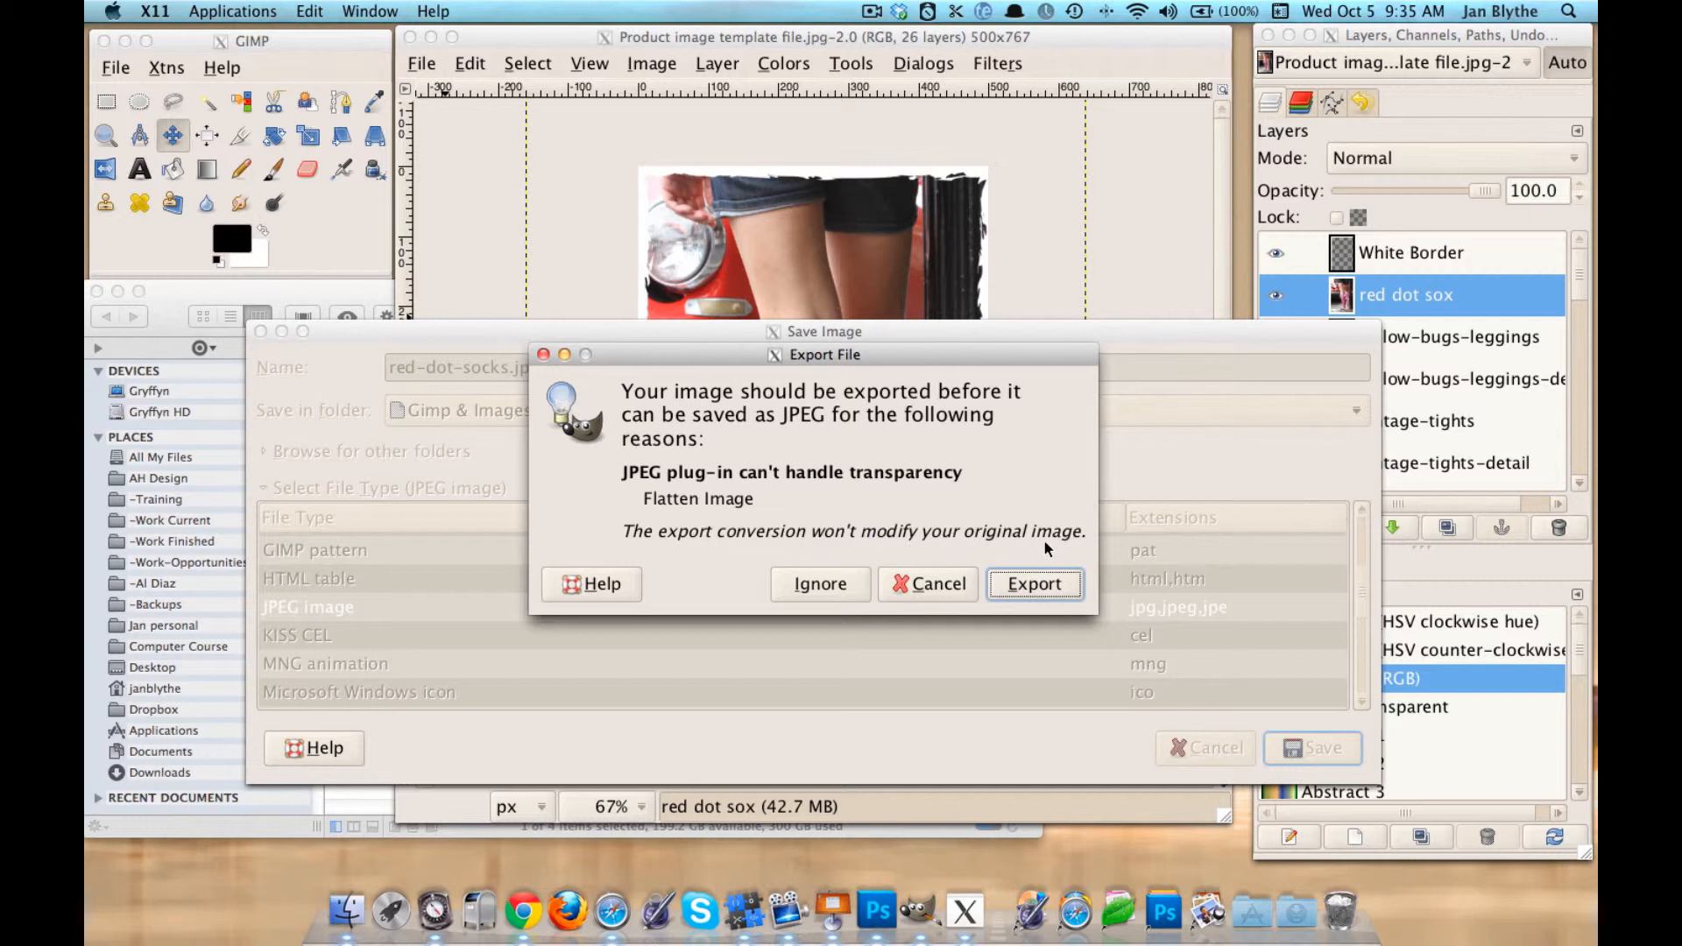
left_click(1030, 587)
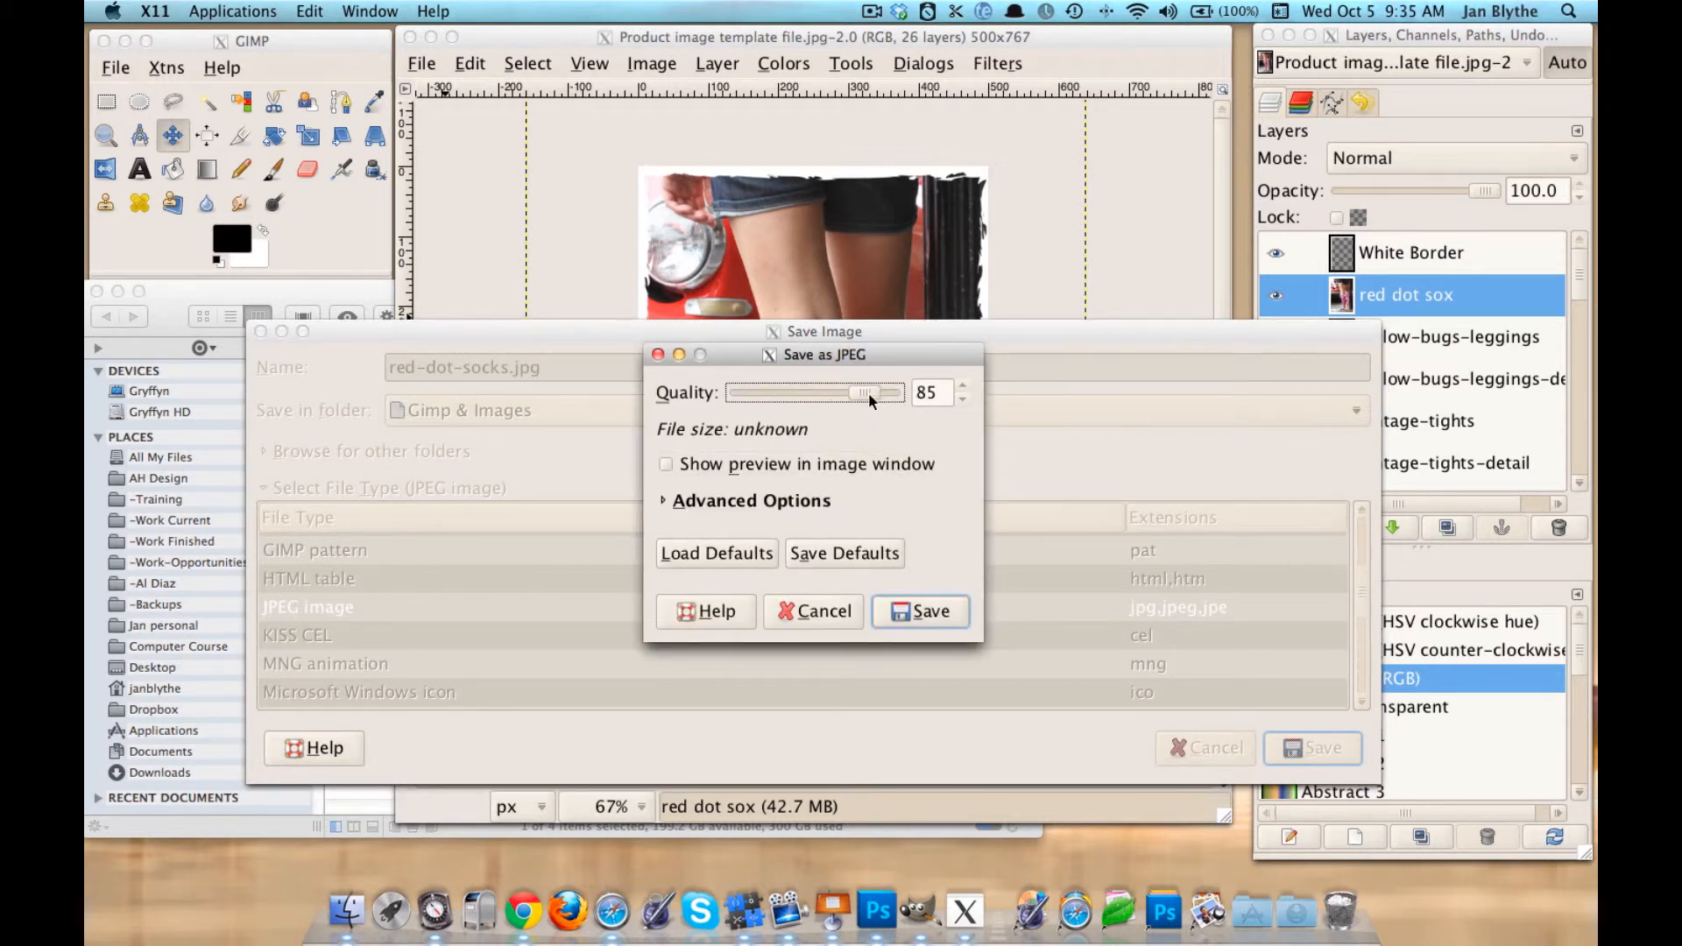
left_click_drag(860, 392, 835, 396)
left_click(932, 616)
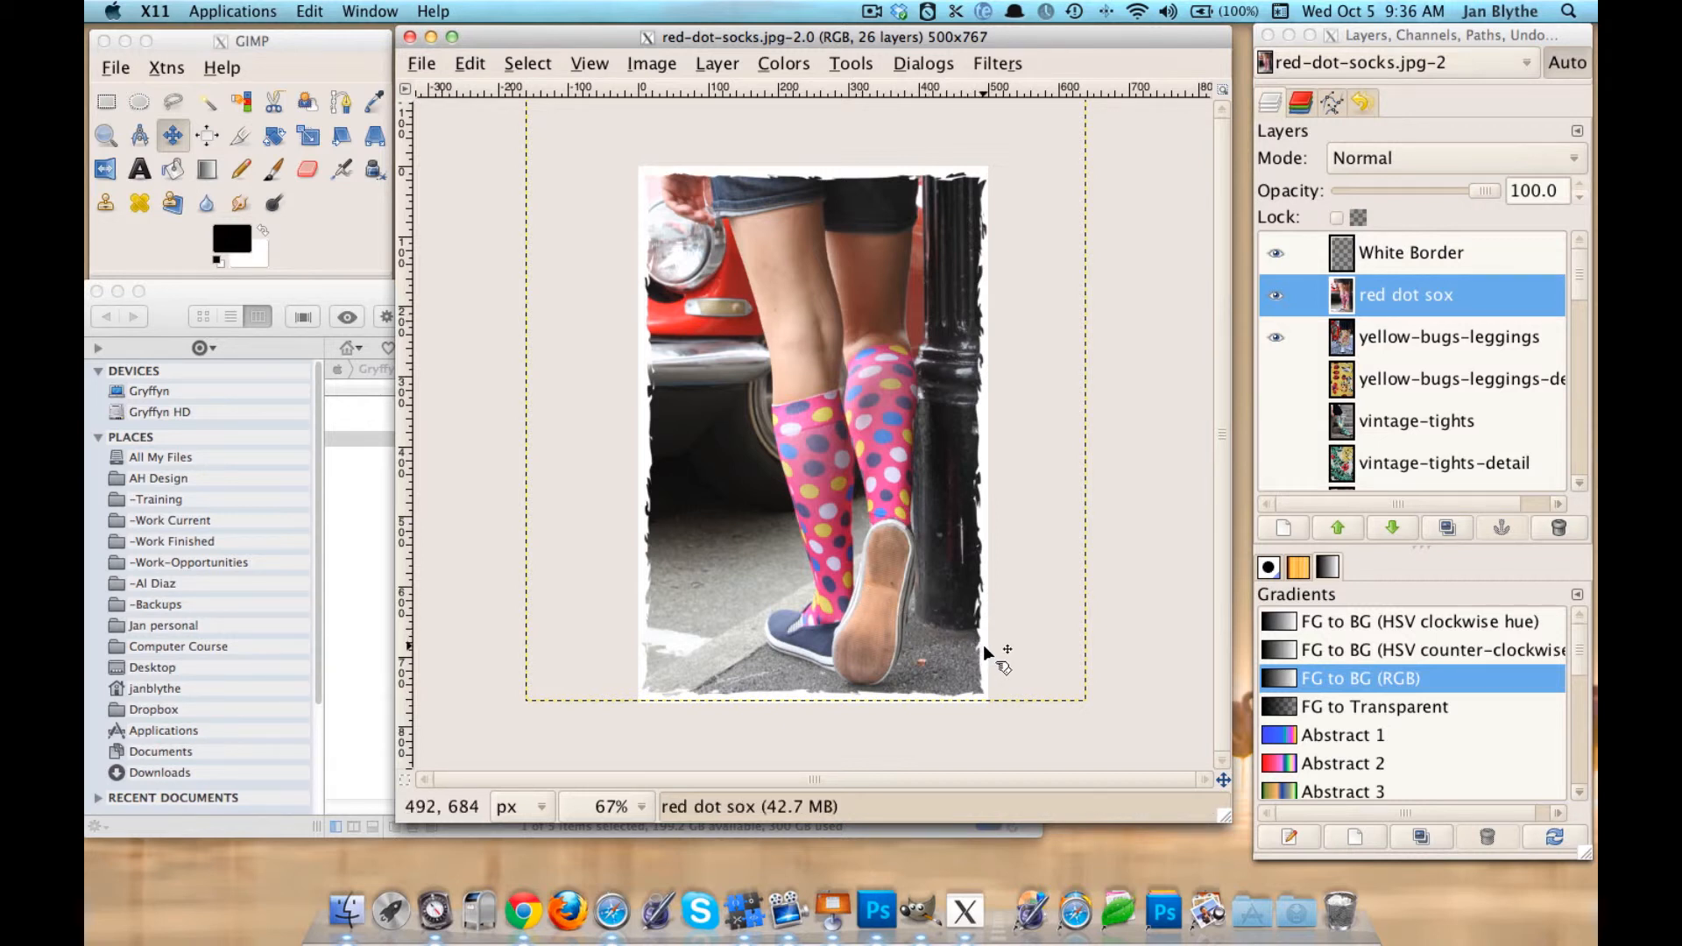
Switch to Path Finder and locate red-dot-socks.jpg in the Gimp & Images folder under -Tight Design.
left_click(345, 539)
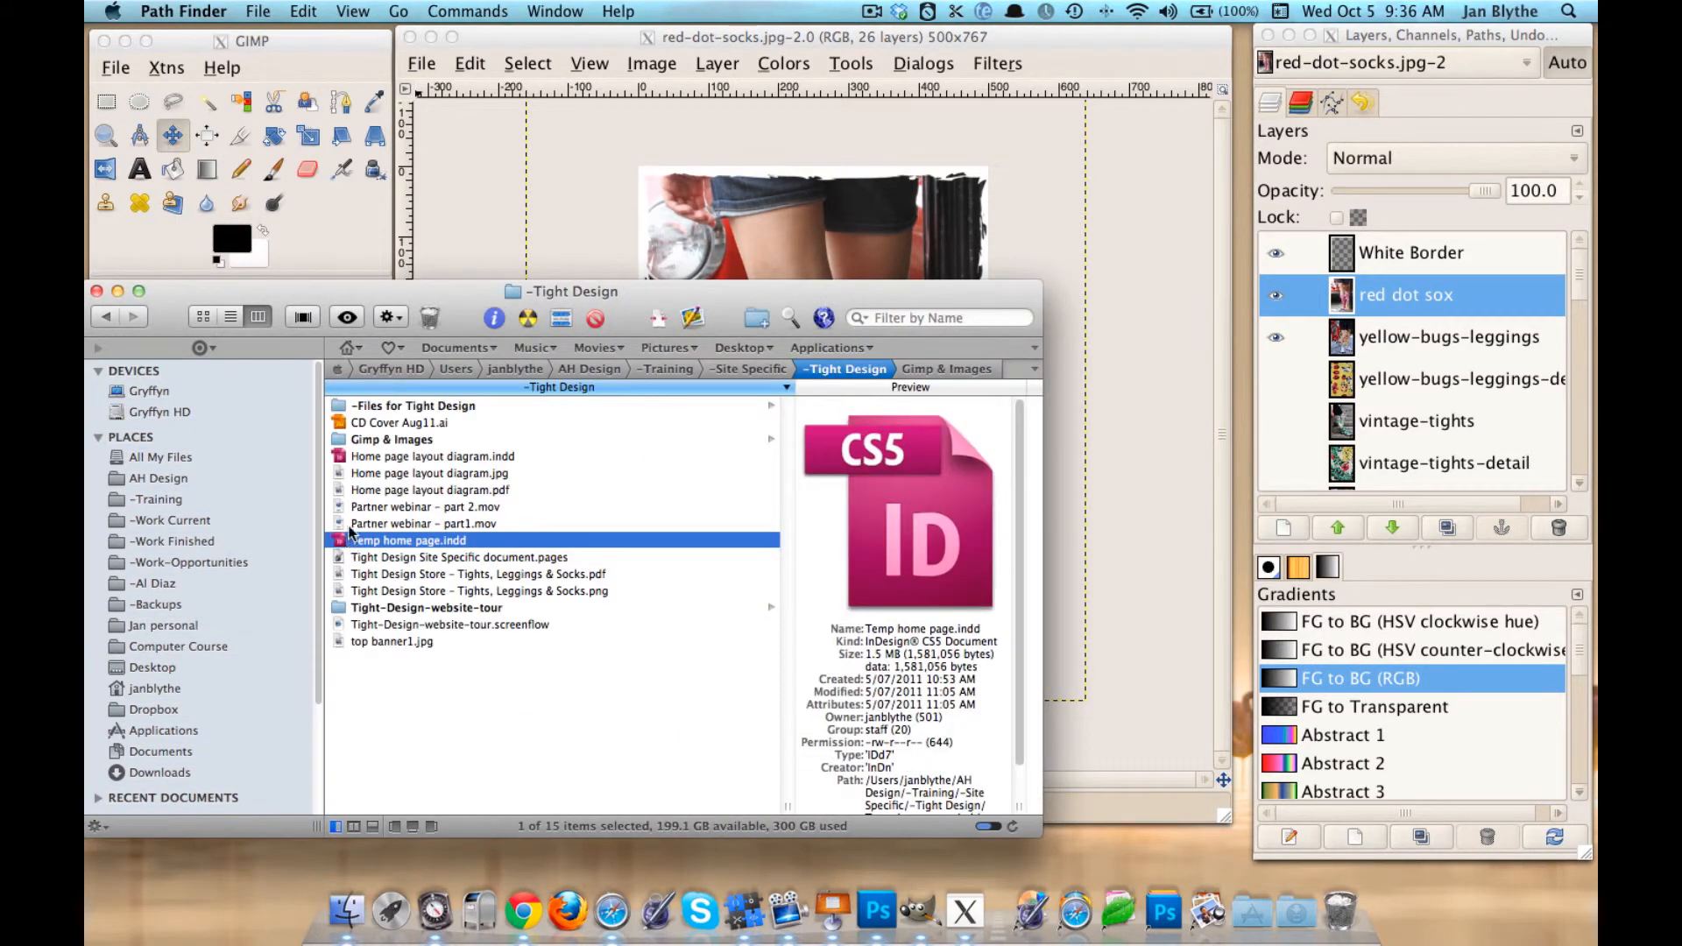
left_click(368, 443)
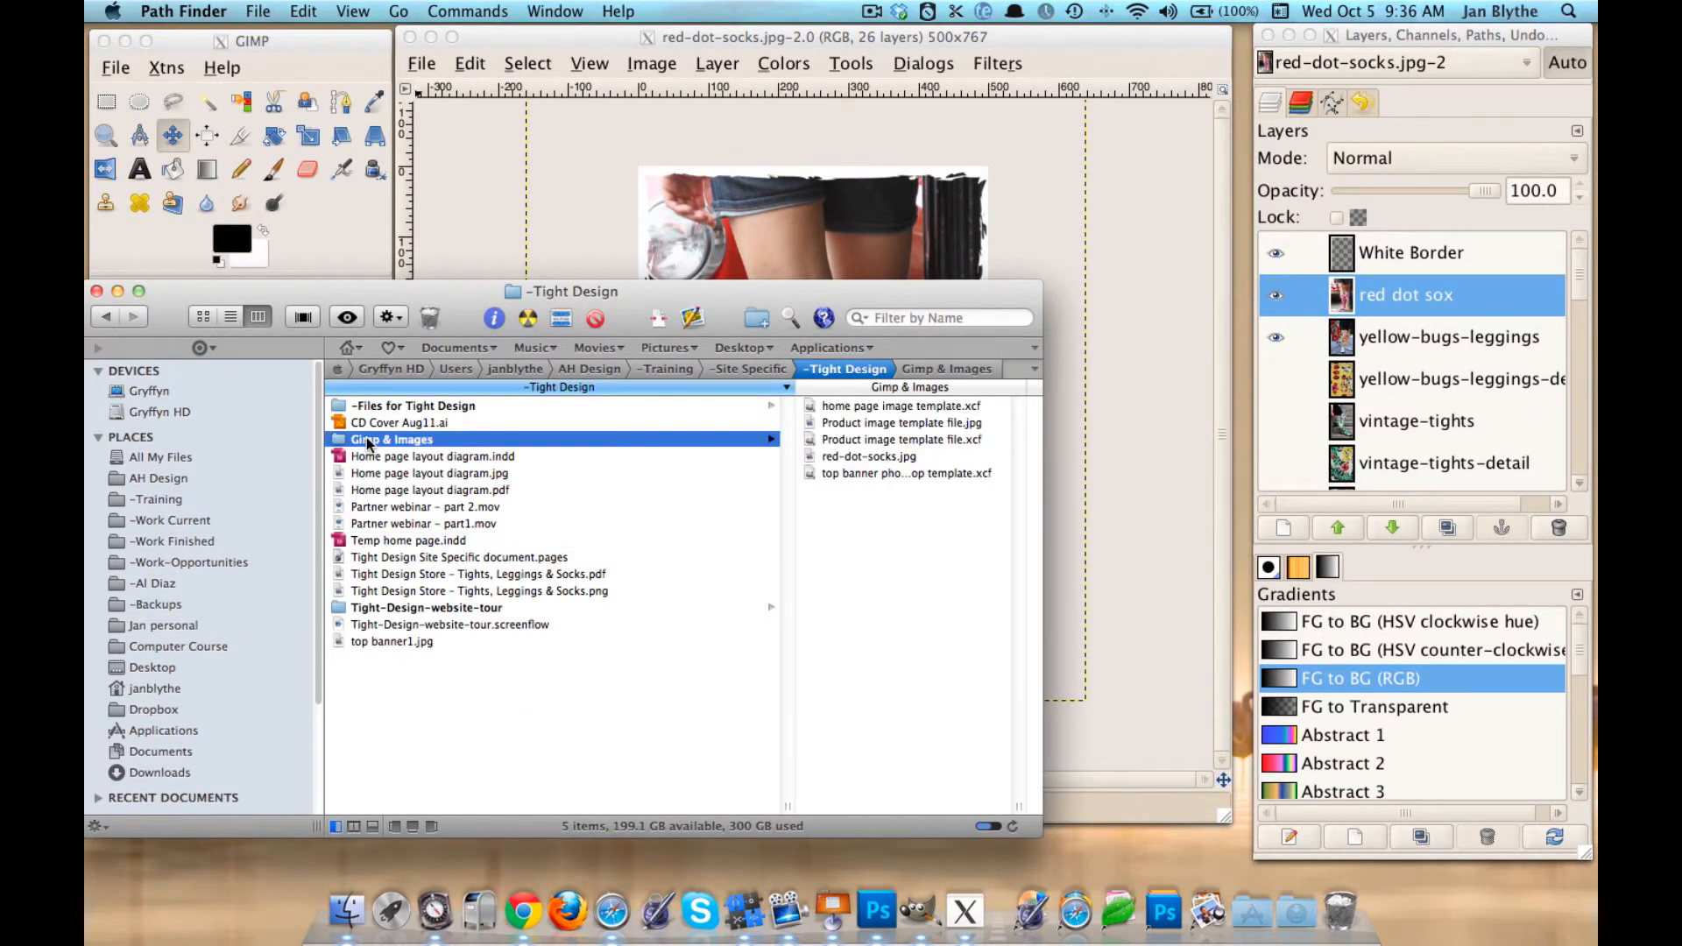
left_click(367, 440)
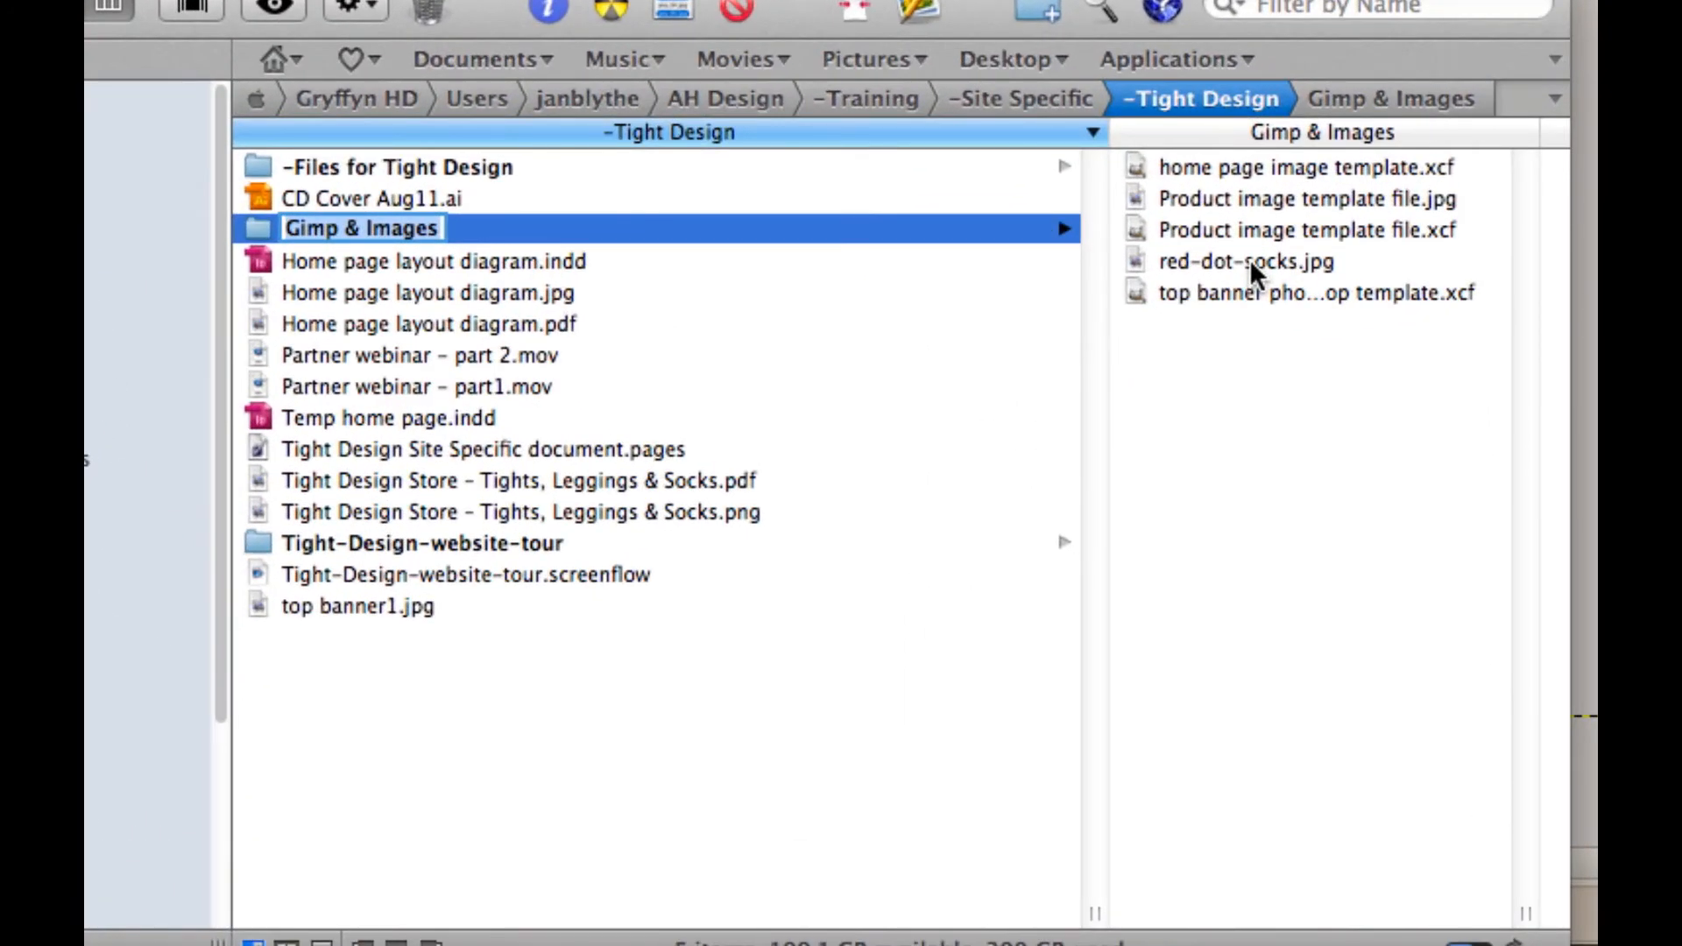
left_click(1252, 263)
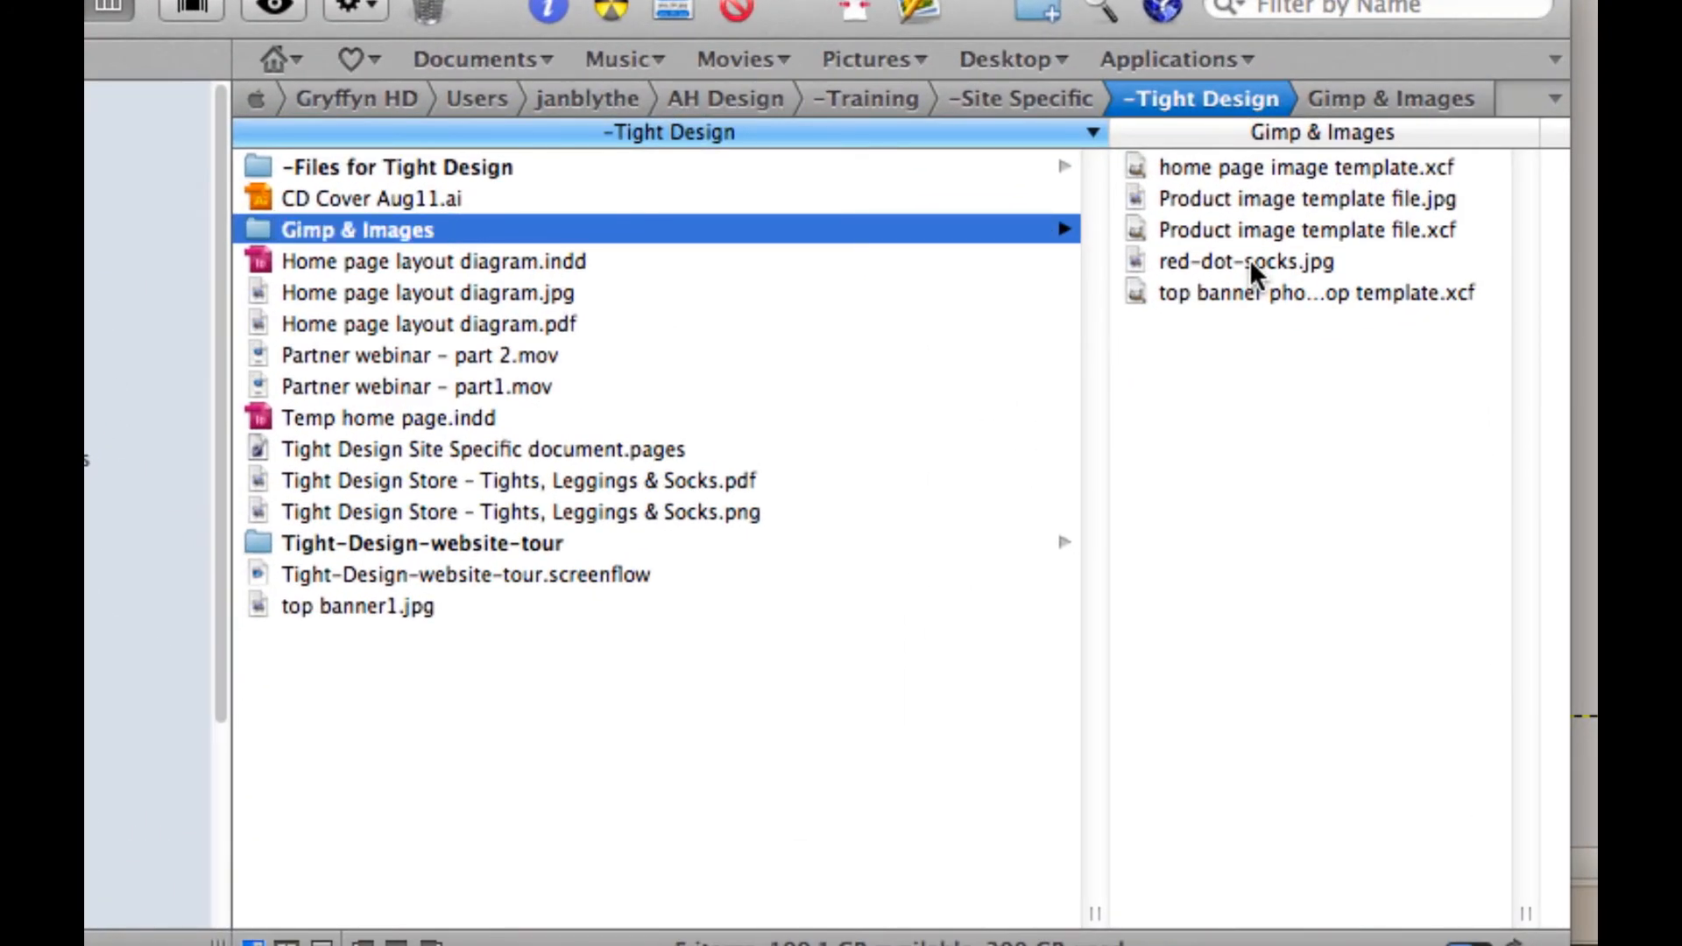